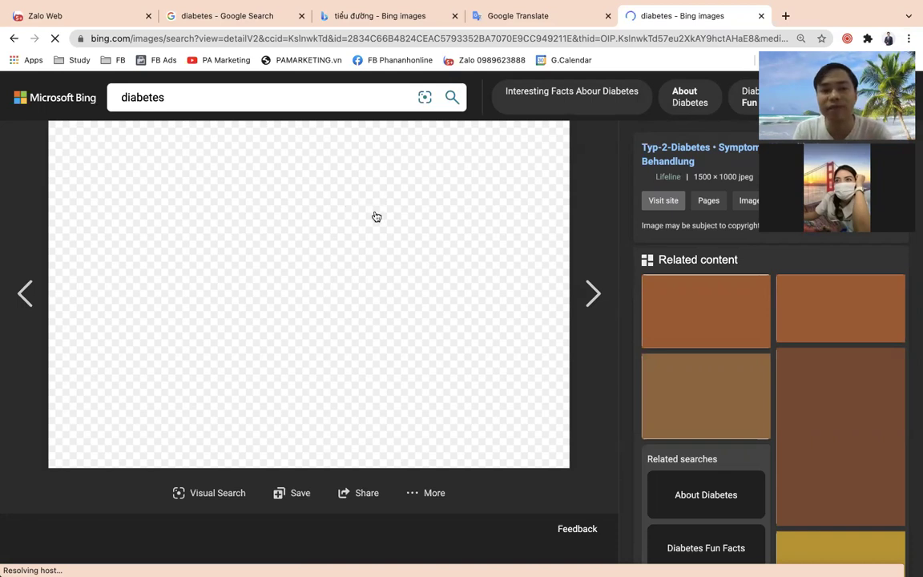
{"action": "scroll", "coordinate": [789, 388], "scroll_direction": "down", "scroll_amount": 3}
{"action": "scroll", "coordinate": [791, 398], "scroll_direction": "up", "scroll_amount": 3}
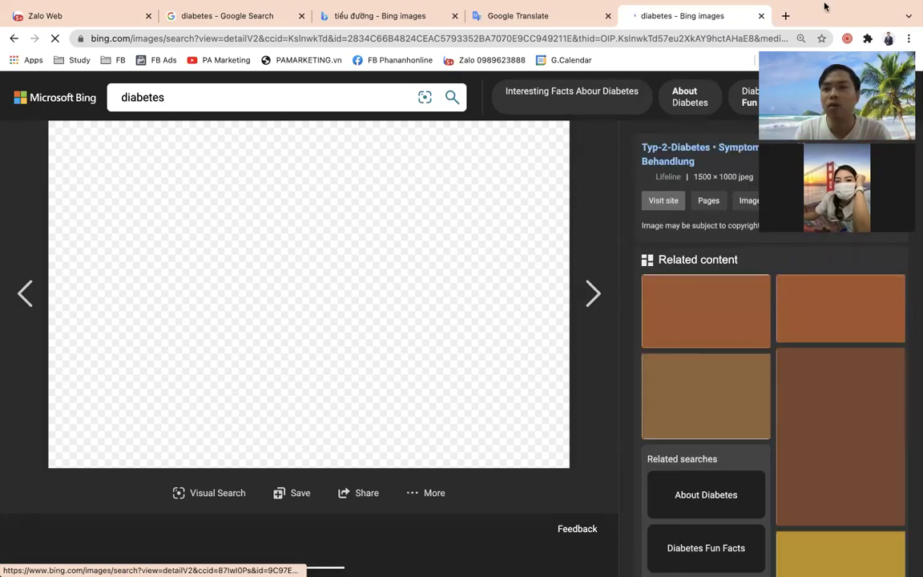
{"action": "left_click", "coordinate": [772, 9]}
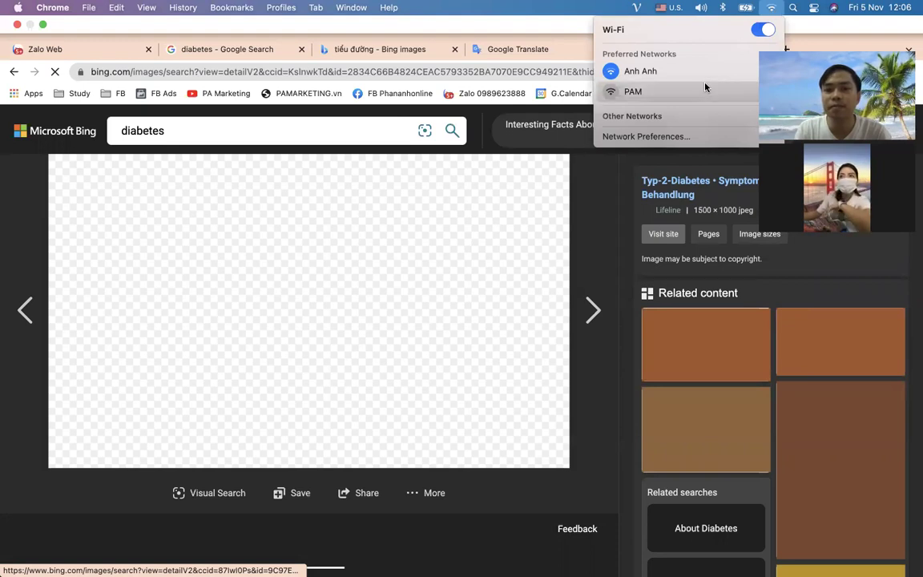
{"action": "left_click", "coordinate": [792, 7]}
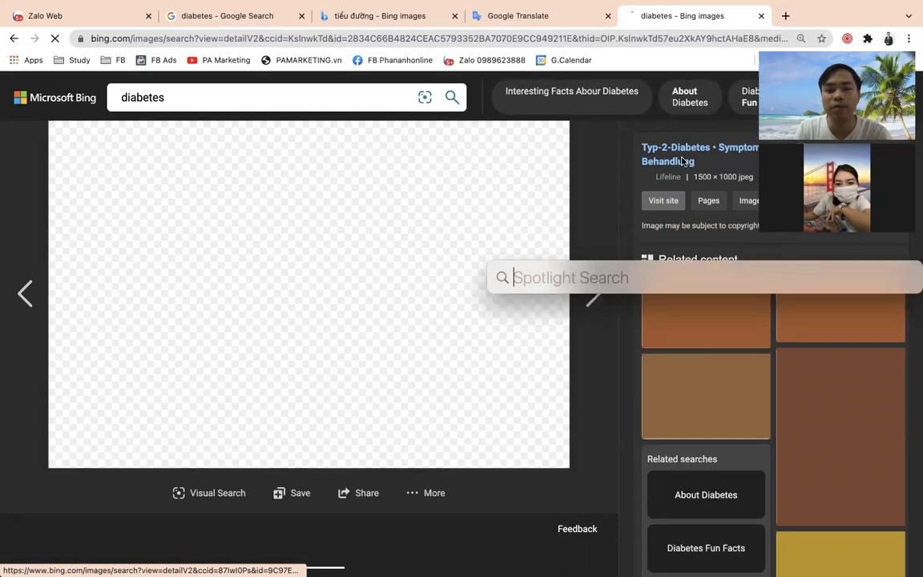
Open canva.com in a new browser tab
{"action": "left_click", "coordinate": [785, 16]}
{"action": "left_click", "coordinate": [785, 16]}
{"action": "type", "text": "canva.com"}
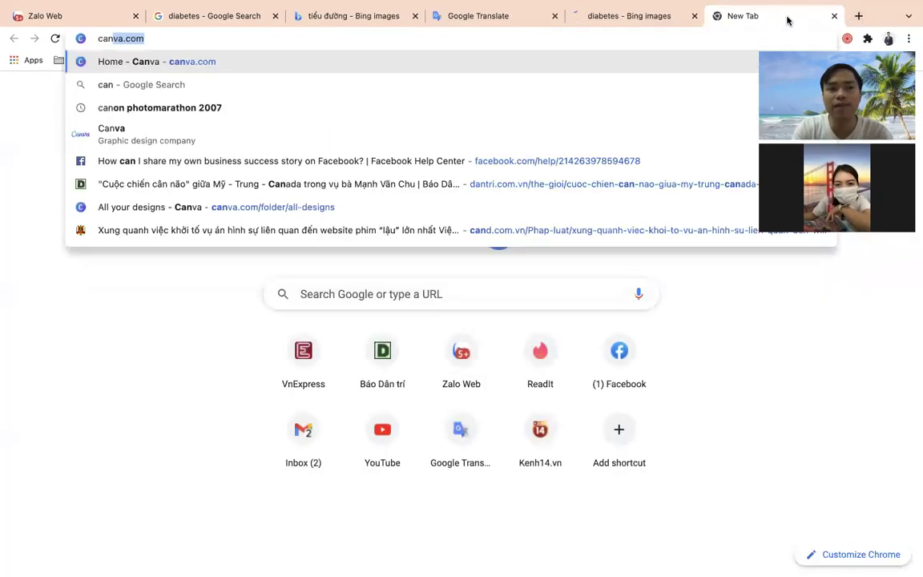
{"action": "key", "text": "Return"}
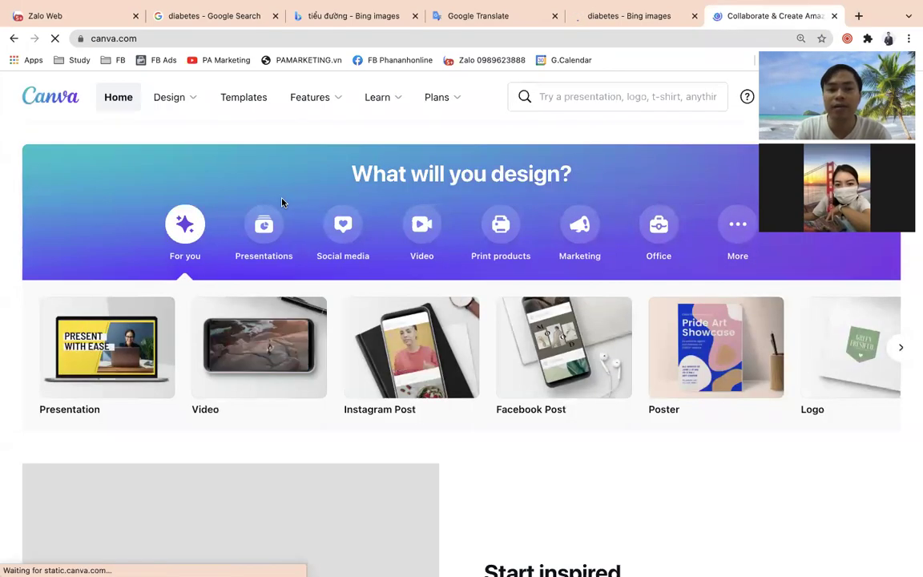
{"action": "scroll", "coordinate": [282, 202], "scroll_direction": "down", "scroll_amount": 2}
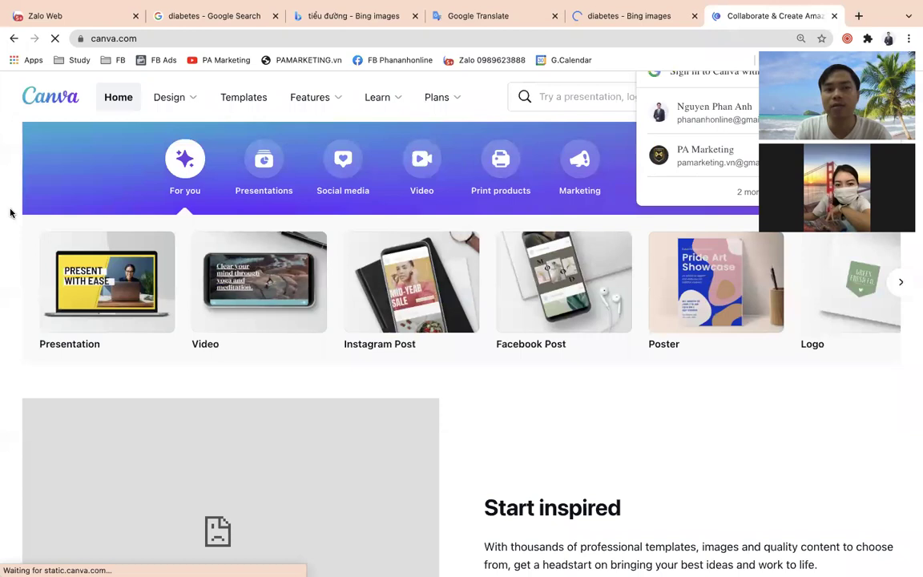
{"action": "scroll", "coordinate": [577, 325], "scroll_direction": "down", "scroll_amount": 1}
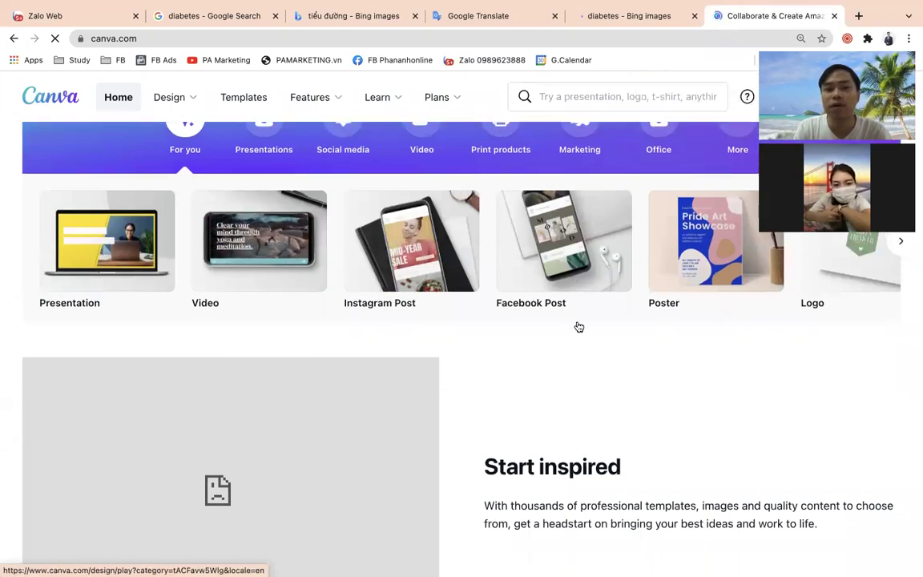
{"action": "scroll", "coordinate": [577, 325], "scroll_direction": "up", "scroll_amount": 3}
{"action": "mouse_move", "coordinate": [169, 102]}
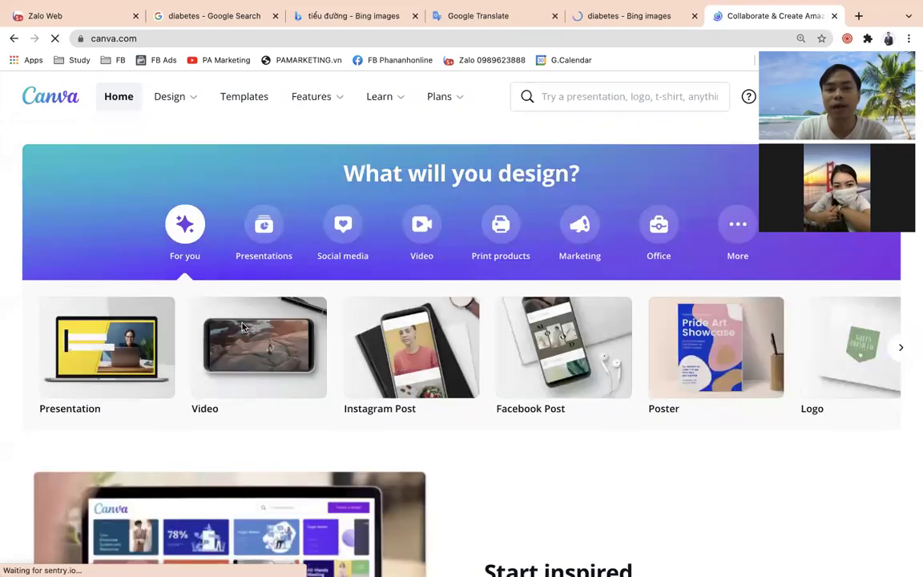
{"action": "mouse_move", "coordinate": [183, 123]}
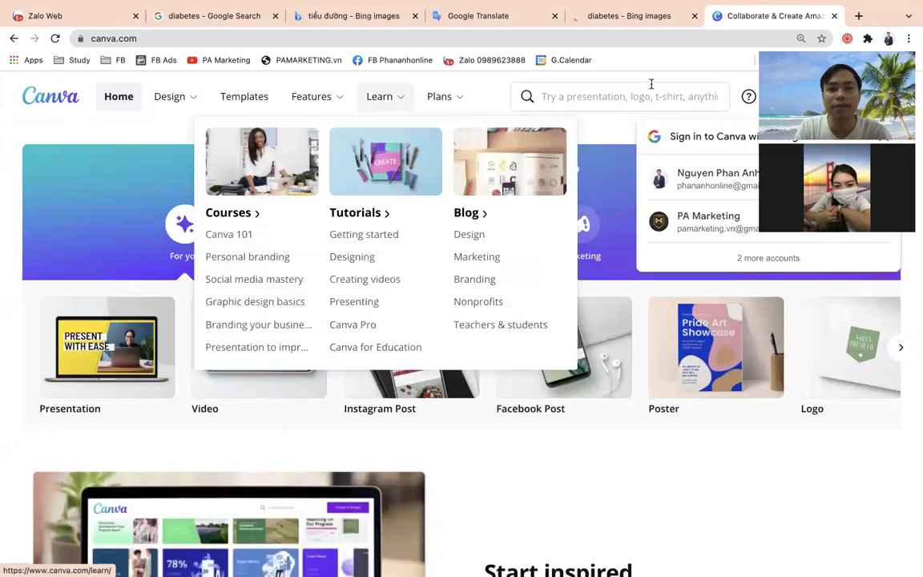
Sign in to Canva with the first listed Google account and allow the account to be created
{"action": "left_click", "coordinate": [700, 182]}
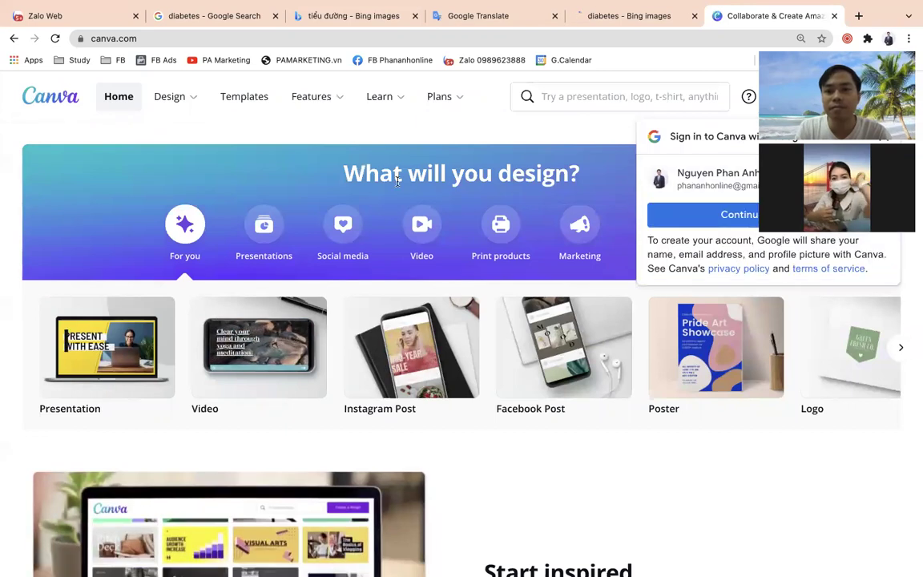
{"action": "left_click", "coordinate": [696, 222]}
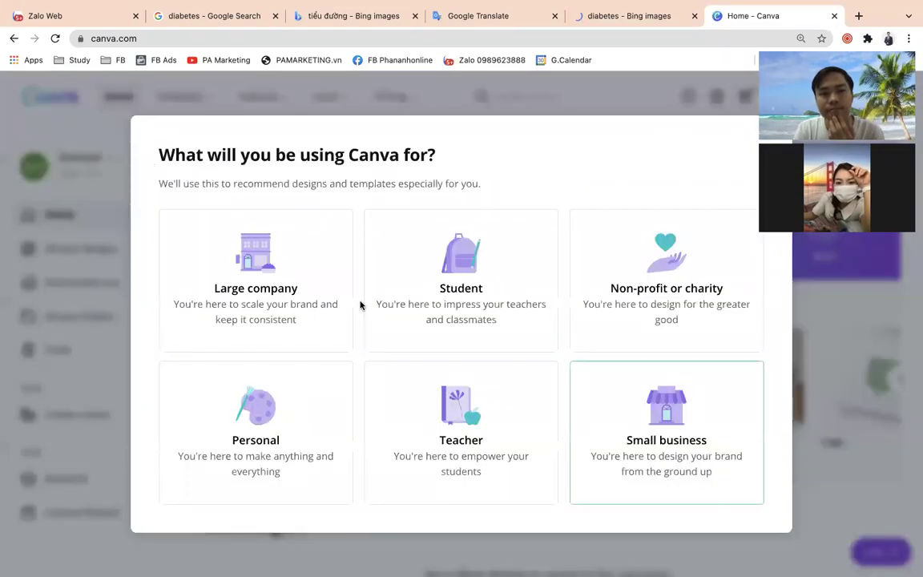
Choose Teacher as the intended use, then skip the remaining onboarding offers, including team invitations and promotional e-mails
{"action": "left_click", "coordinate": [467, 437]}
{"action": "left_click", "coordinate": [731, 164]}
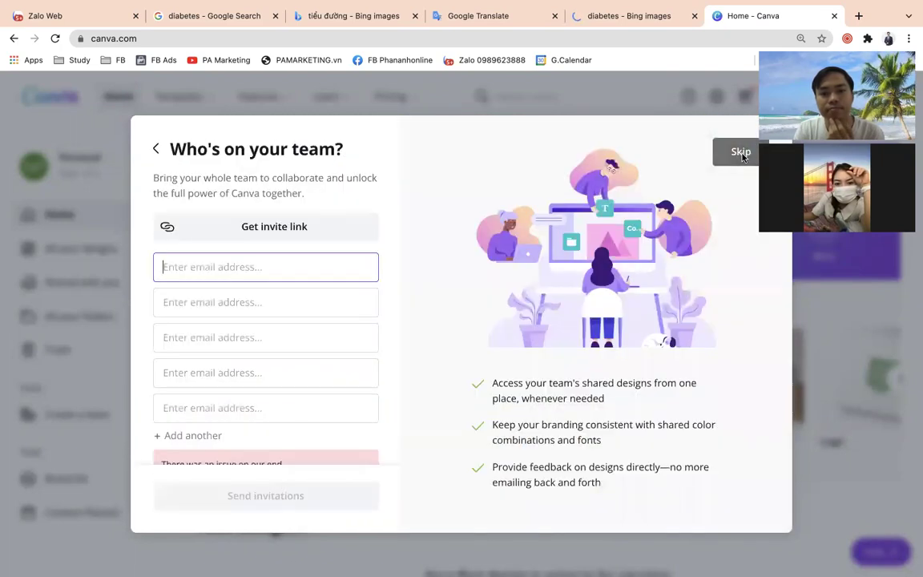
{"action": "left_click", "coordinate": [729, 152]}
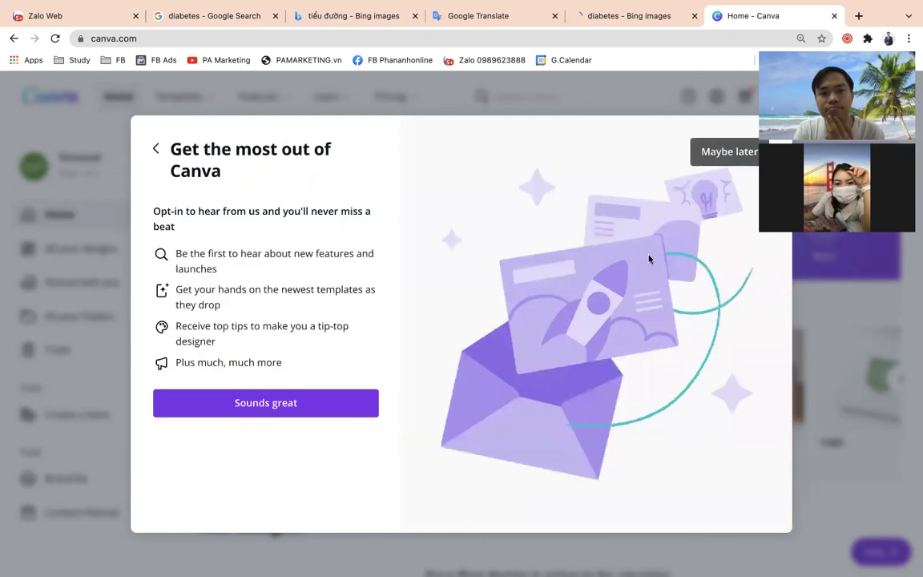
{"action": "left_click", "coordinate": [723, 154]}
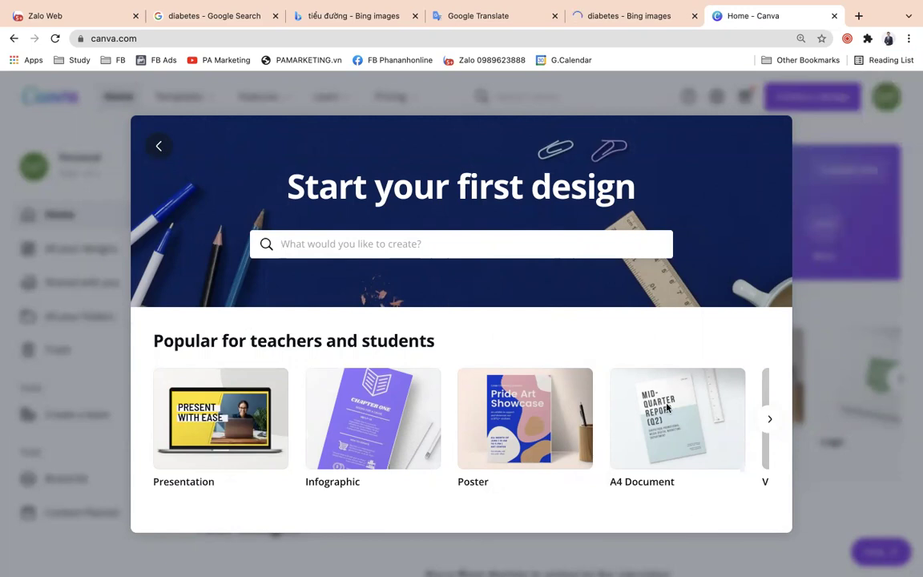
Start a blank Presentation design, skip the introductory tour and show the uploaded media
{"action": "left_click", "coordinate": [229, 422]}
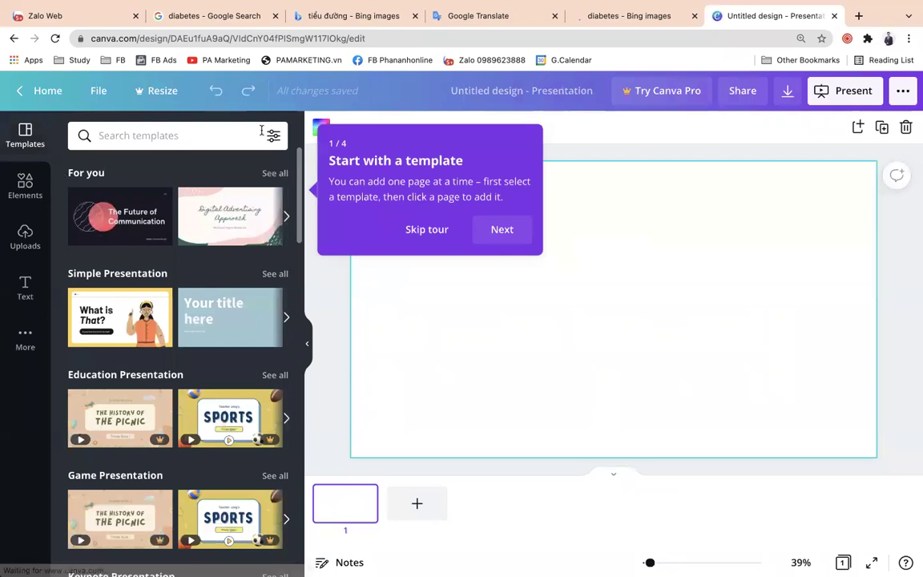
{"action": "left_click", "coordinate": [431, 230]}
{"action": "left_click", "coordinate": [25, 238]}
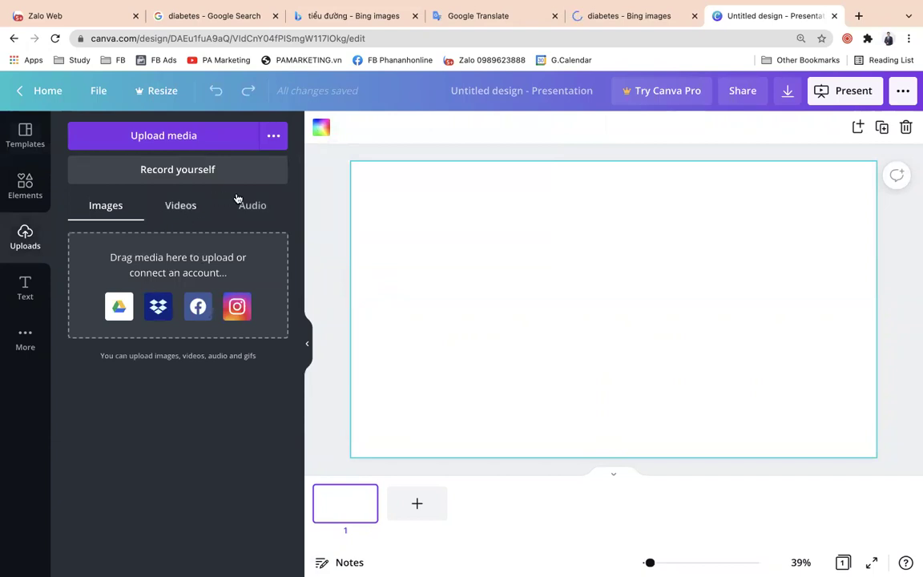
Save the FIFARMA finger-prick image from the Google "diabetes" image results to the Desktop as Diabetes
{"action": "left_click", "coordinate": [178, 18]}
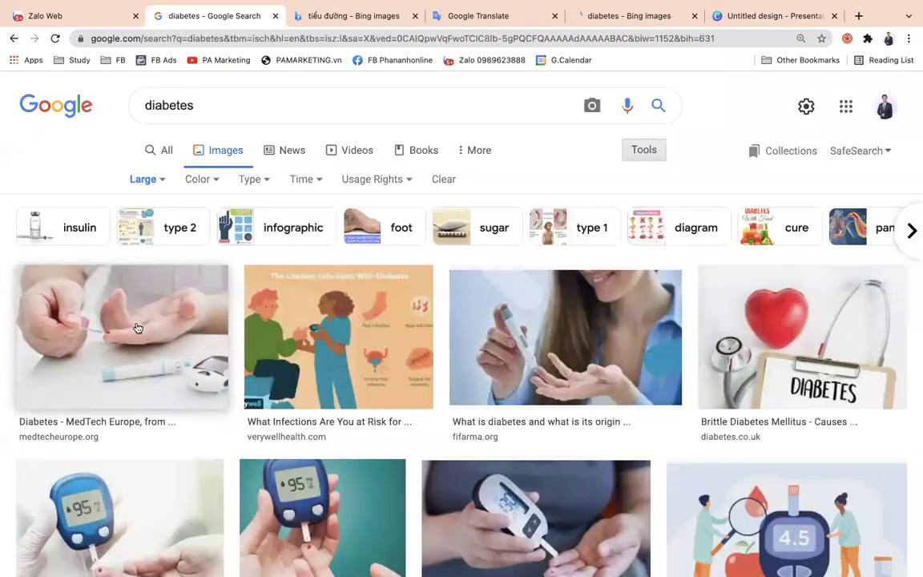
{"action": "left_click", "coordinate": [562, 327]}
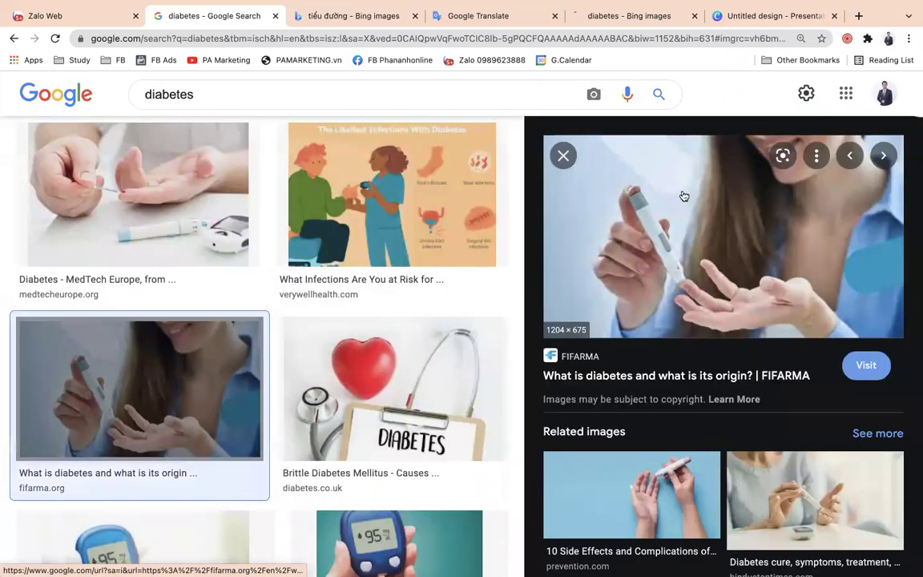
{"action": "right_click", "coordinate": [683, 187]}
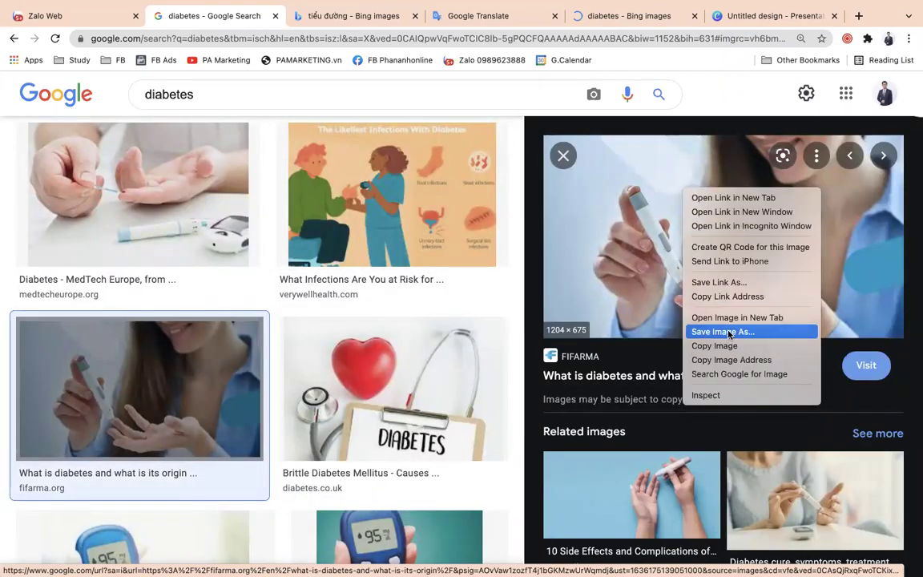
{"action": "left_click", "coordinate": [721, 344]}
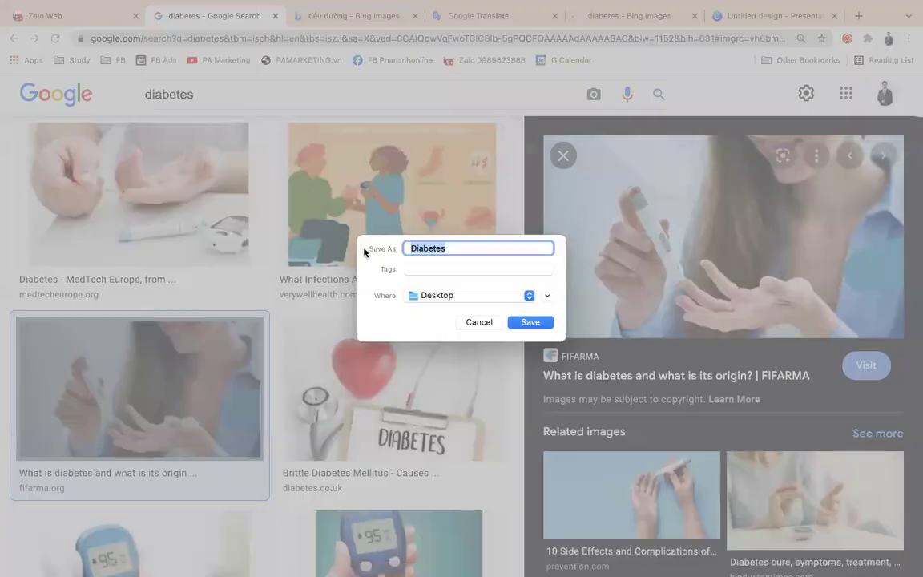
{"action": "key", "text": "Return"}
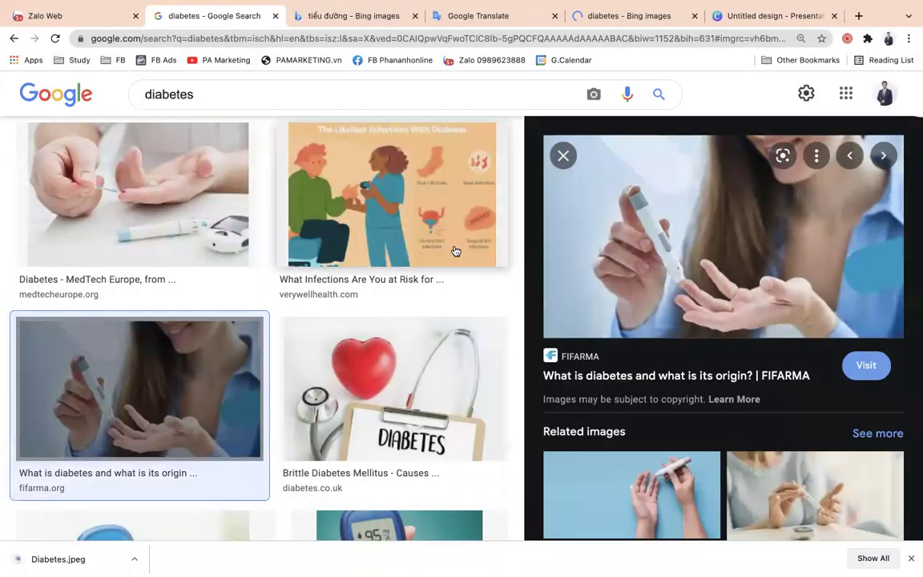
Open pamarketing.vn in a new tab and try to save the PA Marketing header logo image
{"action": "scroll", "coordinate": [477, 250], "scroll_direction": "up", "scroll_amount": 4}
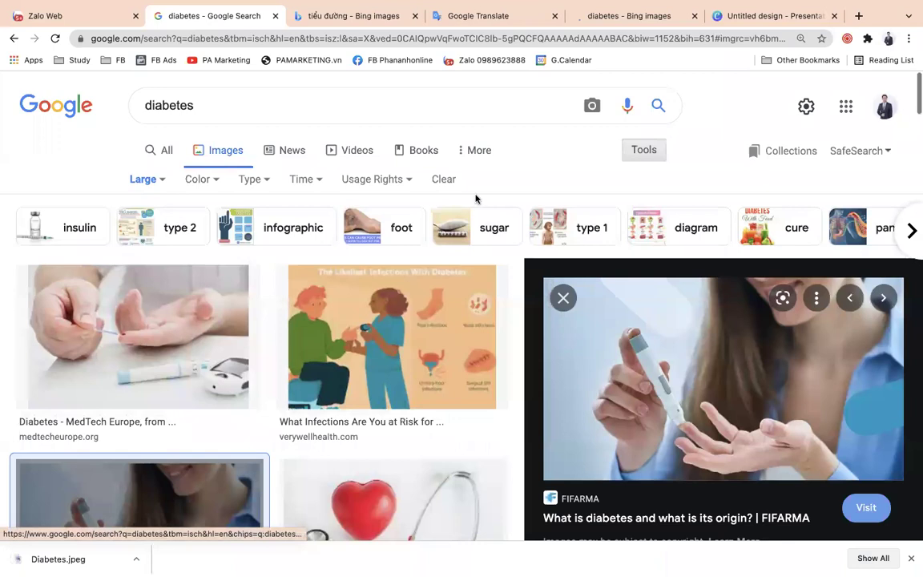
{"action": "left_click", "coordinate": [859, 15]}
{"action": "type", "text": "pamarketing.vn"}
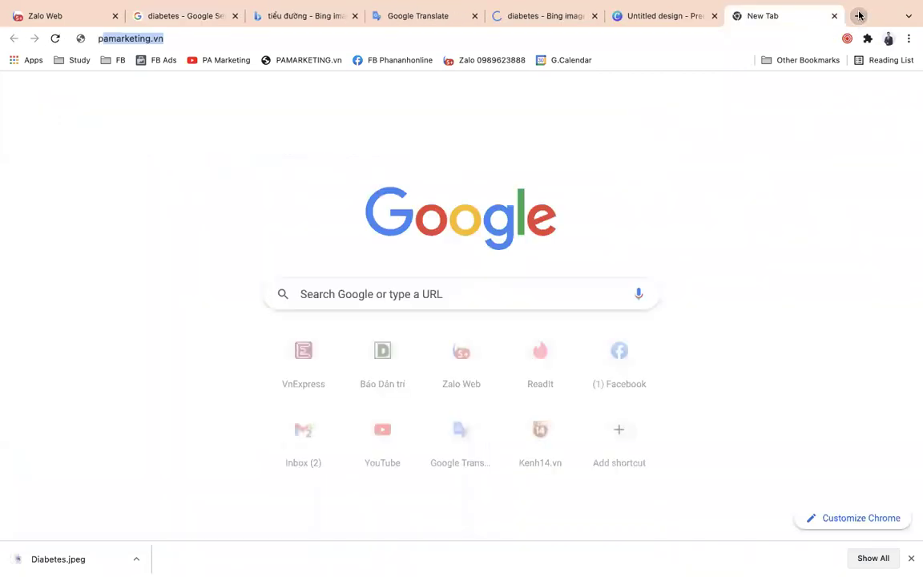
{"action": "key", "text": "Return"}
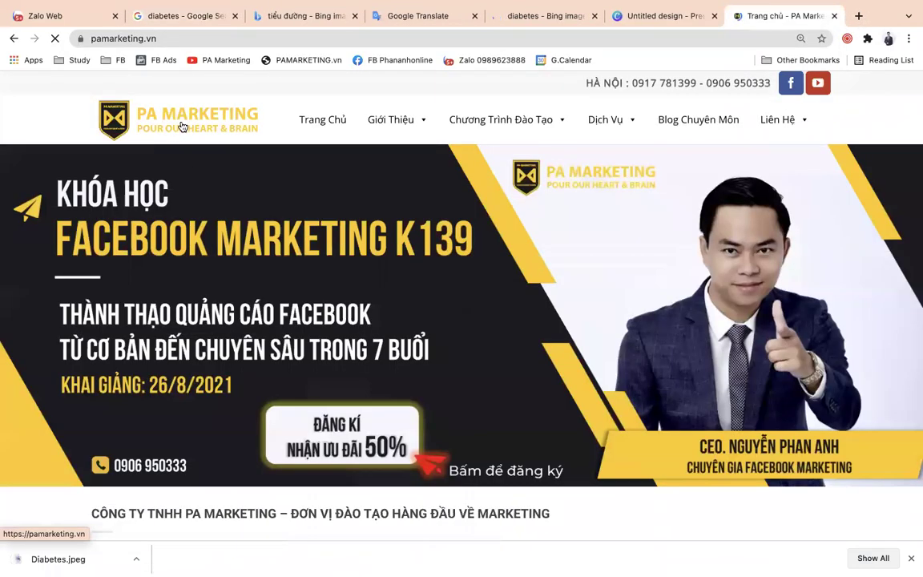
{"action": "right_click", "coordinate": [183, 125]}
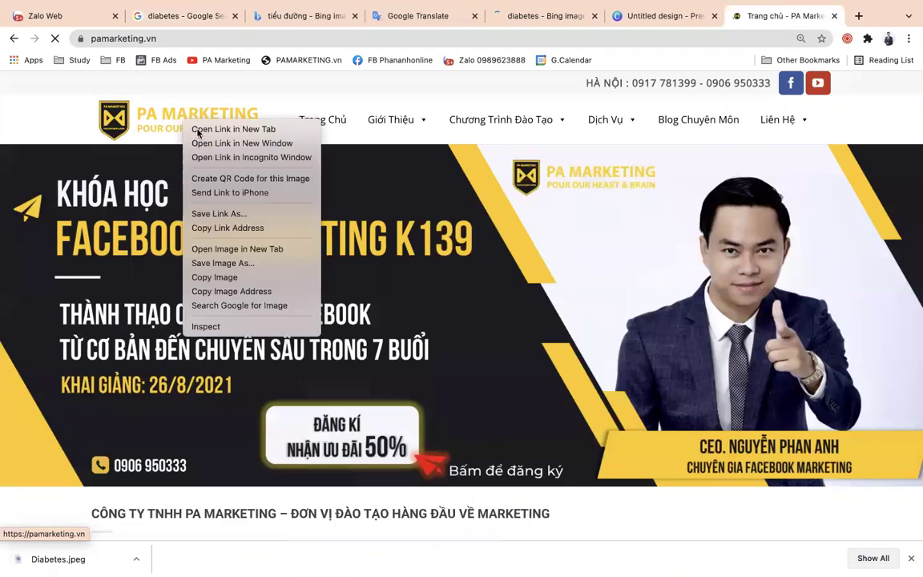
{"action": "left_click", "coordinate": [236, 264]}
{"action": "key", "text": "Return"}
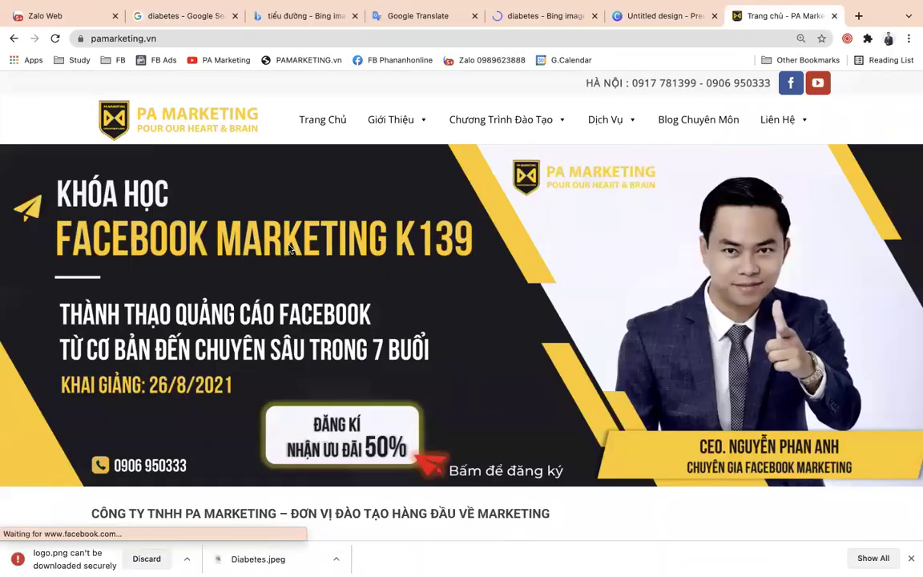
Close the PA Marketing and Google image tabs, return to the Canva presentation and upload Diabetes.jpeg from the Desktop
{"action": "key", "text": "ctrl+w"}
{"action": "key", "text": "ctrl+w"}
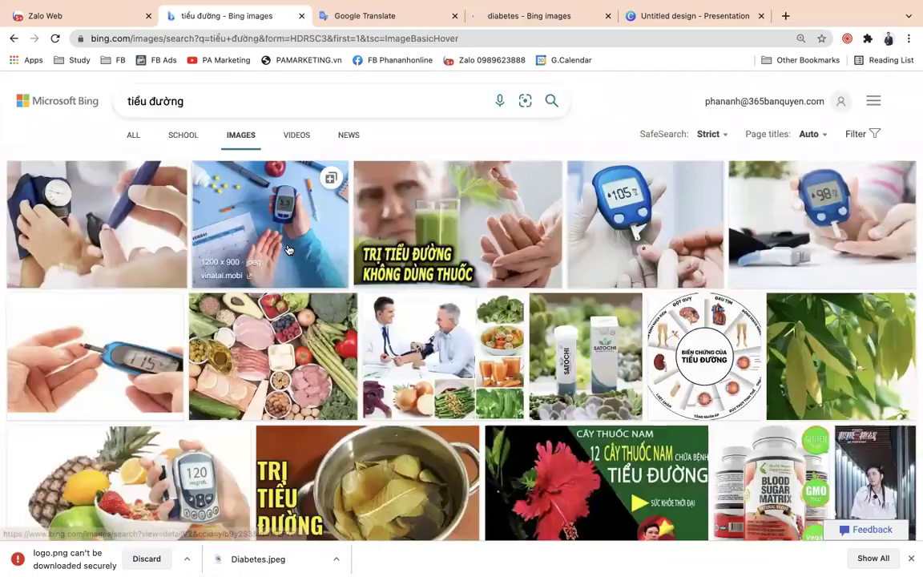
{"action": "left_click", "coordinate": [752, 17]}
{"action": "left_click", "coordinate": [185, 141]}
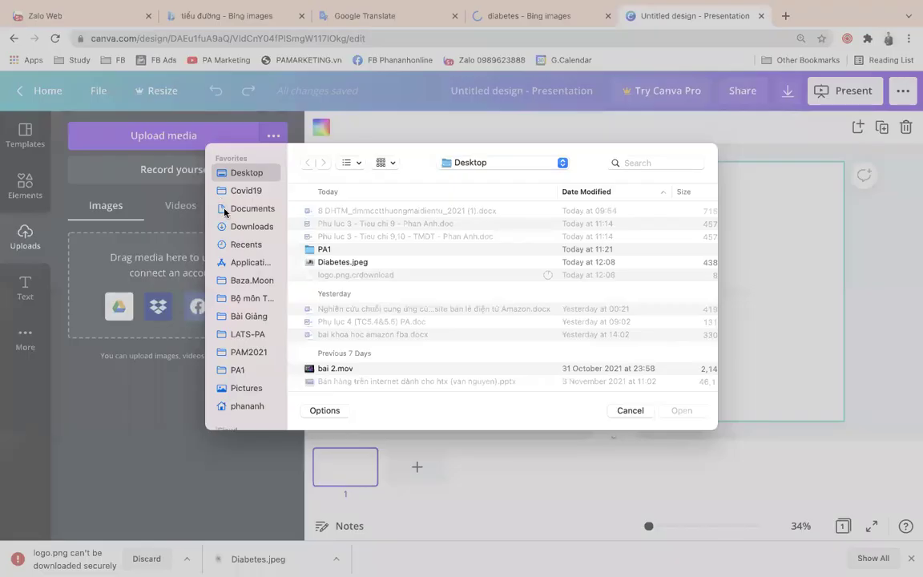
{"action": "left_click", "coordinate": [350, 265]}
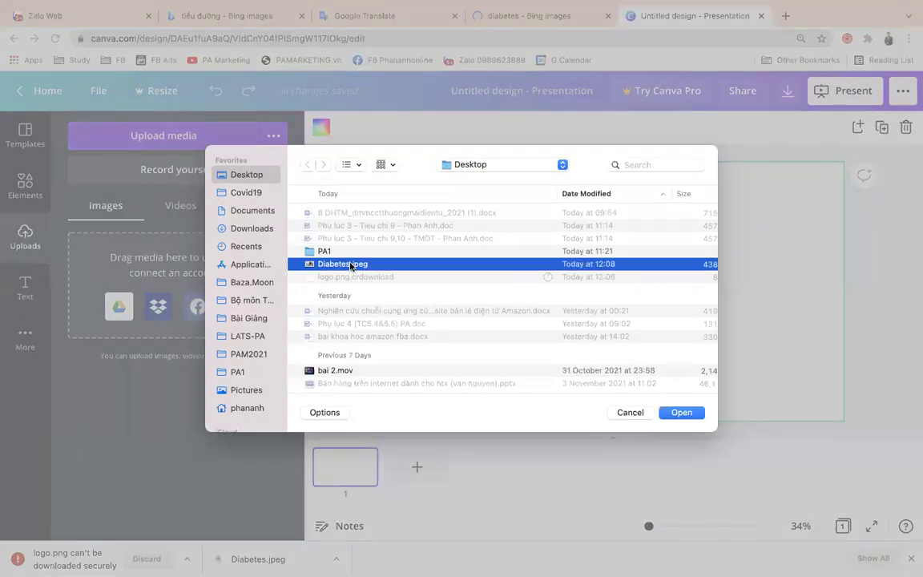
{"action": "scroll", "coordinate": [423, 269], "scroll_direction": "down", "scroll_amount": 10}
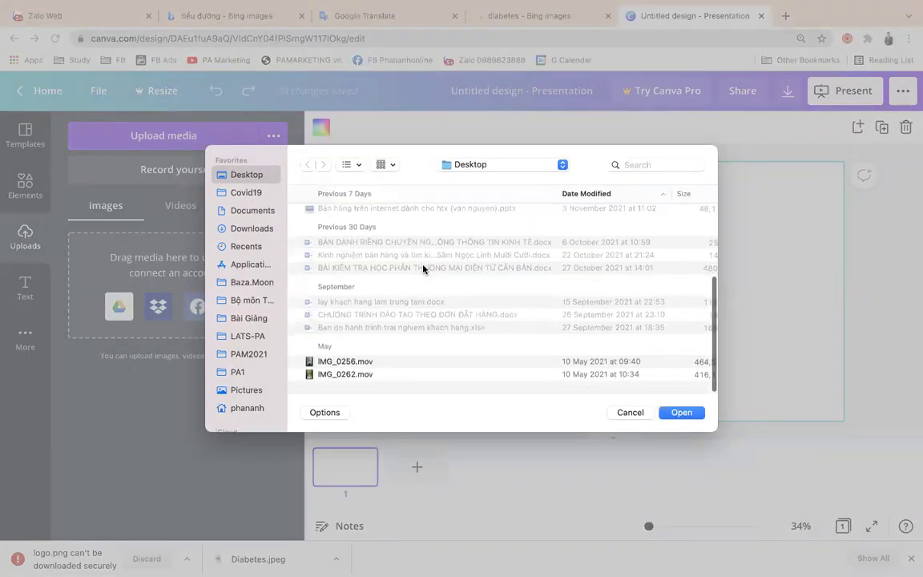
{"action": "scroll", "coordinate": [423, 275], "scroll_direction": "up", "scroll_amount": 10}
{"action": "double_click", "coordinate": [350, 268]}
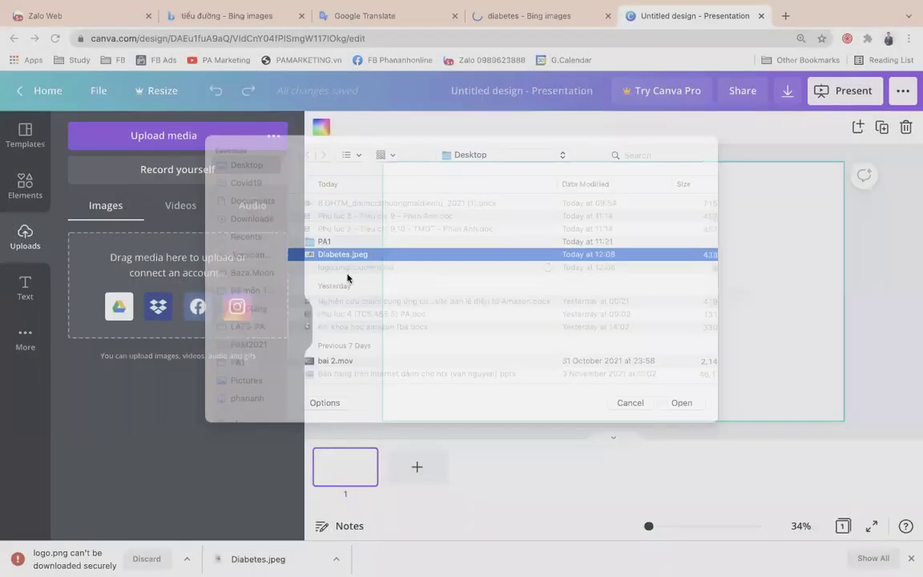
{"action": "left_click", "coordinate": [163, 138]}
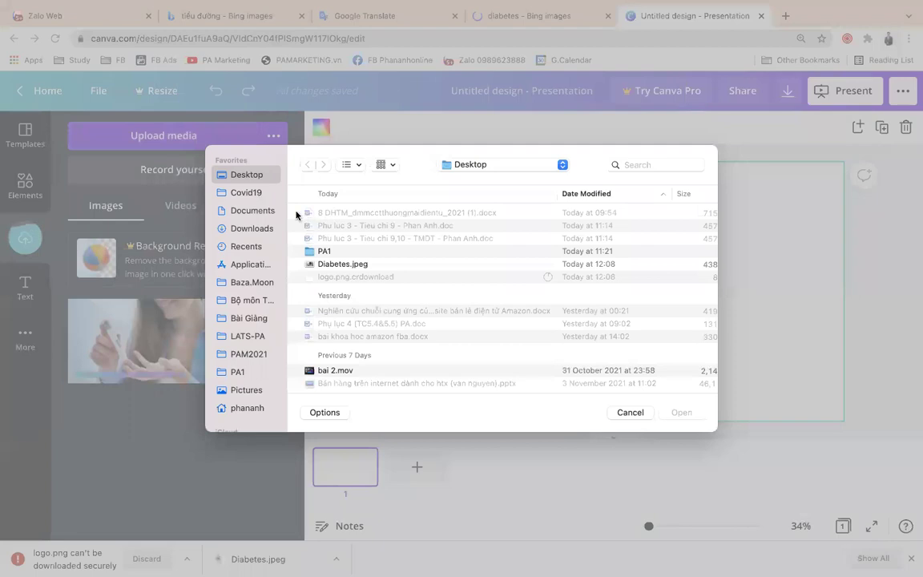
{"action": "left_click", "coordinate": [257, 229]}
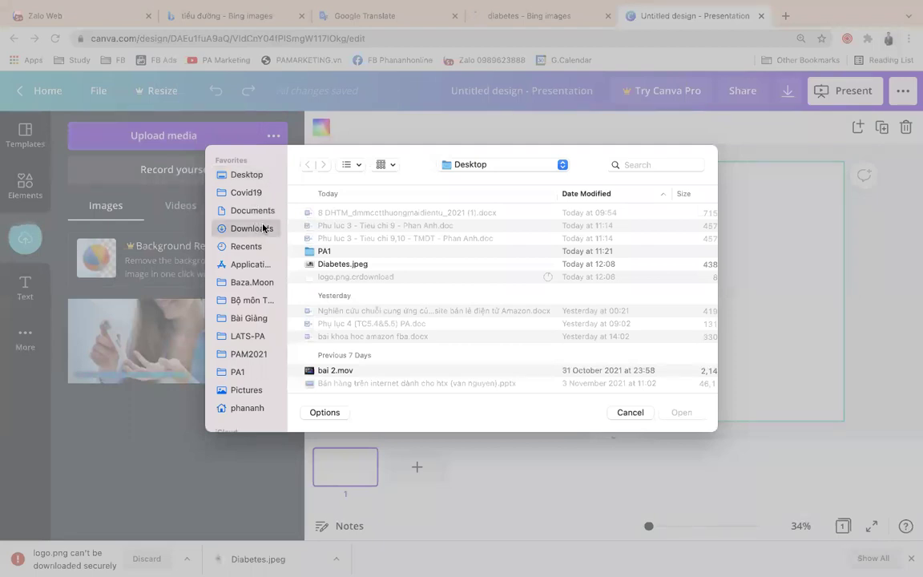
{"action": "left_click", "coordinate": [249, 176]}
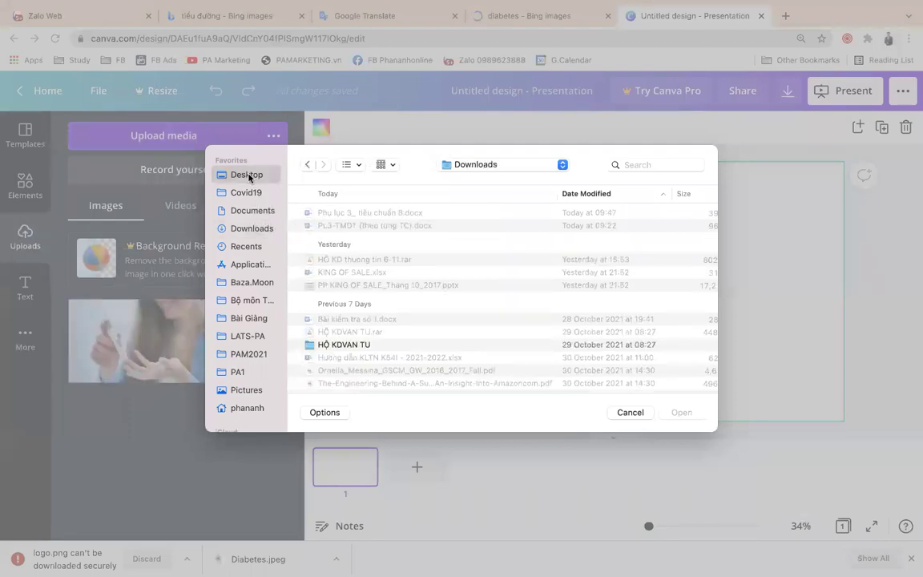
{"action": "left_click", "coordinate": [630, 412]}
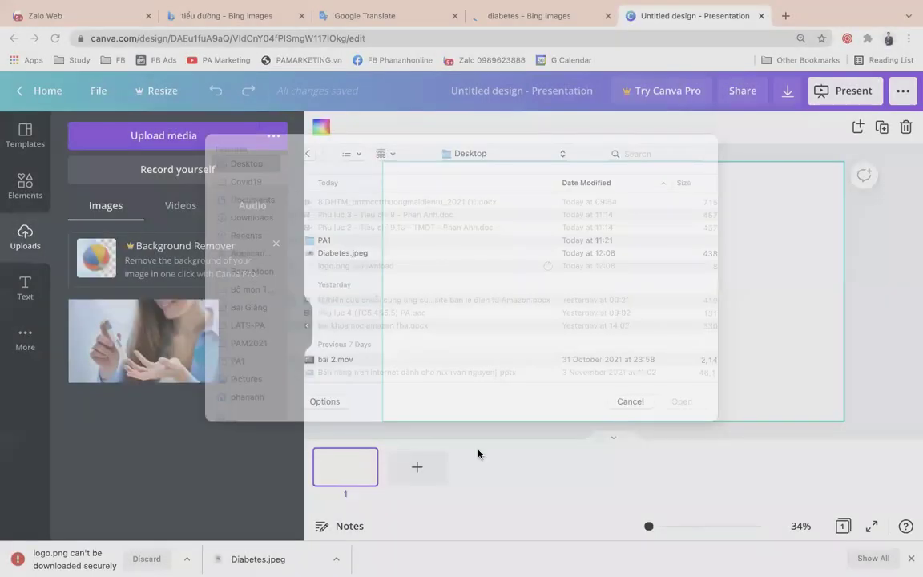
Keep the blocked logo.png download and upload logo.png from the Desktop to the design's media
{"action": "left_click", "coordinate": [187, 560]}
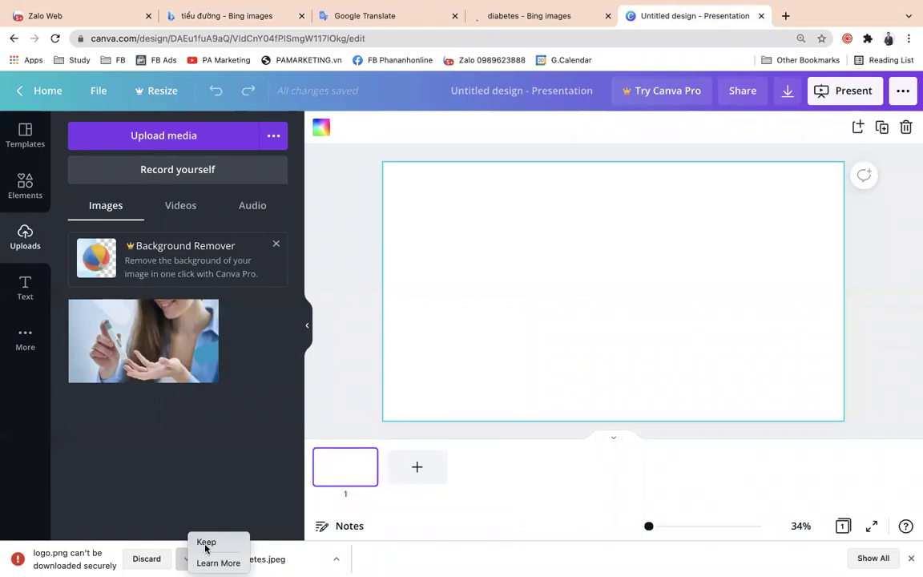
{"action": "left_click", "coordinate": [206, 545]}
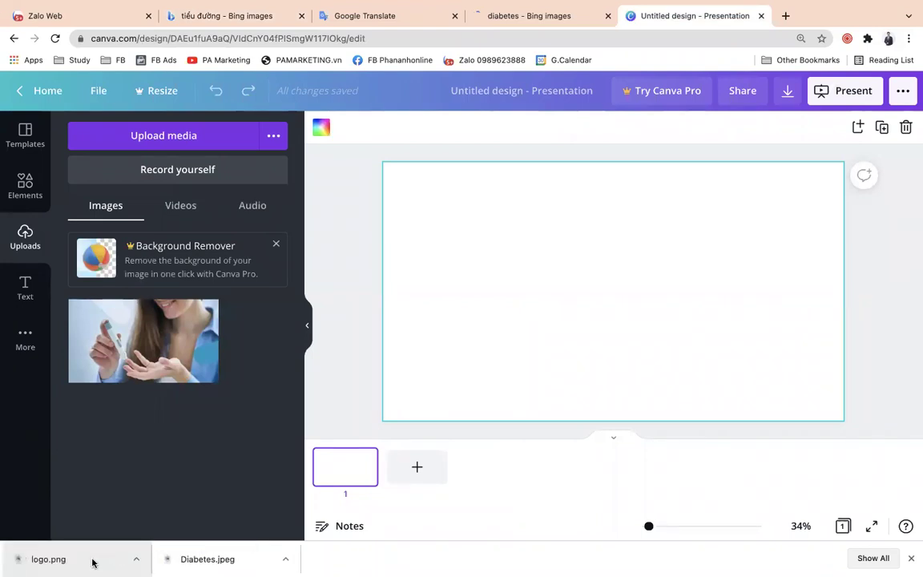
{"action": "left_click", "coordinate": [206, 134]}
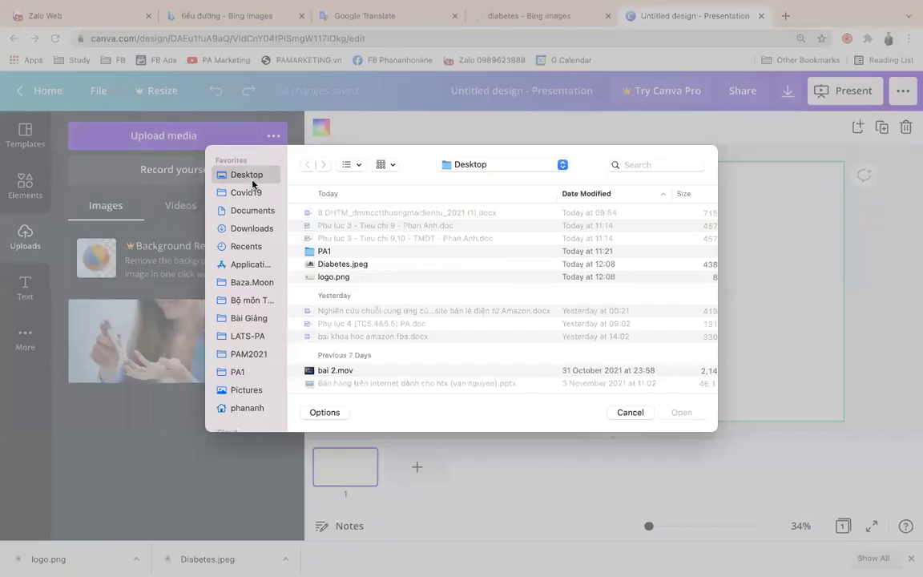
{"action": "double_click", "coordinate": [331, 277]}
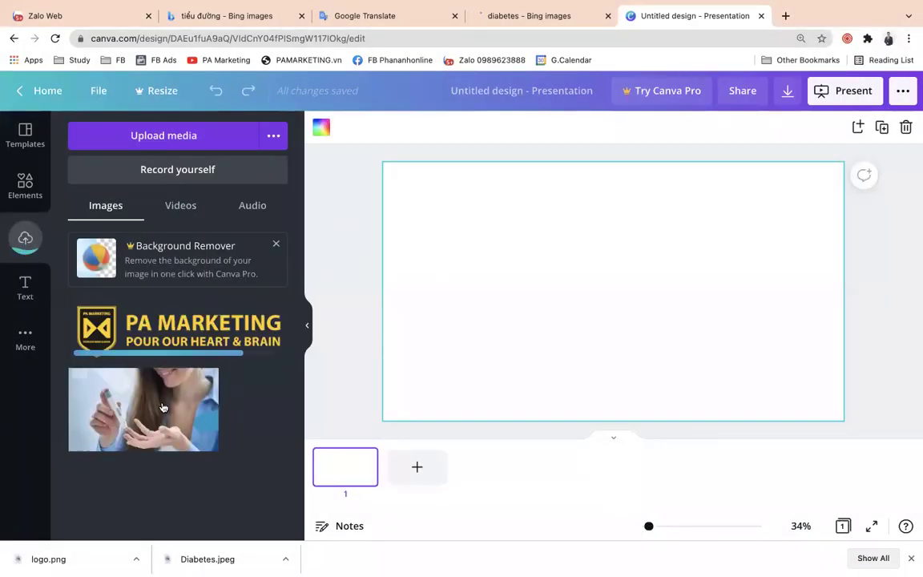
Place the uploaded diabetes photo at the slide's upper-left corner and enlarge it to fill the whole slide
{"action": "left_click", "coordinate": [144, 404]}
{"action": "left_click_drag", "start_coordinate": [606, 262], "coordinate": [610, 255]}
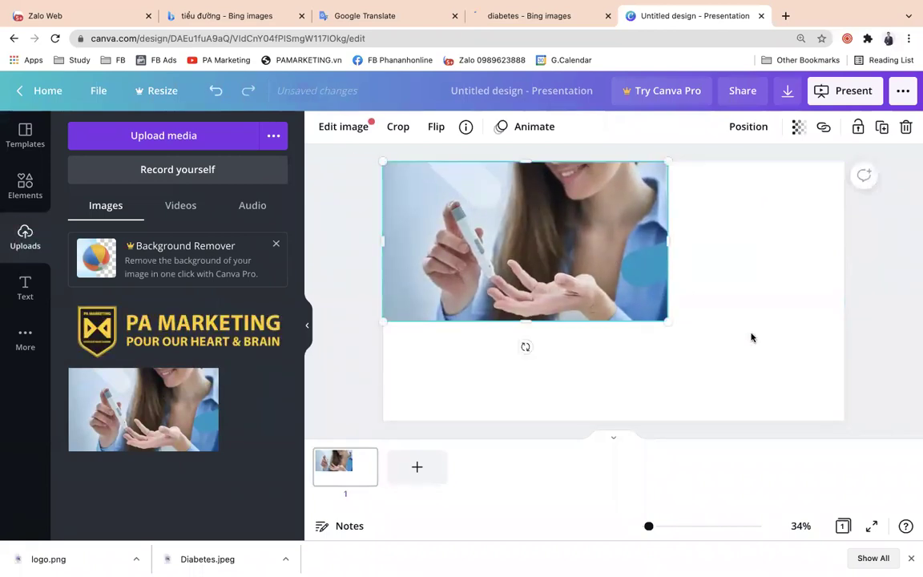
{"action": "left_click_drag", "start_coordinate": [729, 345], "coordinate": [841, 420]}
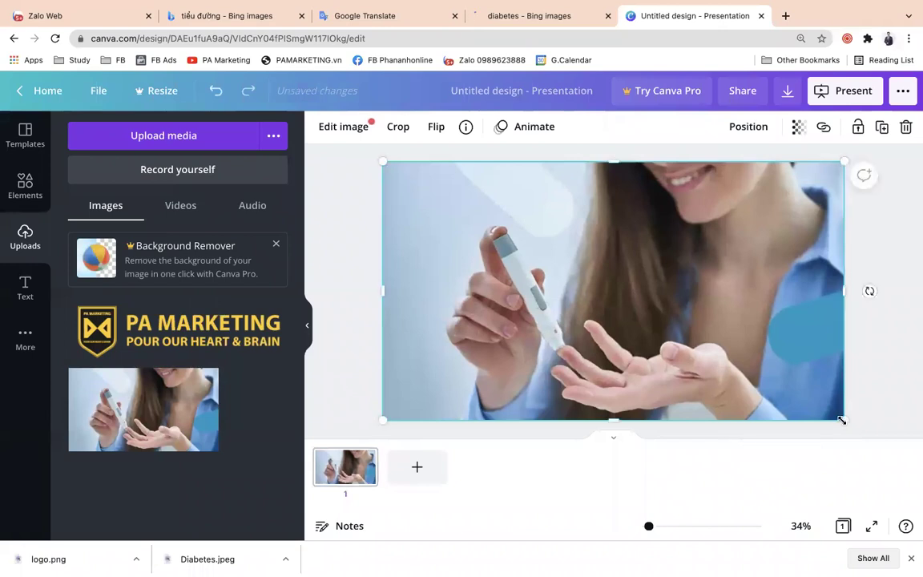
Add the PA Marketing logo to the slide, shrink it and place it in the slide's upper-left corner
{"action": "left_click", "coordinate": [234, 320]}
{"action": "left_click_drag", "start_coordinate": [488, 255], "coordinate": [627, 295]}
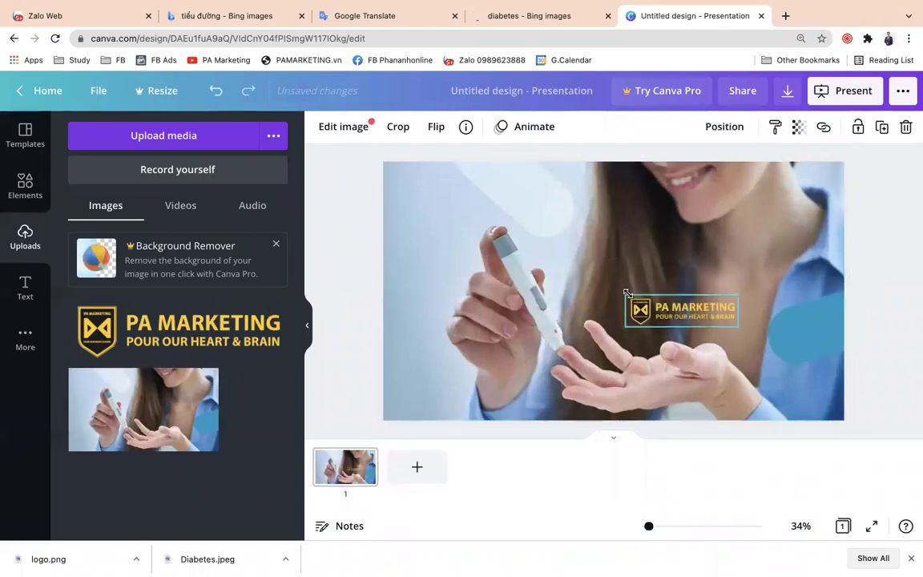
{"action": "left_click_drag", "start_coordinate": [428, 148], "coordinate": [399, 170]}
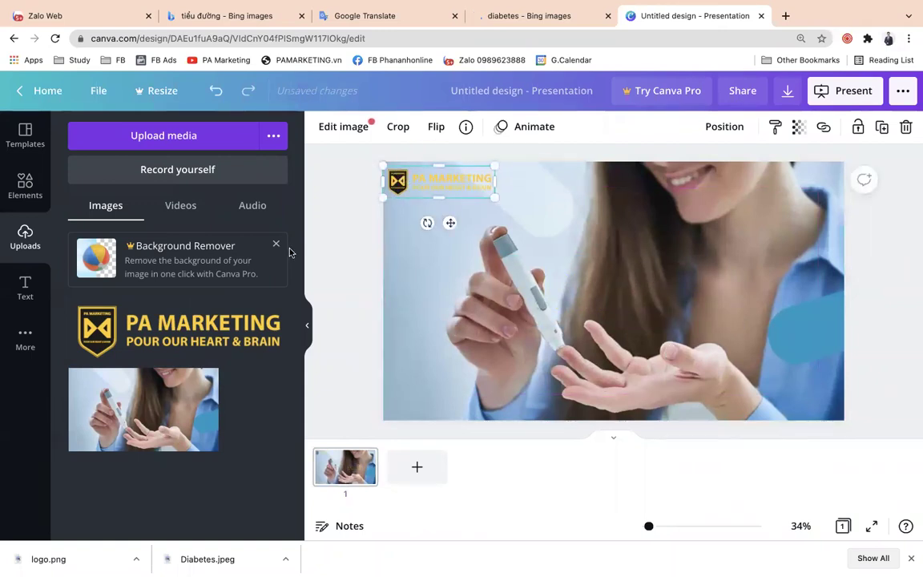
{"action": "left_click", "coordinate": [327, 247]}
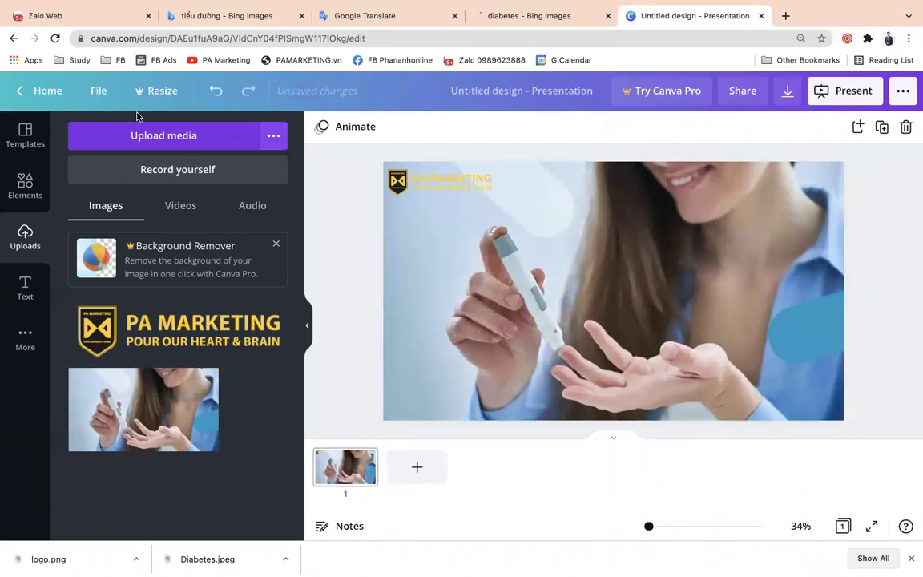
Go to the Canva home page, dismiss the presentation promo and reopen the presentation from All your designs
{"action": "left_click", "coordinate": [94, 94]}
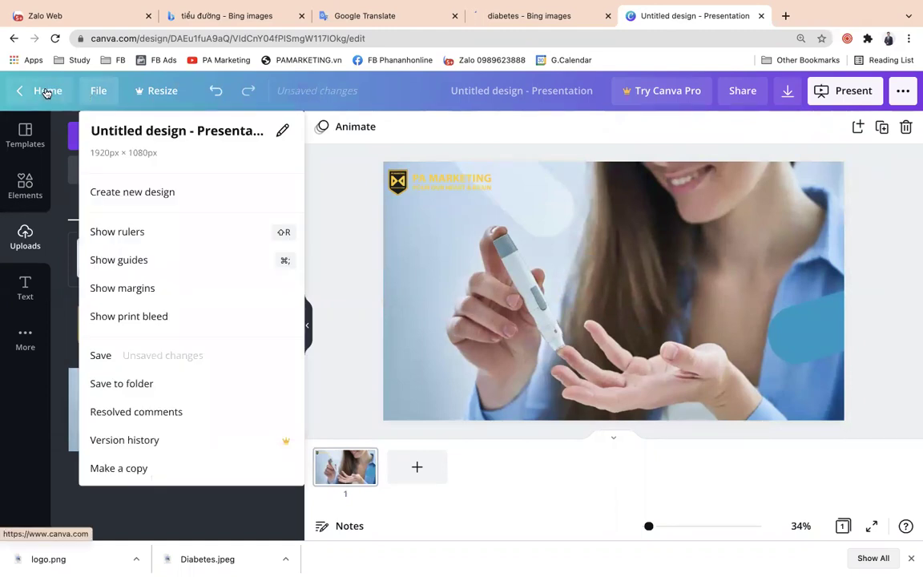
{"action": "left_click", "coordinate": [44, 91]}
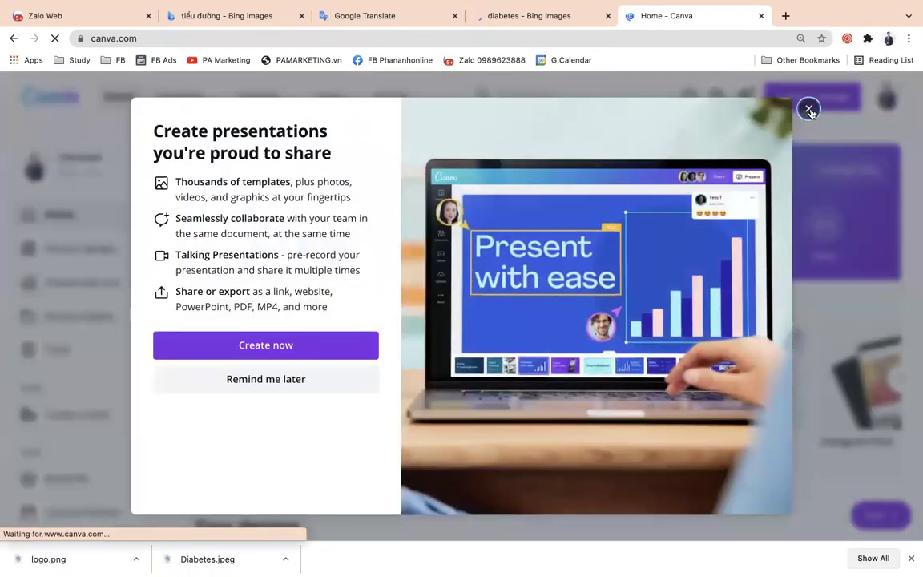
{"action": "left_click", "coordinate": [809, 109]}
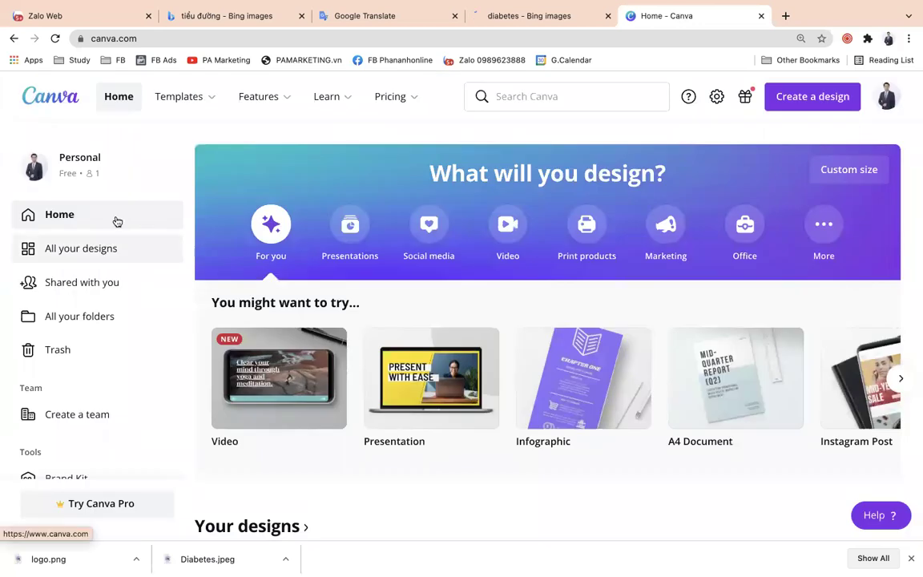
{"action": "left_click", "coordinate": [117, 250]}
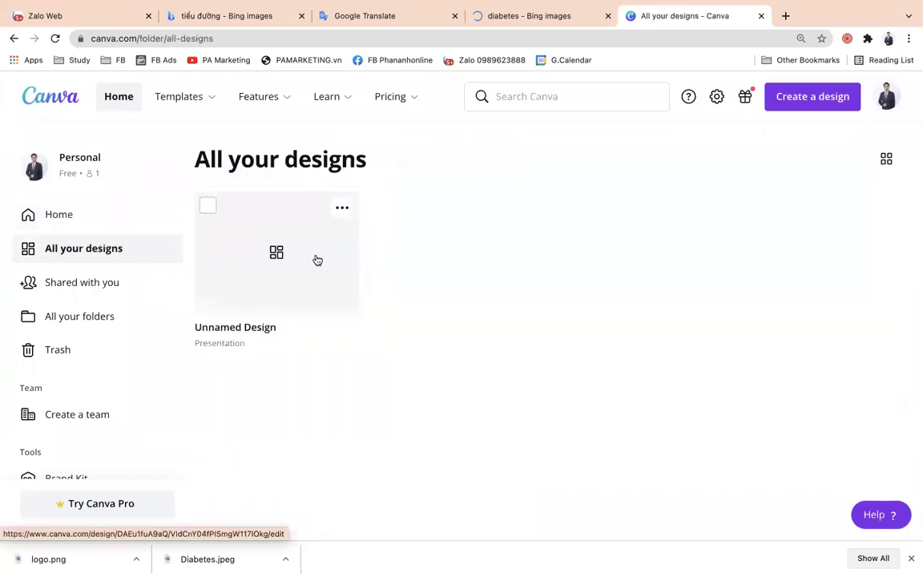
{"action": "left_click", "coordinate": [322, 265]}
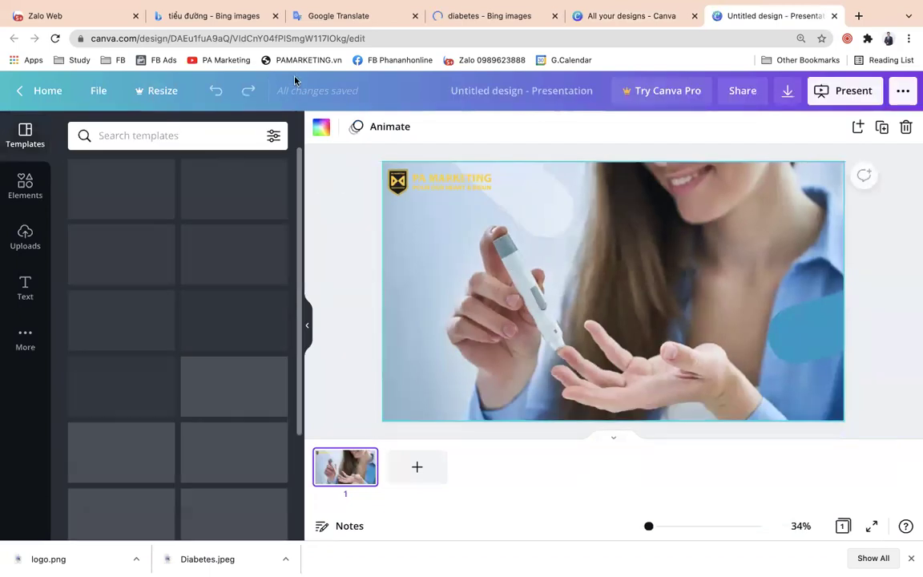
Add a subheading to the slide reading "VÌ SAO BỆNH TIỂU ĐƯỜNG NGÀY CÀNG TRẺ HÓA?"
{"action": "left_click", "coordinate": [26, 288]}
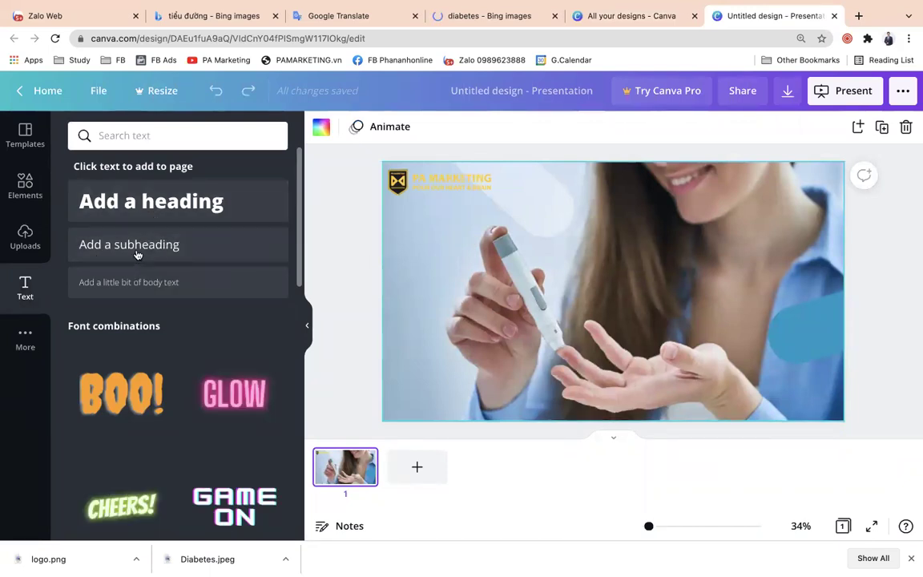
{"action": "left_click", "coordinate": [138, 244]}
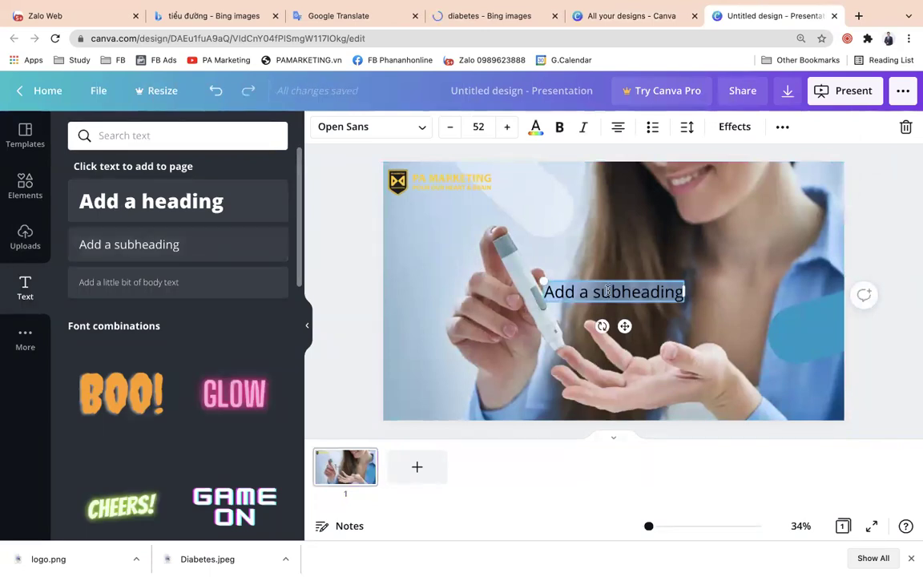
{"action": "type", "text": "V"}
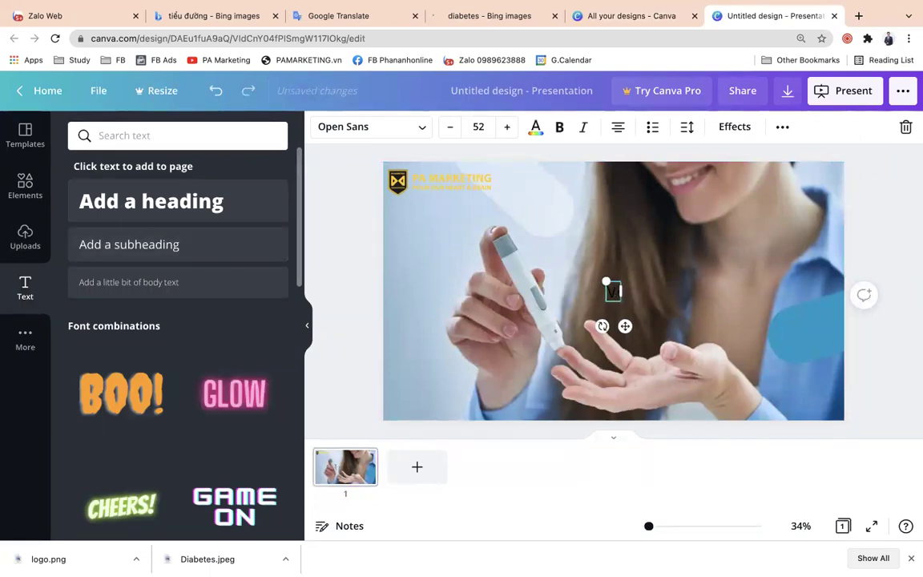
{"action": "type", "text": "I SAO BỆNH TIỂU"}
{"action": "type", "text": " ĐƯỜNG NGÀ"}
{"action": "type", "text": "f trer hoas?"}
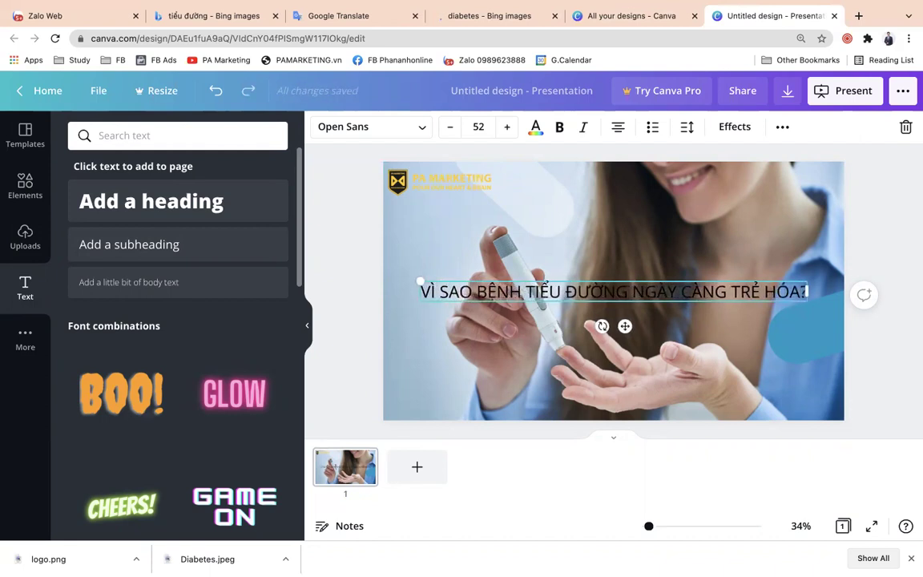
{"action": "type", "text": "a"}
{"action": "key", "text": "BackSpace"}
Format the whole headline text in white and bold
{"action": "key", "text": "ctrl+a"}
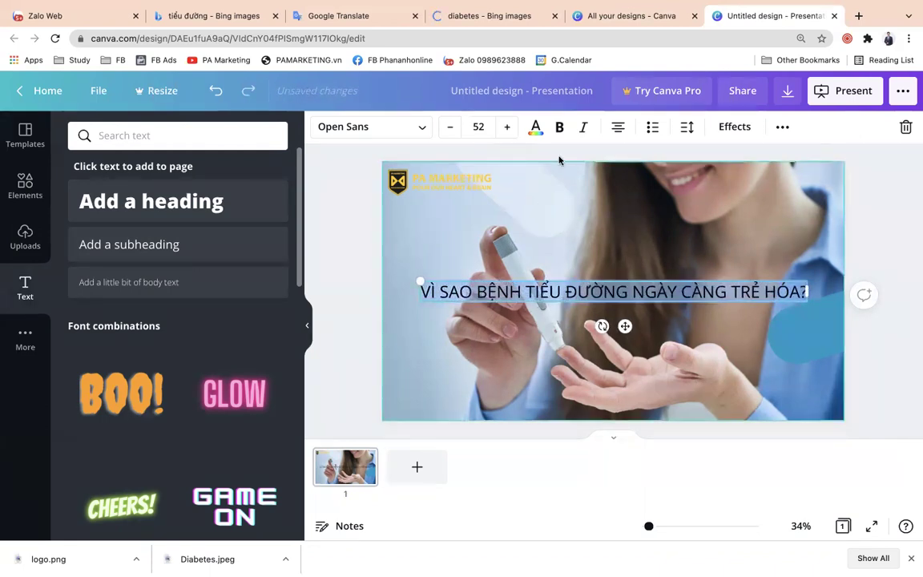
{"action": "left_click", "coordinate": [536, 126]}
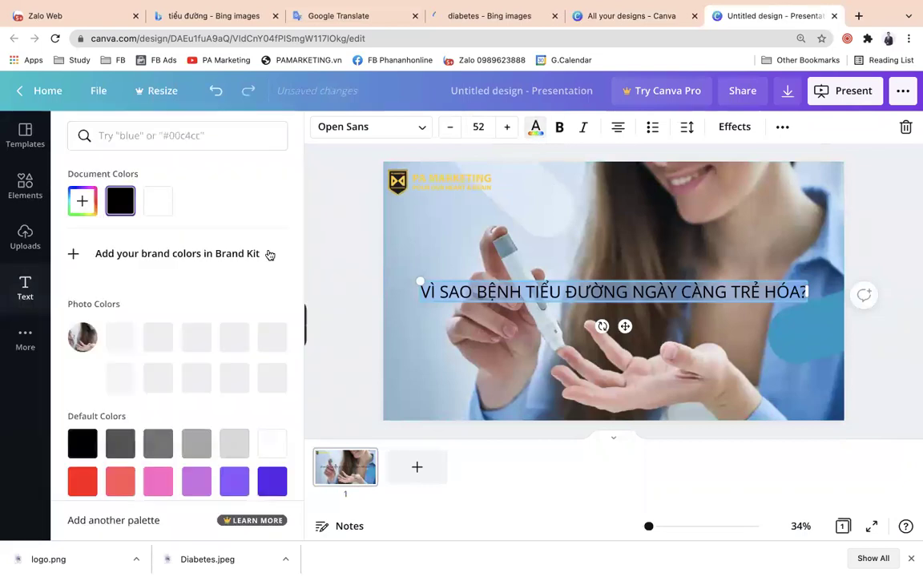
{"action": "left_click", "coordinate": [159, 201]}
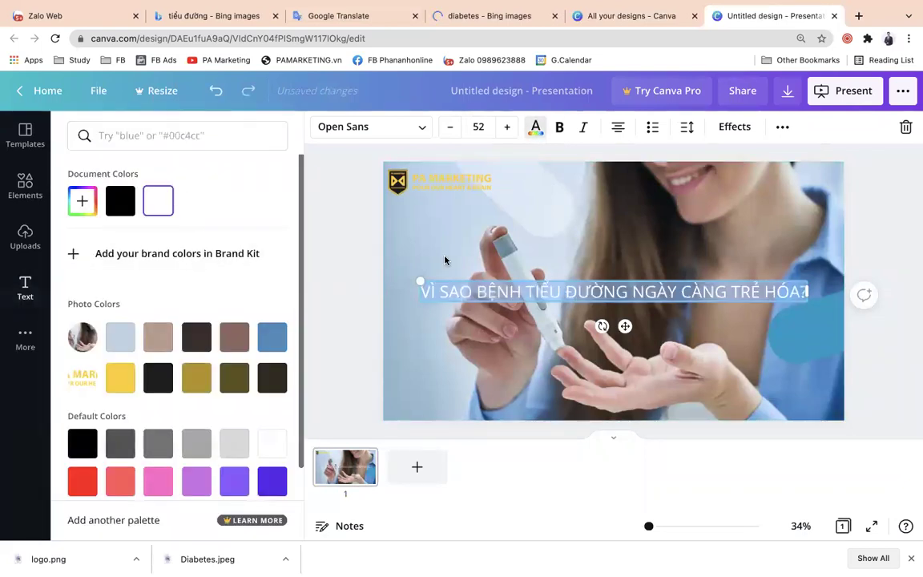
{"action": "left_click", "coordinate": [559, 126]}
{"action": "left_click", "coordinate": [352, 204]}
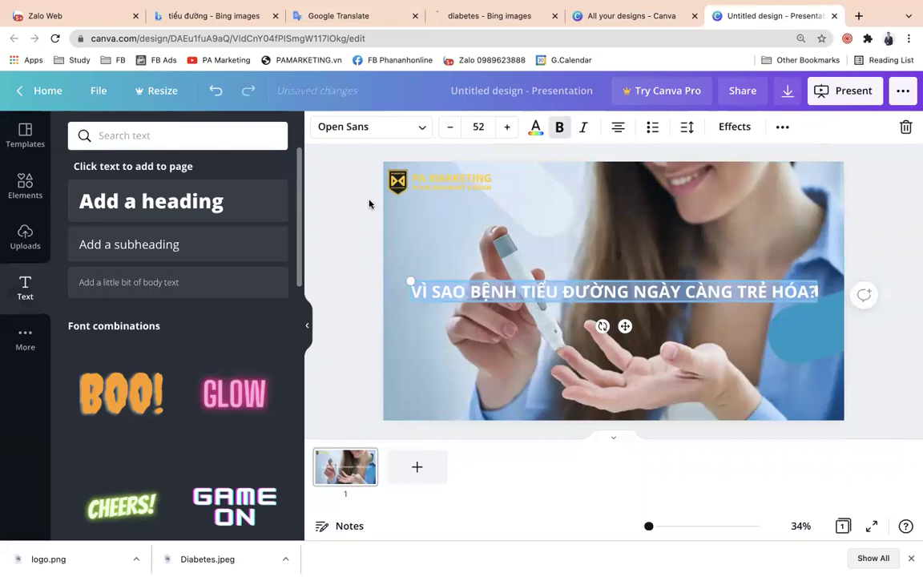
{"action": "left_click", "coordinate": [354, 243]}
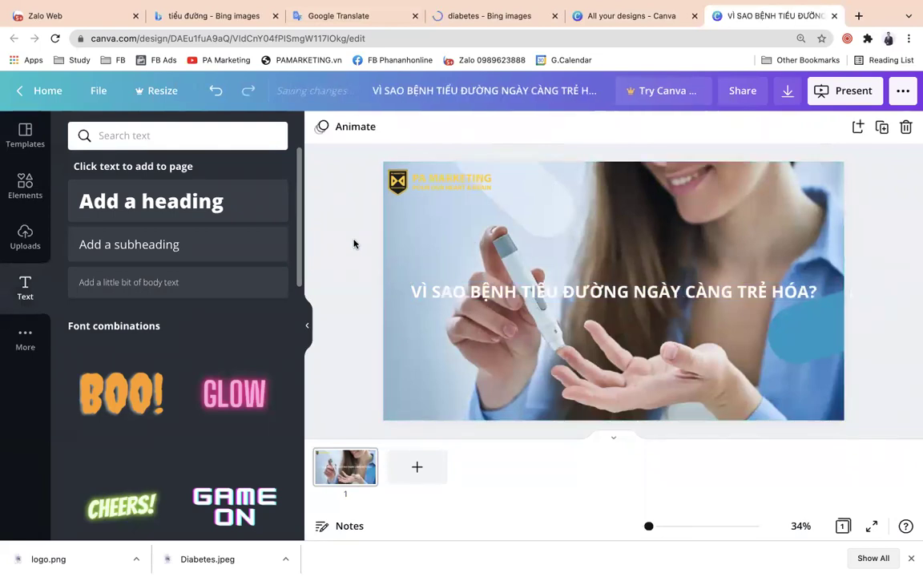
Narrow the headline's text box so it wraps onto two lines and shift it slightly to the right
{"action": "left_click", "coordinate": [640, 295]}
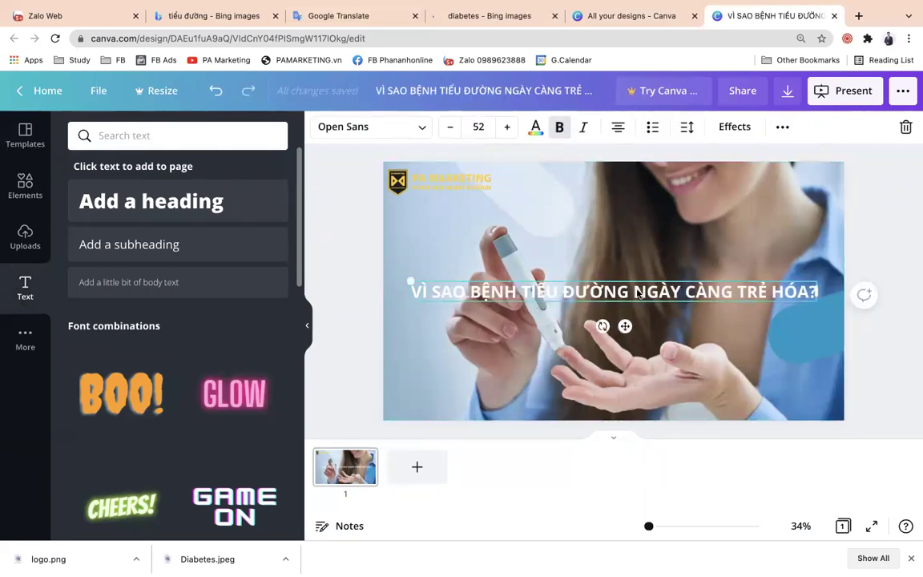
{"action": "left_click_drag", "start_coordinate": [411, 282], "coordinate": [502, 303]}
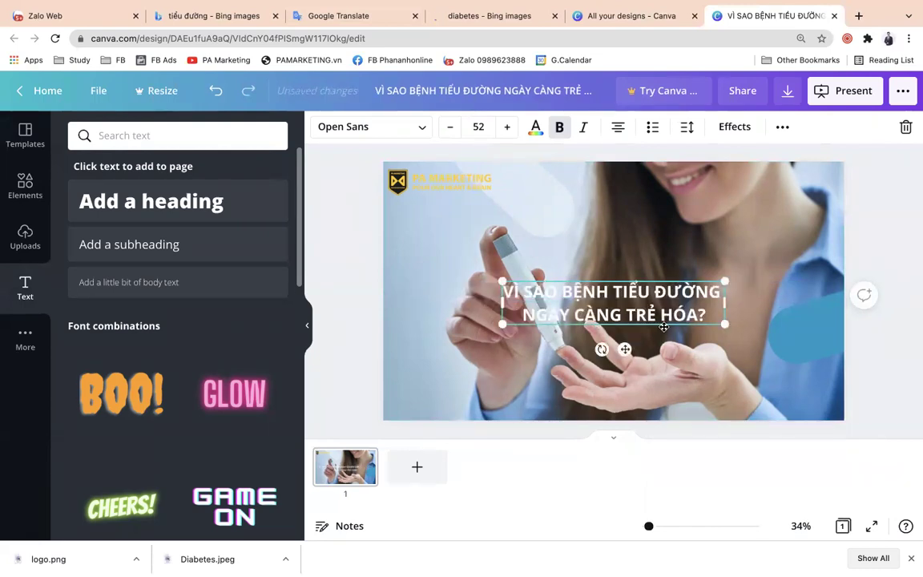
{"action": "left_click_drag", "start_coordinate": [665, 327], "coordinate": [669, 327]}
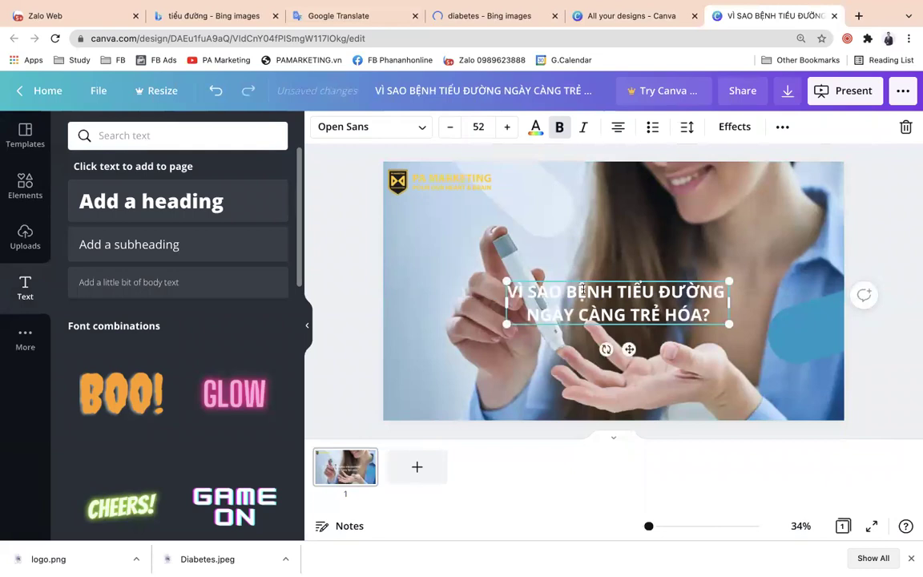
Enlarge the headline to font size 58 and set its second line to size 70
{"action": "left_click", "coordinate": [509, 130]}
{"action": "left_click", "coordinate": [509, 131]}
{"action": "left_click", "coordinate": [509, 131]}
{"action": "left_click", "coordinate": [510, 132]}
{"action": "left_click", "coordinate": [509, 132]}
{"action": "left_click", "coordinate": [510, 132]}
{"action": "left_click", "coordinate": [449, 130]}
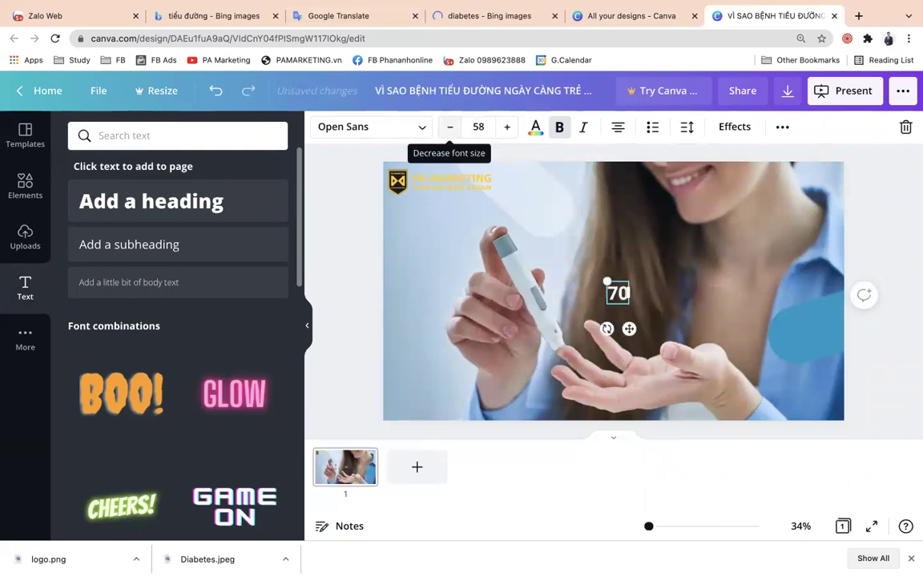
{"action": "left_click", "coordinate": [481, 129]}
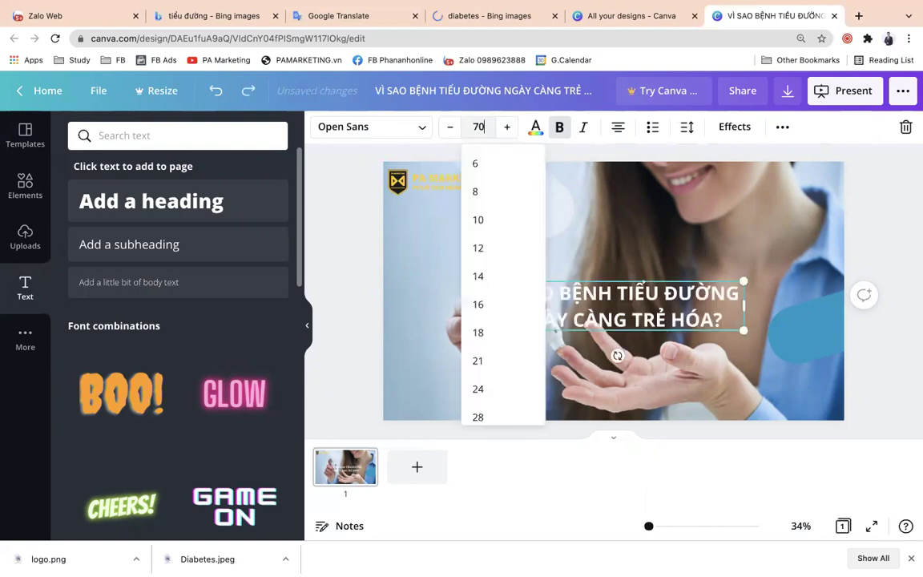
{"action": "type", "text": "70"}
{"action": "key", "text": "Return"}
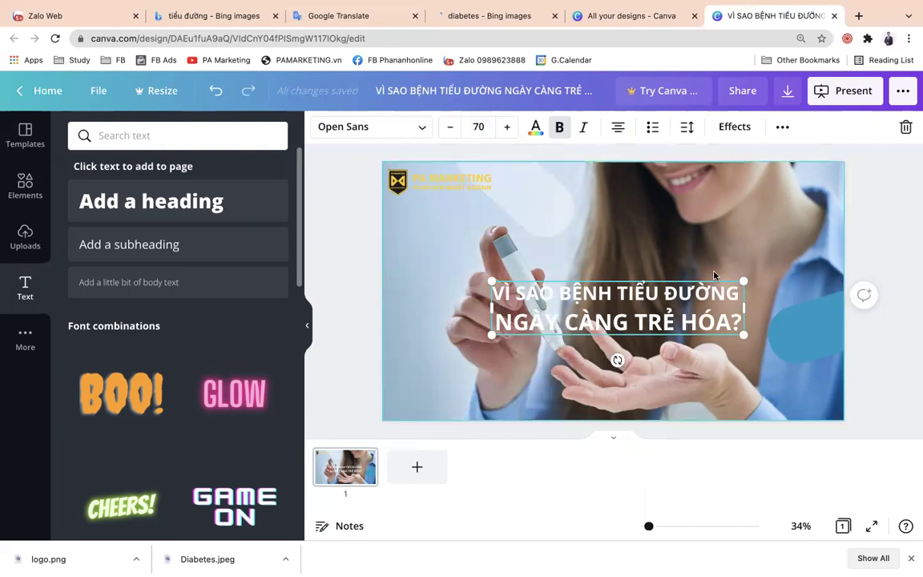
Move the headline up to the slide's vertical centre and nudge the PA Marketing logo slightly upward
{"action": "left_click", "coordinate": [713, 274]}
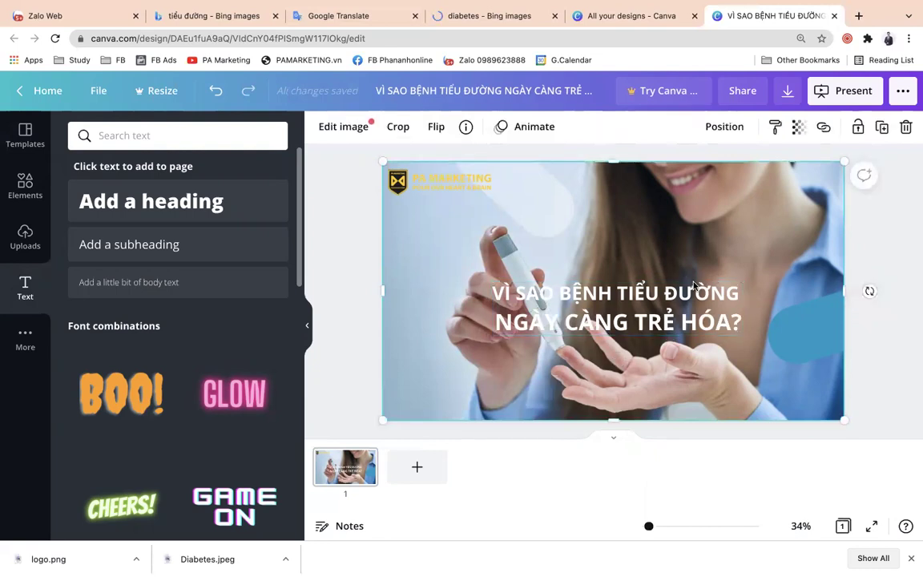
{"action": "left_click", "coordinate": [694, 286]}
{"action": "left_click_drag", "start_coordinate": [694, 286], "coordinate": [694, 270]}
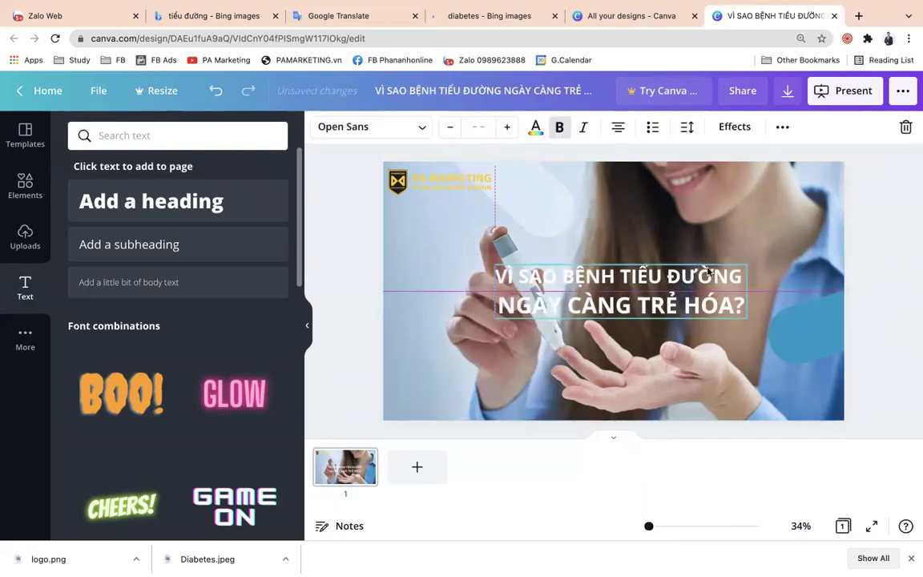
{"action": "left_click", "coordinate": [878, 233]}
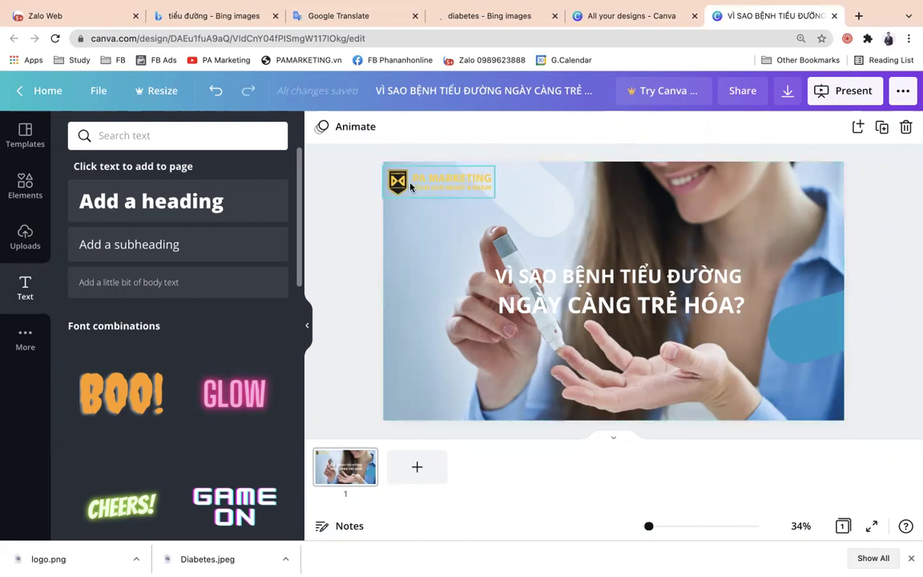
{"action": "left_click_drag", "start_coordinate": [400, 182], "coordinate": [401, 178]}
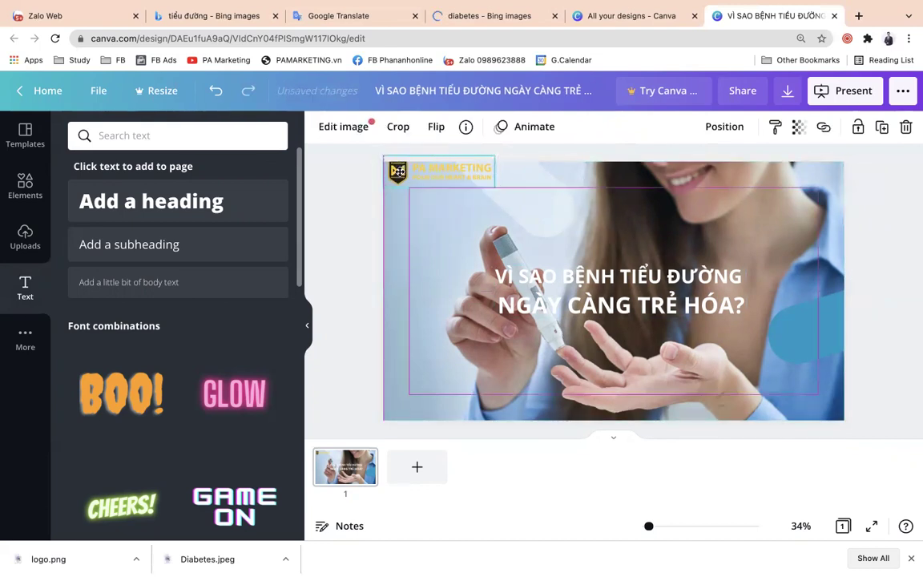
{"action": "left_click", "coordinate": [331, 187]}
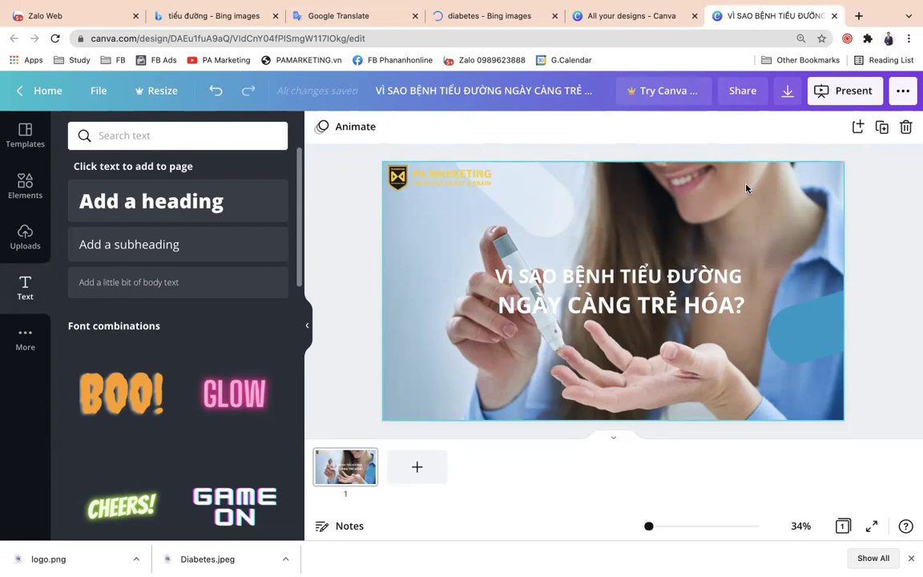
Switch to the mind map window showing the image and video post formats
{"action": "key", "text": "ctrl+Up"}
{"action": "left_click", "coordinate": [588, 72]}
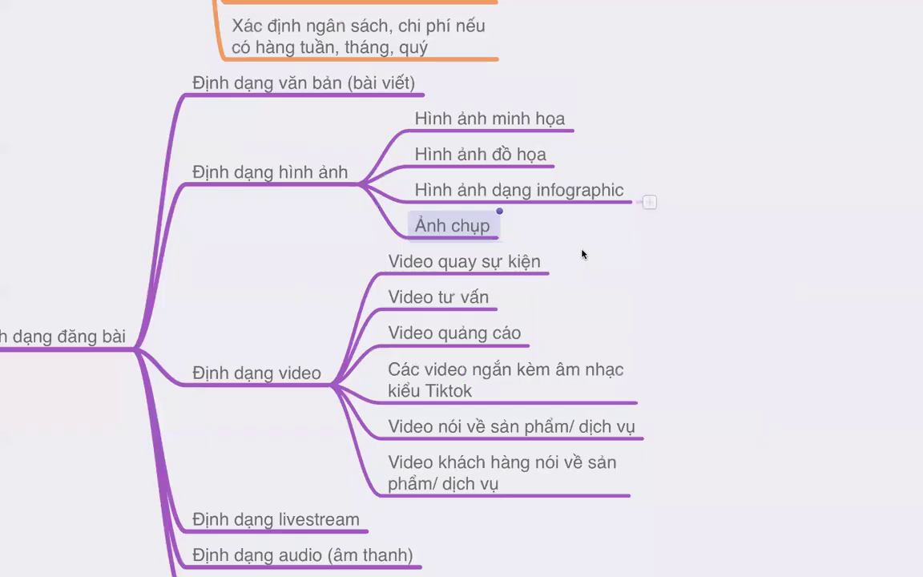
Add a subtopic named "Canva" under the "Định dạng hình ảnh" branch
{"action": "left_click", "coordinate": [313, 180]}
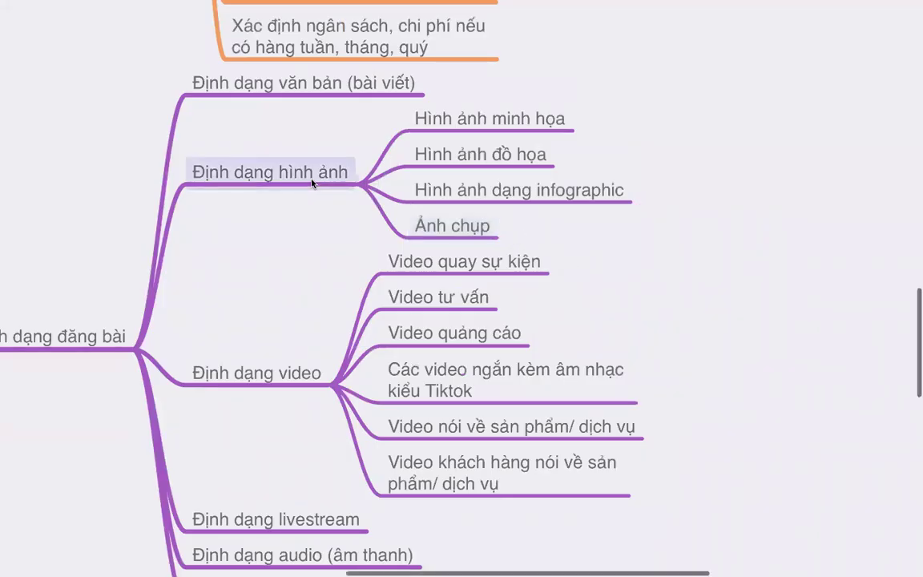
{"action": "scroll", "coordinate": [313, 183], "scroll_direction": "down", "scroll_amount": 1}
{"action": "key", "text": "Tab"}
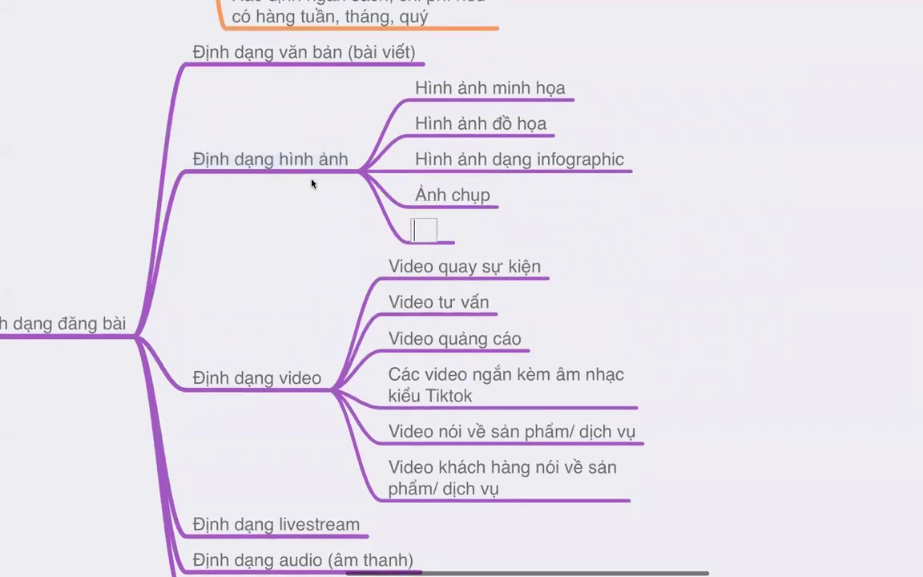
{"action": "type", "text": "Canva"}
{"action": "key", "text": "Return"}
Add another subtopic under "Định dạng hình ảnh" named "App chỉnh sửa ảnh khác"
{"action": "left_click", "coordinate": [284, 164]}
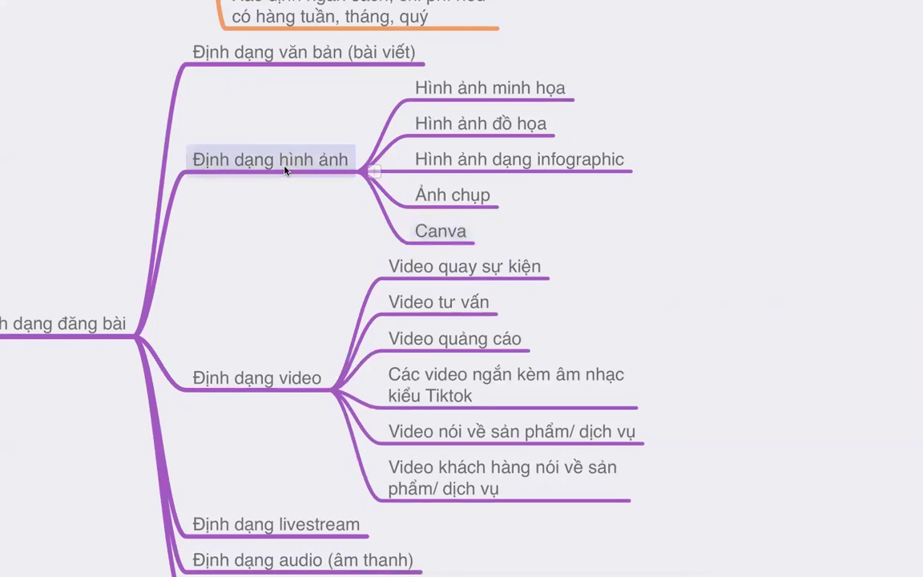
{"action": "key", "text": "Tab"}
{"action": "type", "text": "App chỉnh sau"}
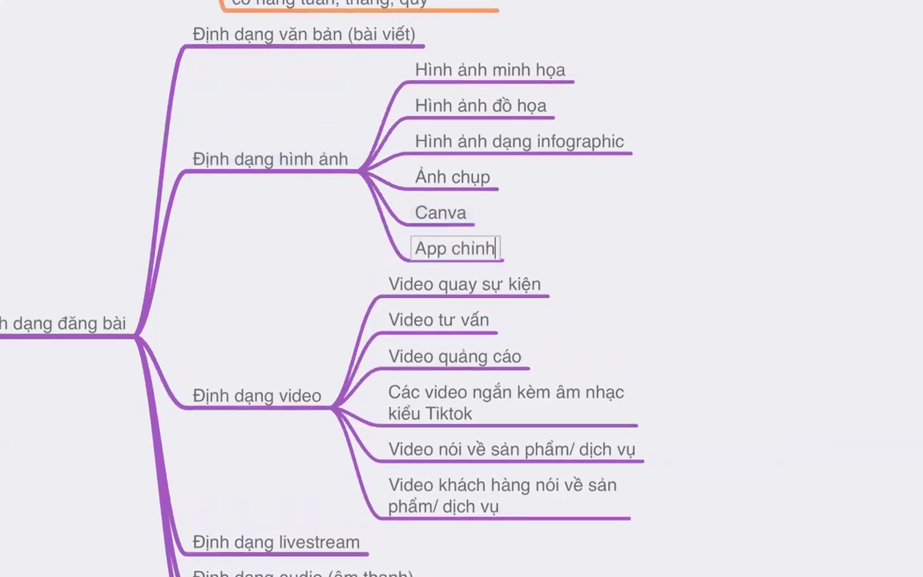
{"action": "key", "text": "BackSpace"}
{"action": "key", "text": "BackSpace"}
{"action": "type", "text": "ue"}
{"action": "key", "text": "BackSpace"}
{"action": "key", "text": "BackSpace"}
{"action": "type", "text": "ửa ảnh khác"}
{"action": "key", "text": "Return"}
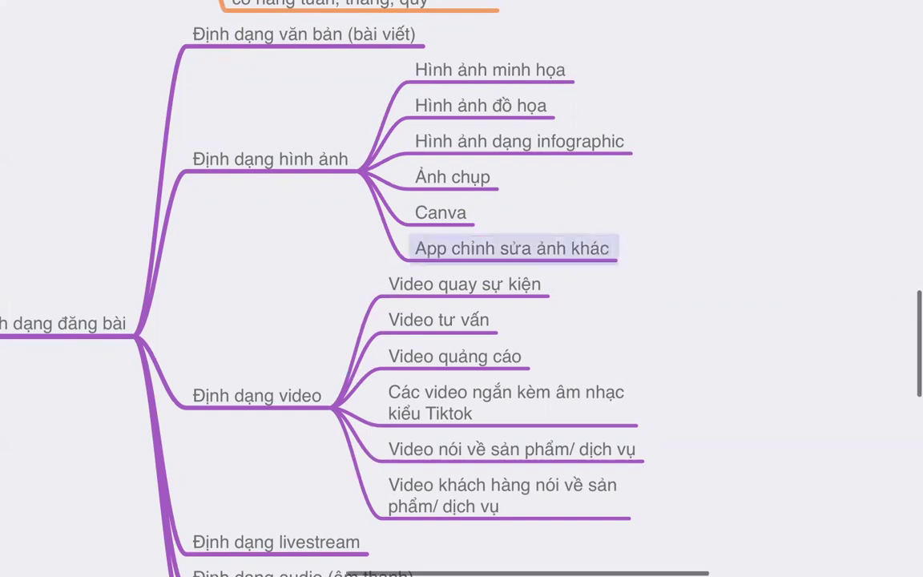
Add a "Photoshop, Lightroom" subtopic to the "Định dạng hình ảnh" branch
{"action": "left_click", "coordinate": [226, 161]}
{"action": "key", "text": "Tab"}
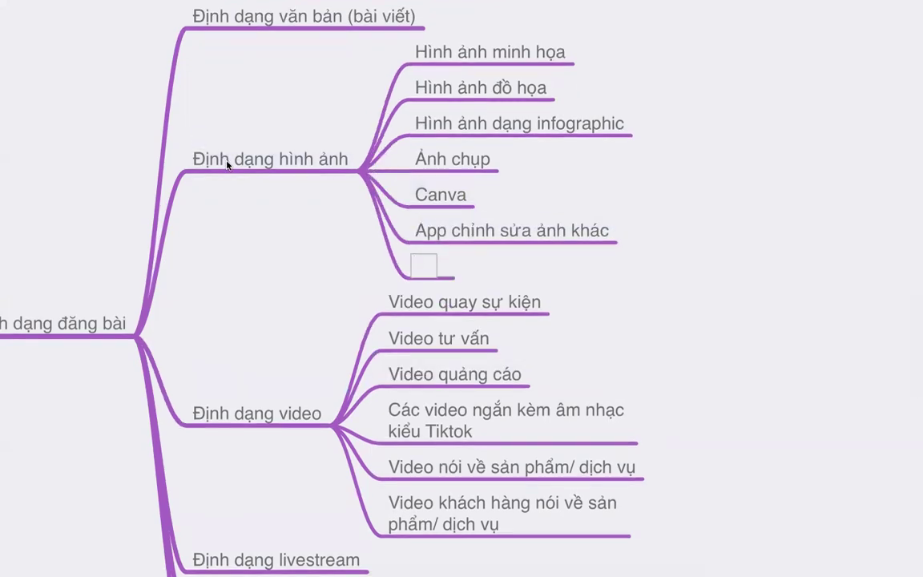
{"action": "type", "text": "Phot"}
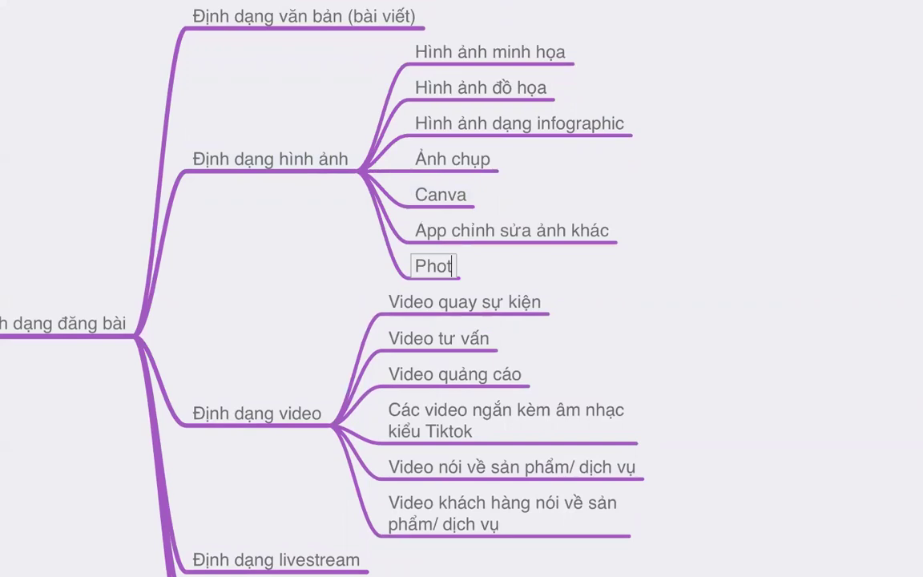
{"action": "type", "text": "oshop, Lightroom"}
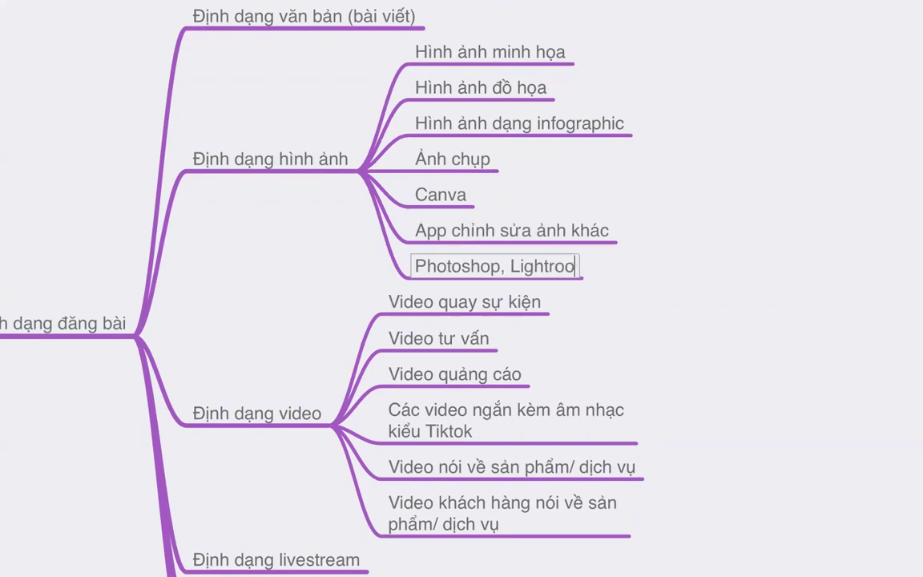
{"action": "key", "text": "Return"}
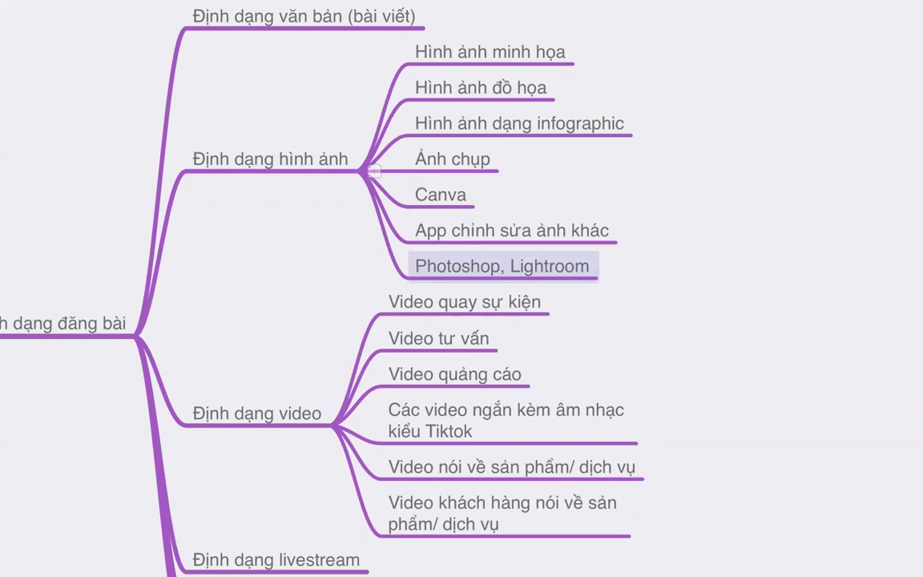
Add a subtopic "Mua phần cứng, mua phần mềm" under the budget topic "Xác định ngân sách, chi phí nếu có hàng tuần, tháng, quý"
{"action": "scroll", "coordinate": [267, 257], "scroll_direction": "down", "scroll_amount": 2}
{"action": "left_click", "coordinate": [241, 361]}
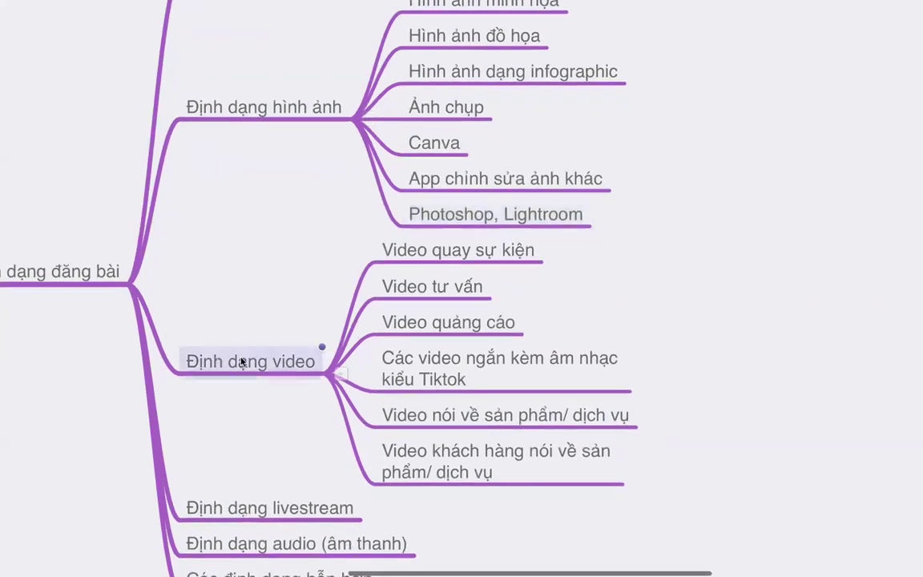
{"action": "scroll", "coordinate": [306, 369], "scroll_direction": "down", "scroll_amount": 3}
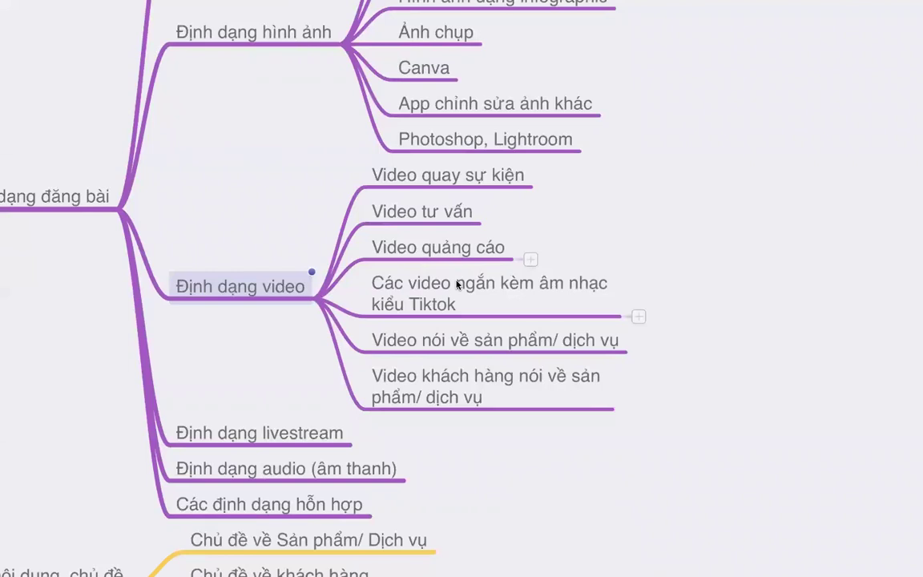
{"action": "scroll", "coordinate": [456, 284], "scroll_direction": "up", "scroll_amount": 20}
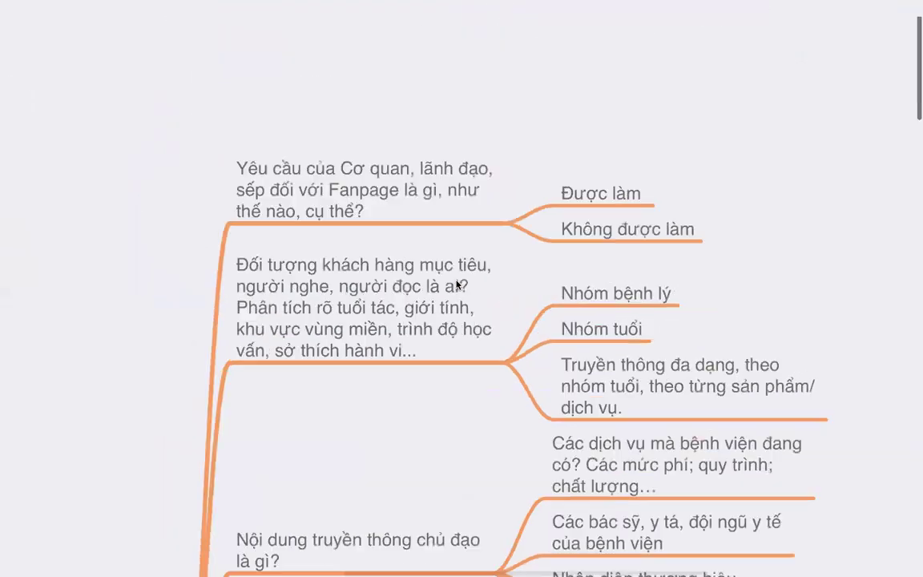
{"action": "scroll", "coordinate": [456, 284], "scroll_direction": "down", "scroll_amount": 10}
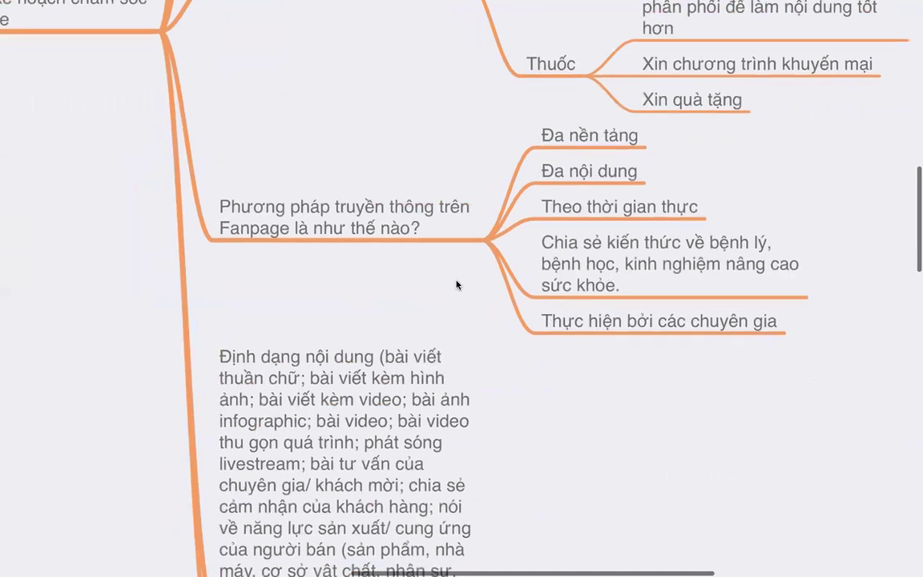
{"action": "scroll", "coordinate": [457, 285], "scroll_direction": "down", "scroll_amount": 5}
{"action": "left_click", "coordinate": [371, 262]}
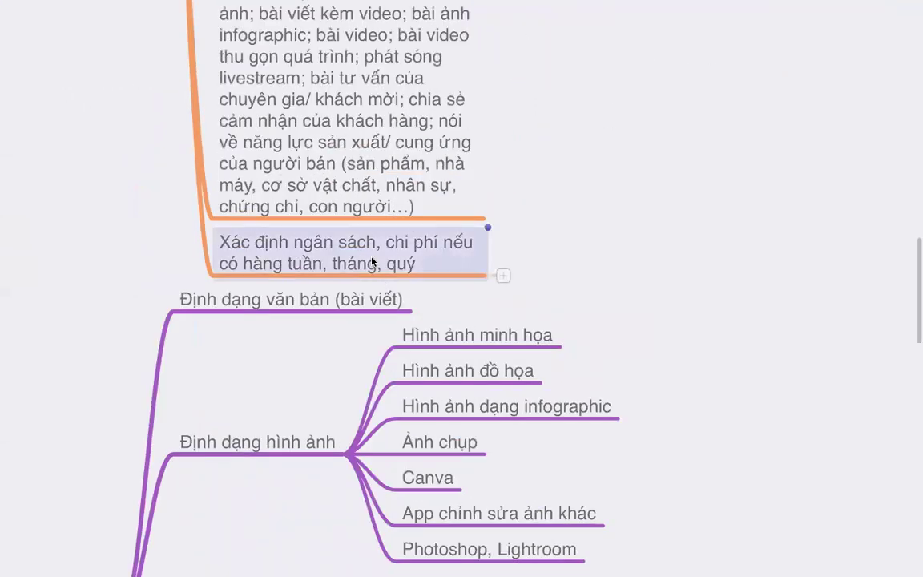
{"action": "key", "text": "Tab"}
{"action": "type", "text": "Mua phần cứng, "}
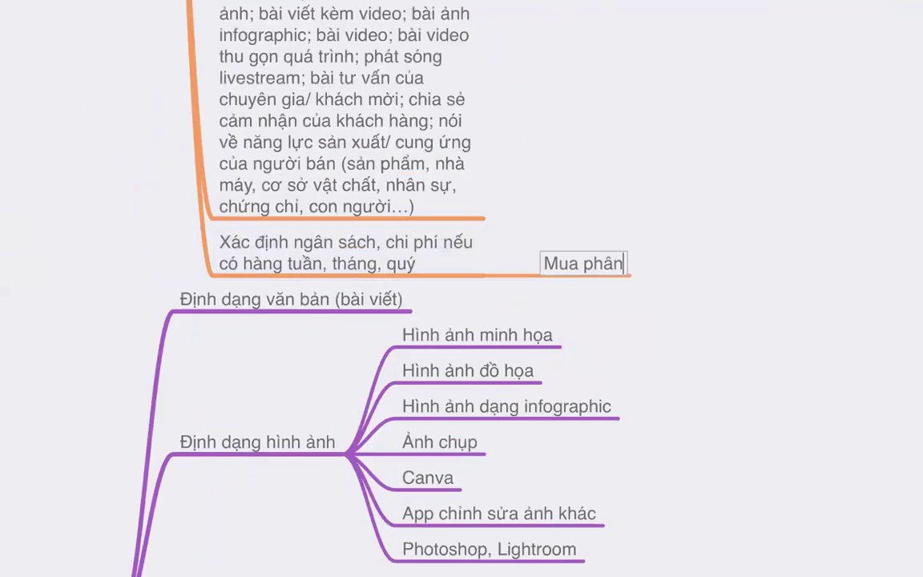
{"action": "type", "text": "mua phần mềm"}
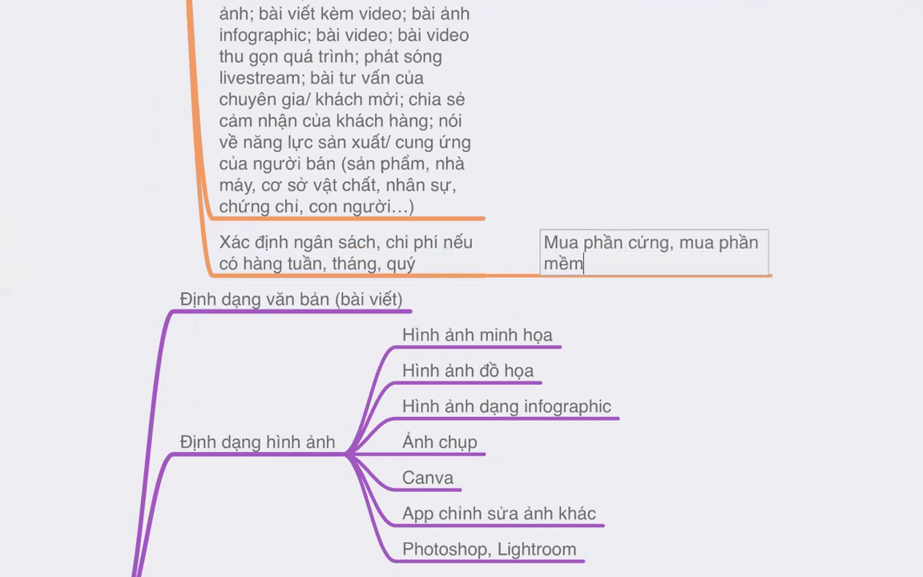
{"action": "key", "text": "Return"}
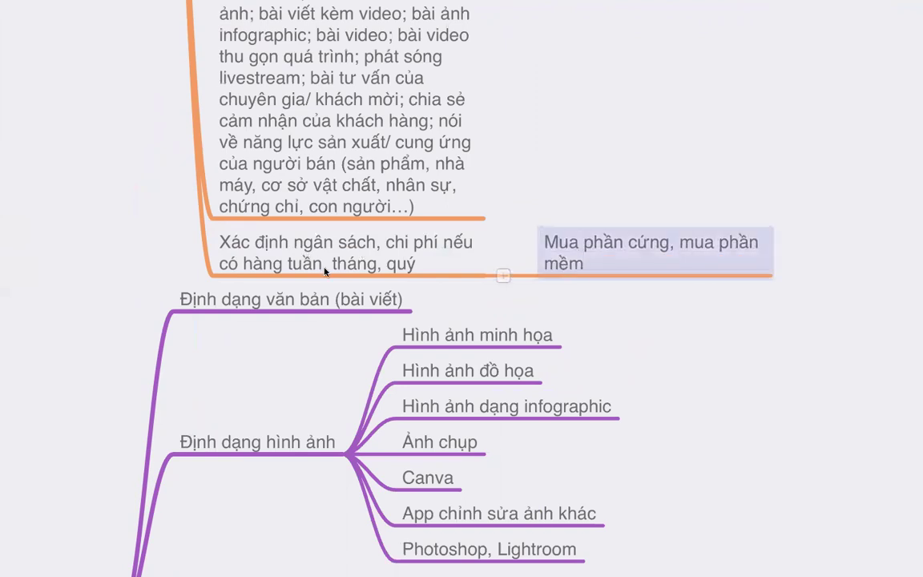
Switch to the Chrome window and open freepik.com in a new tab
{"action": "key", "text": "ctrl+Up"}
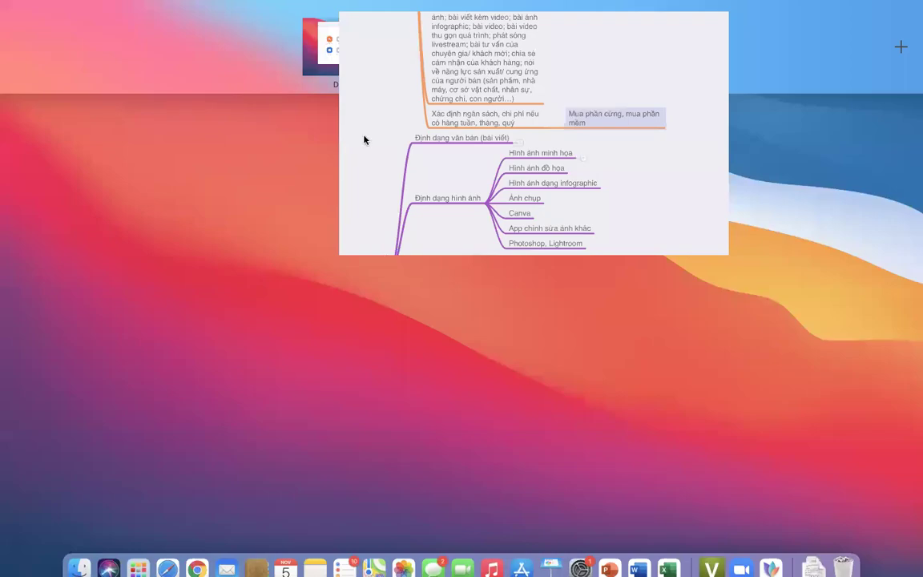
{"action": "left_click", "coordinate": [464, 58]}
{"action": "key", "text": "super+t"}
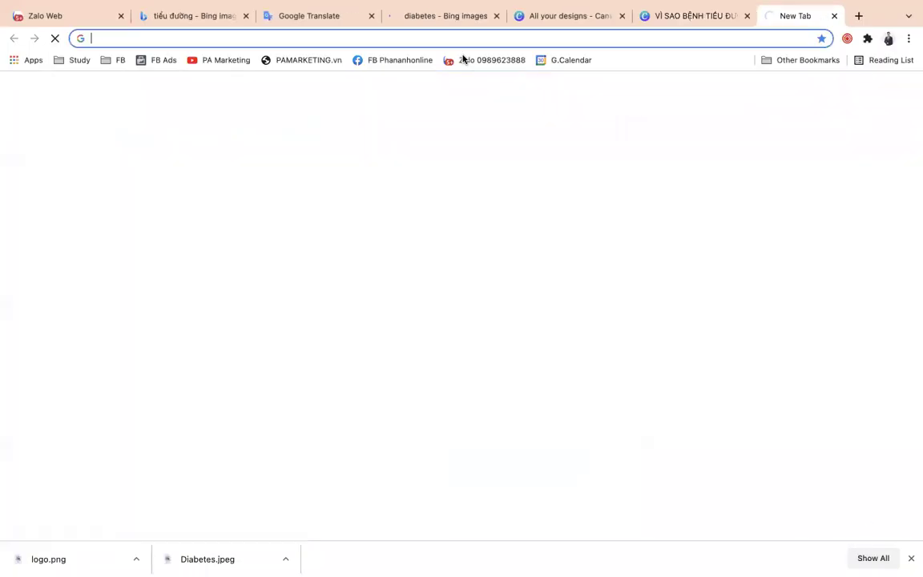
{"action": "type", "text": "freepik.com"}
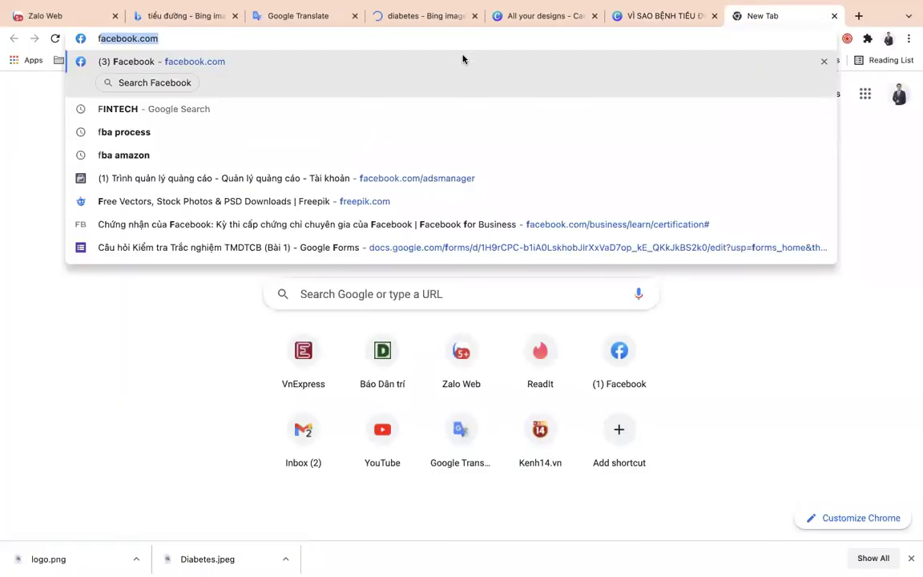
{"action": "key", "text": "Return"}
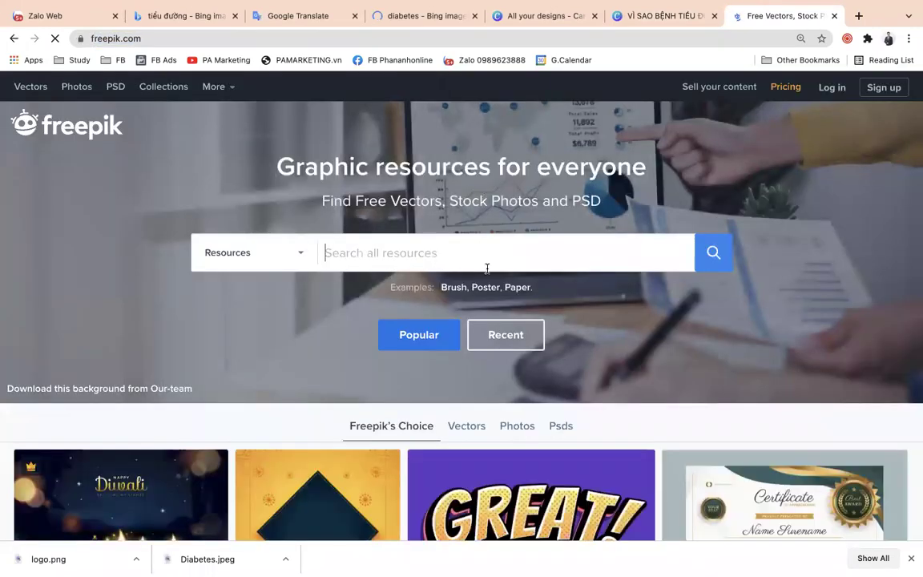
Search all Freepik resources for "diabet"
{"action": "scroll", "coordinate": [463, 260], "scroll_direction": "down", "scroll_amount": 4}
{"action": "scroll", "coordinate": [464, 262], "scroll_direction": "up", "scroll_amount": 4}
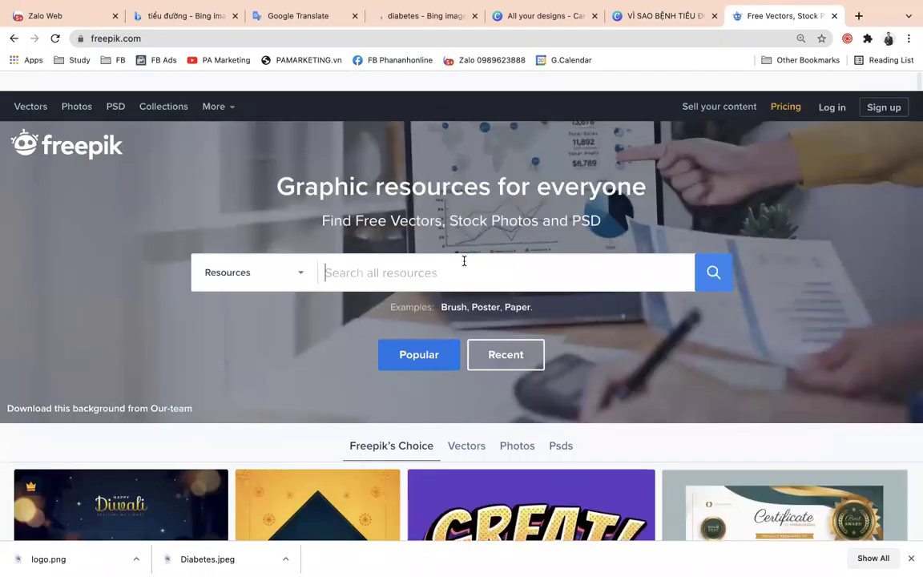
{"action": "left_click", "coordinate": [439, 255]}
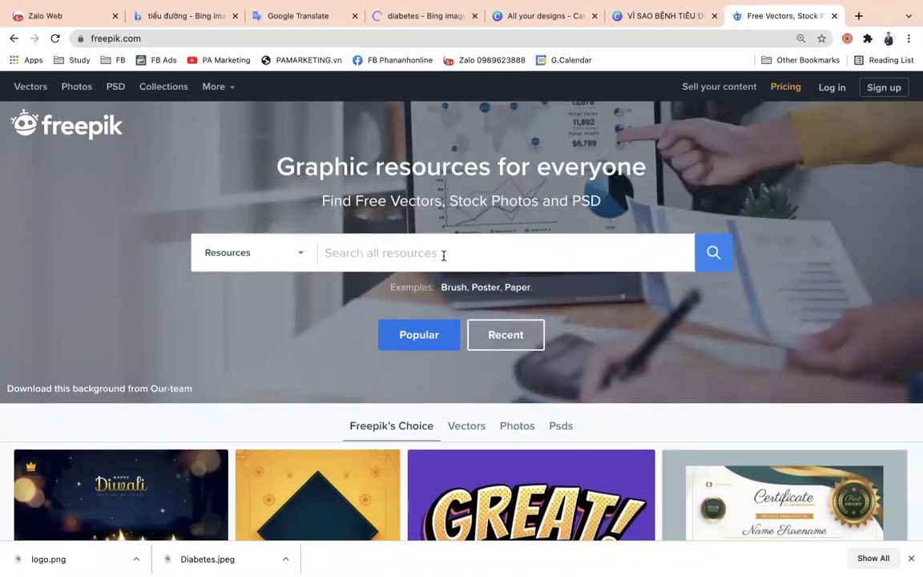
{"action": "type", "text": "diabet"}
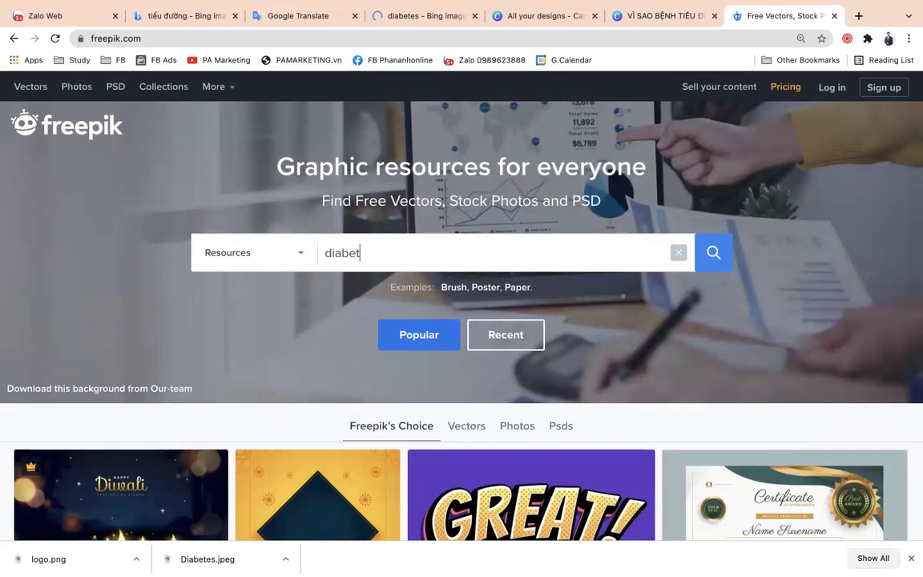
{"action": "key", "text": "Return"}
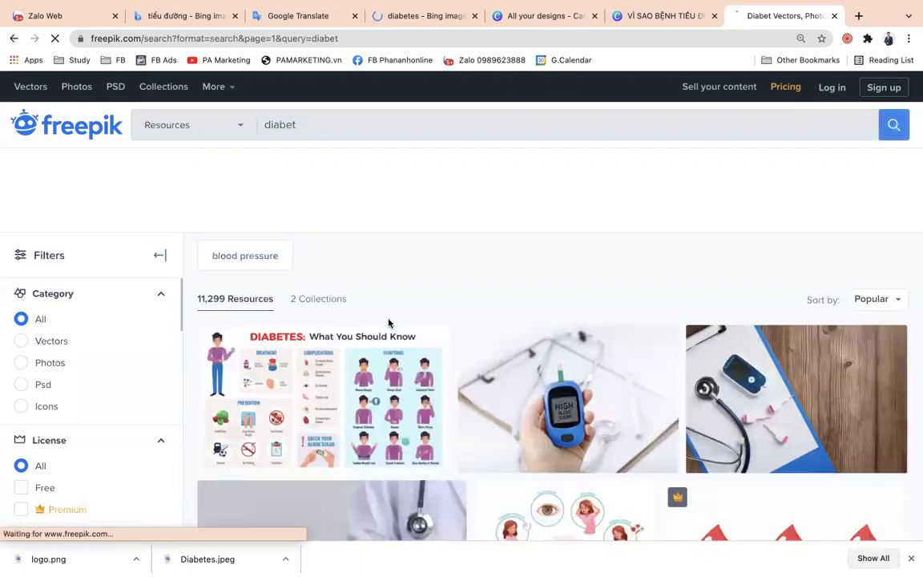
Look through the diabetes search results and preview the premium vector of three blood drops with glucose meters
{"action": "scroll", "coordinate": [390, 324], "scroll_direction": "down", "scroll_amount": 2}
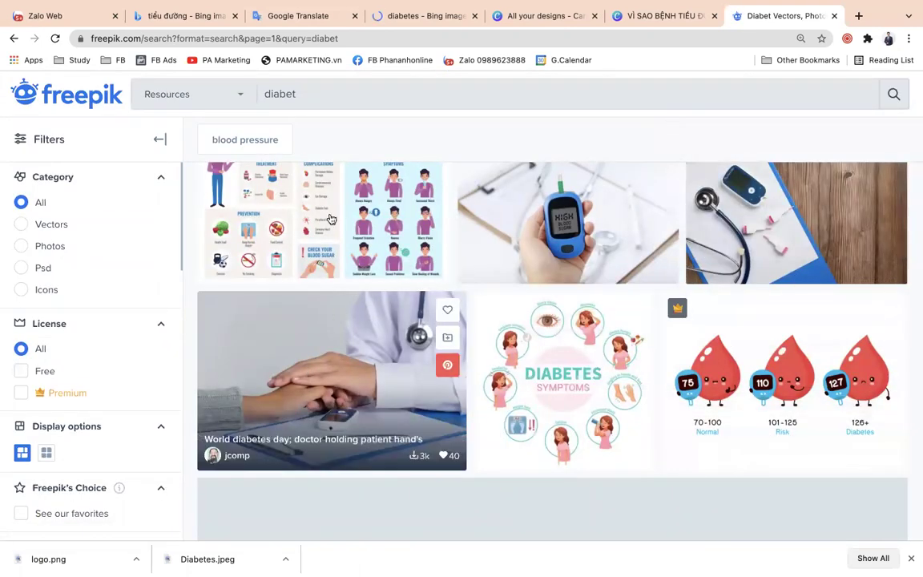
{"action": "scroll", "coordinate": [517, 332], "scroll_direction": "down", "scroll_amount": 4}
{"action": "scroll", "coordinate": [517, 333], "scroll_direction": "down", "scroll_amount": 4}
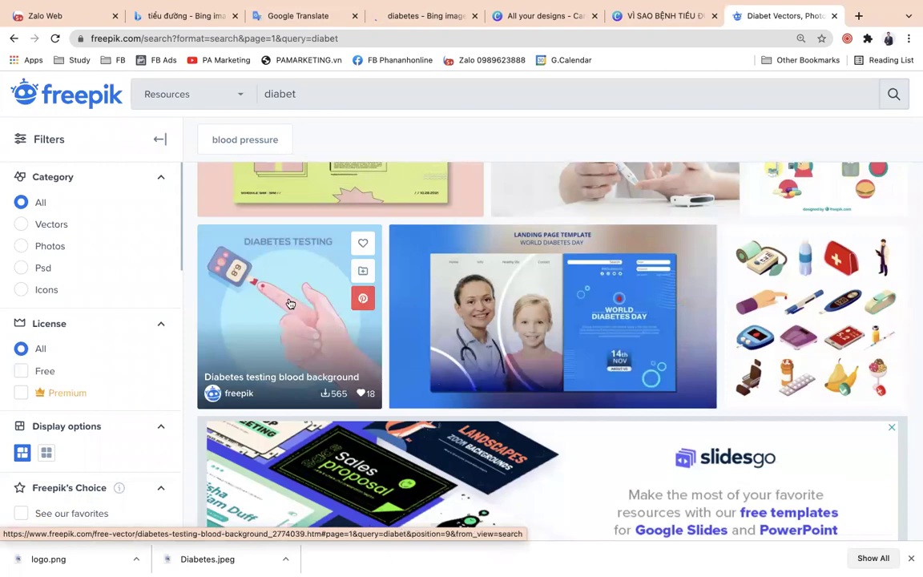
{"action": "scroll", "coordinate": [544, 355], "scroll_direction": "down", "scroll_amount": 1}
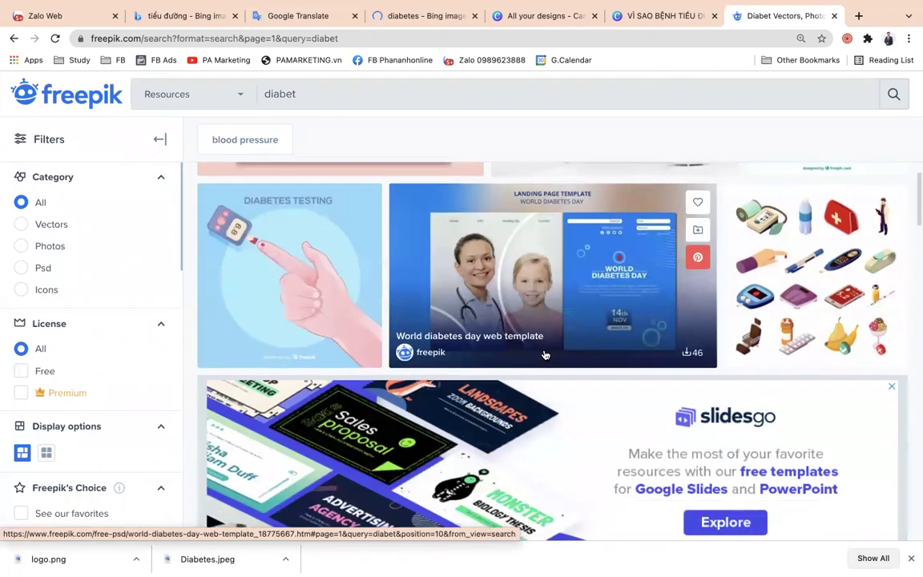
{"action": "scroll", "coordinate": [544, 355], "scroll_direction": "up", "scroll_amount": 10}
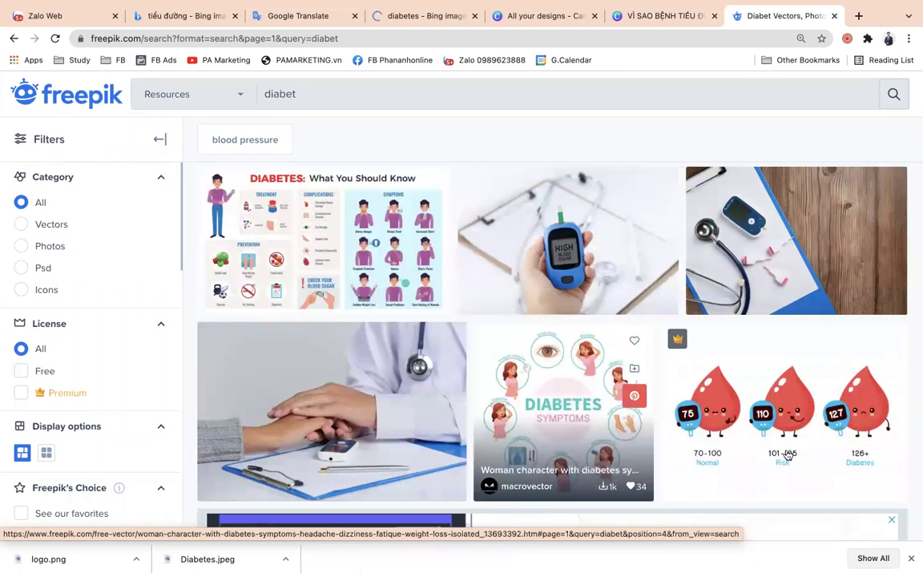
{"action": "left_click", "coordinate": [785, 389]}
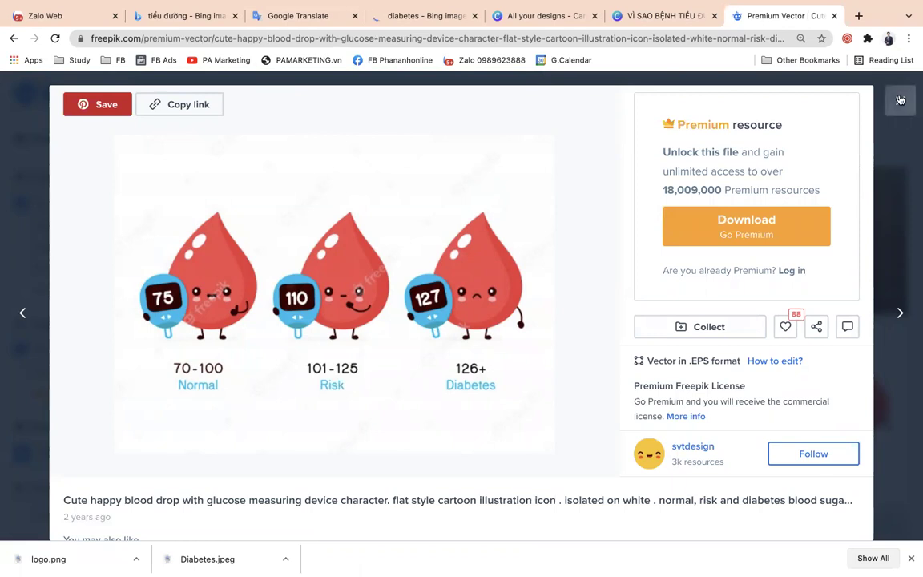
{"action": "left_click", "coordinate": [809, 80]}
Browse further down the results, preview the premium photo of hands holding a glucose meter on blue, and examine its related images
{"action": "scroll", "coordinate": [545, 396], "scroll_direction": "down", "scroll_amount": 10}
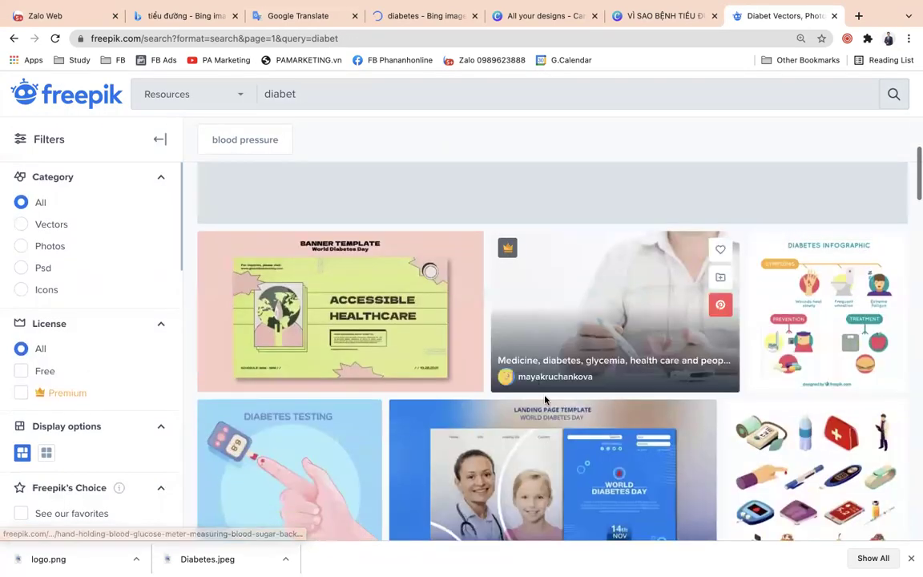
{"action": "scroll", "coordinate": [545, 400], "scroll_direction": "down", "scroll_amount": 4}
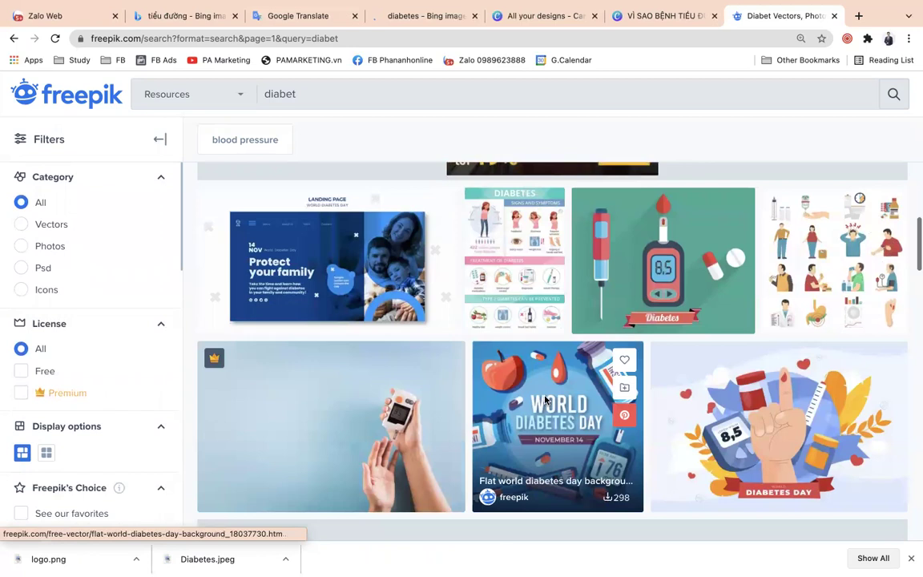
{"action": "scroll", "coordinate": [545, 398], "scroll_direction": "down", "scroll_amount": 2}
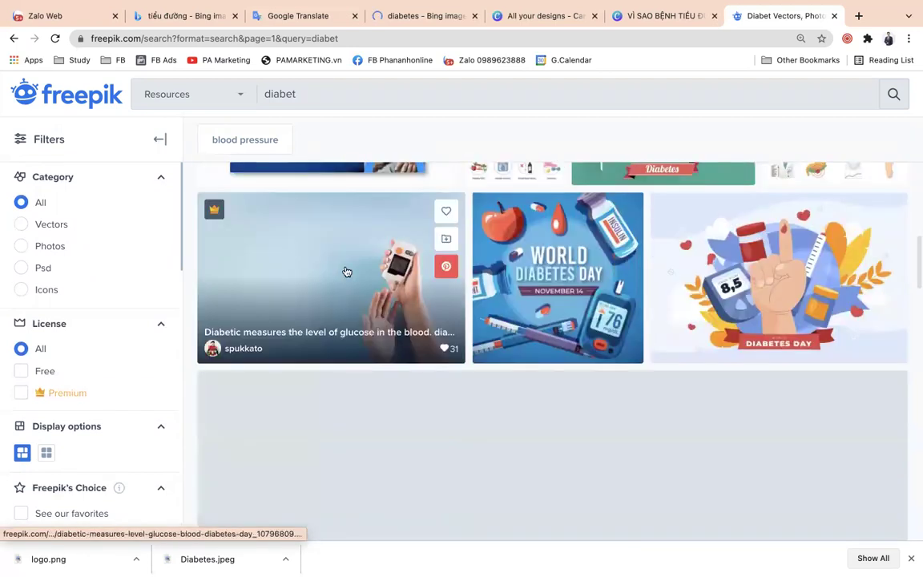
{"action": "left_click", "coordinate": [346, 271]}
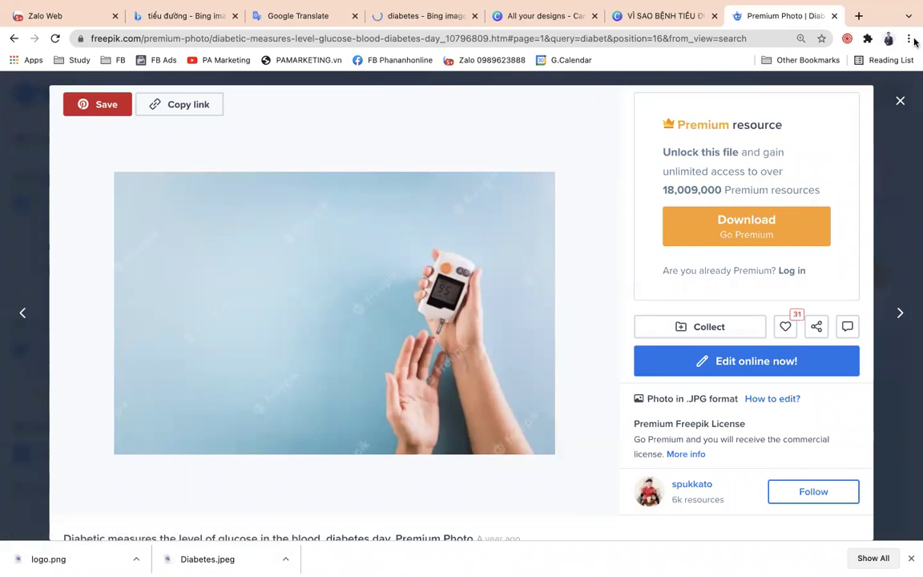
{"action": "scroll", "coordinate": [542, 311], "scroll_direction": "down", "scroll_amount": 5}
{"action": "scroll", "coordinate": [497, 309], "scroll_direction": "down", "scroll_amount": 1}
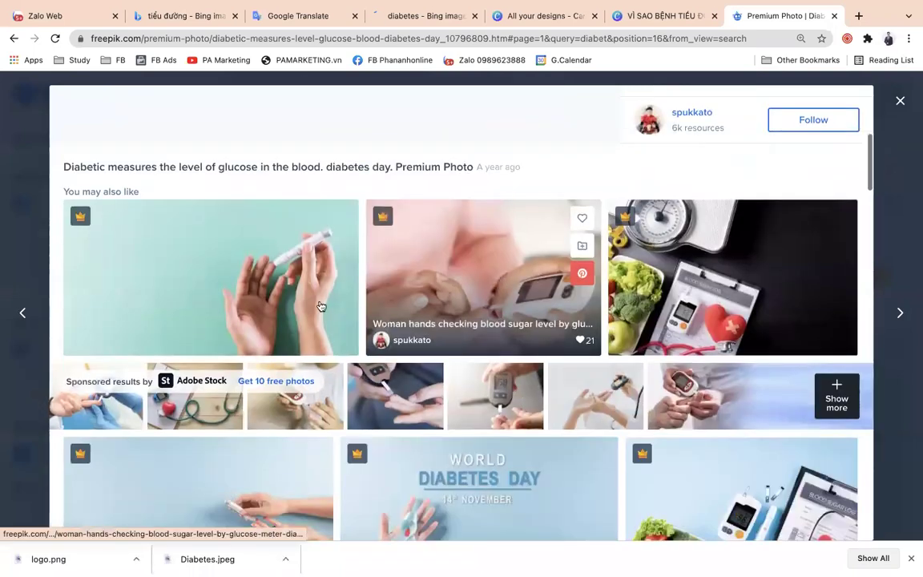
Preview the related premium photo of hands with a lancet pen on green, close it, and browse the diabetes search results
{"action": "left_click", "coordinate": [269, 280]}
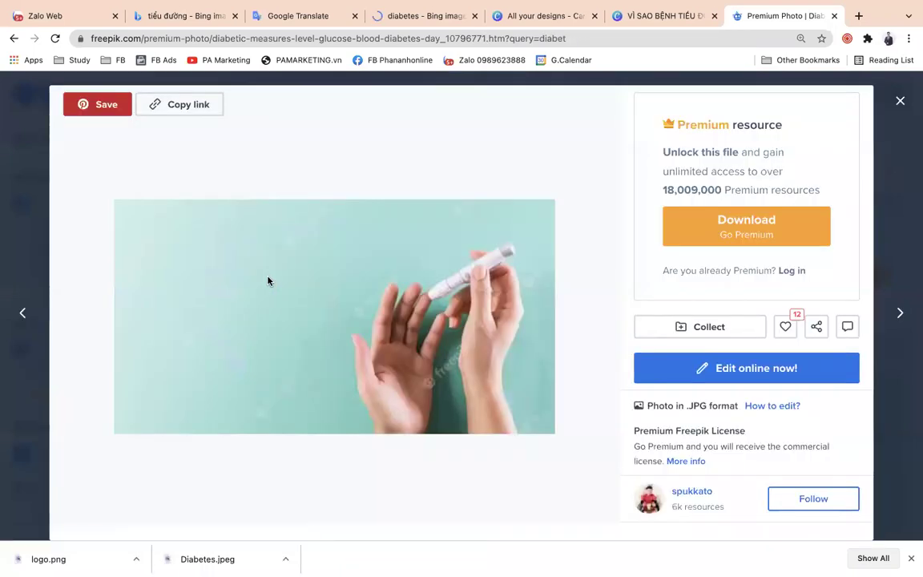
{"action": "scroll", "coordinate": [854, 207], "scroll_direction": "down", "scroll_amount": 1}
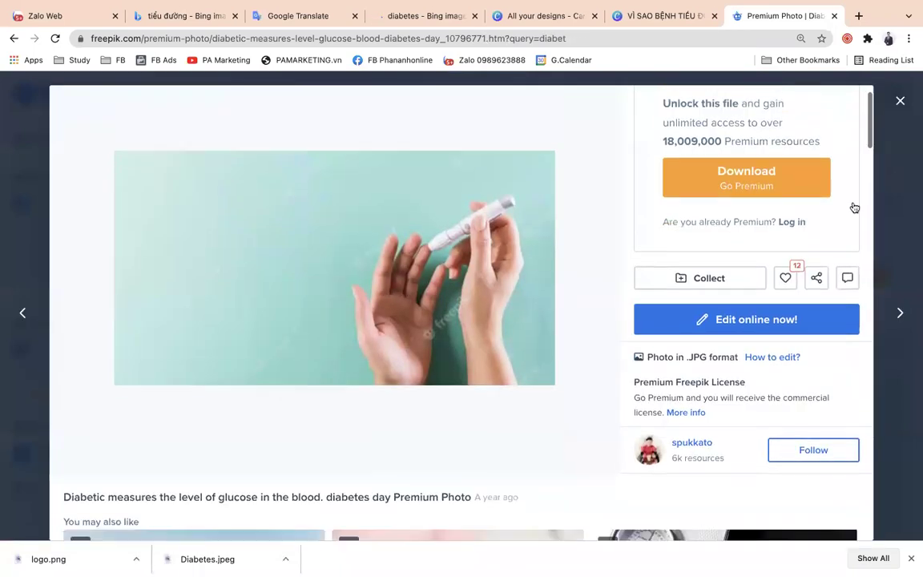
{"action": "left_click", "coordinate": [900, 100]}
{"action": "scroll", "coordinate": [528, 350], "scroll_direction": "down", "scroll_amount": 3}
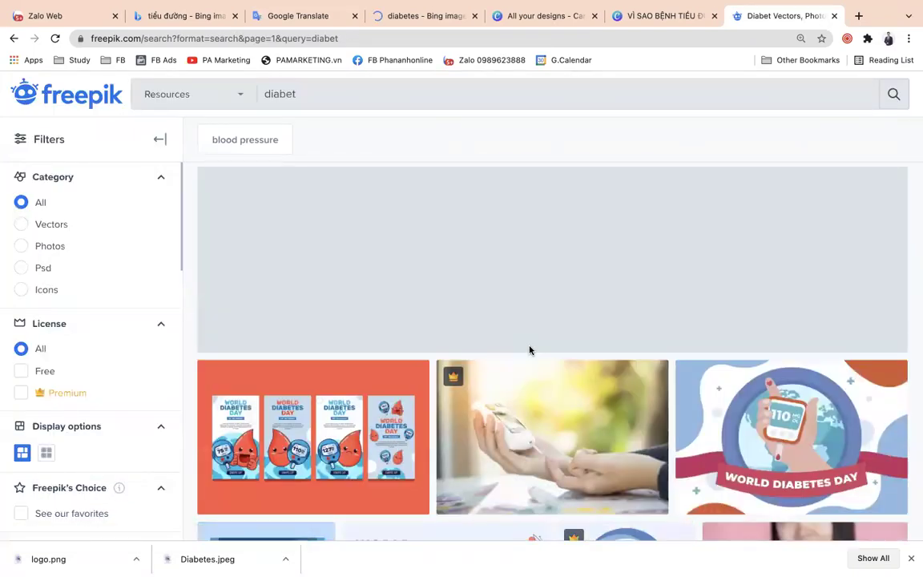
{"action": "scroll", "coordinate": [529, 350], "scroll_direction": "down", "scroll_amount": 2}
{"action": "scroll", "coordinate": [529, 351], "scroll_direction": "down", "scroll_amount": 2}
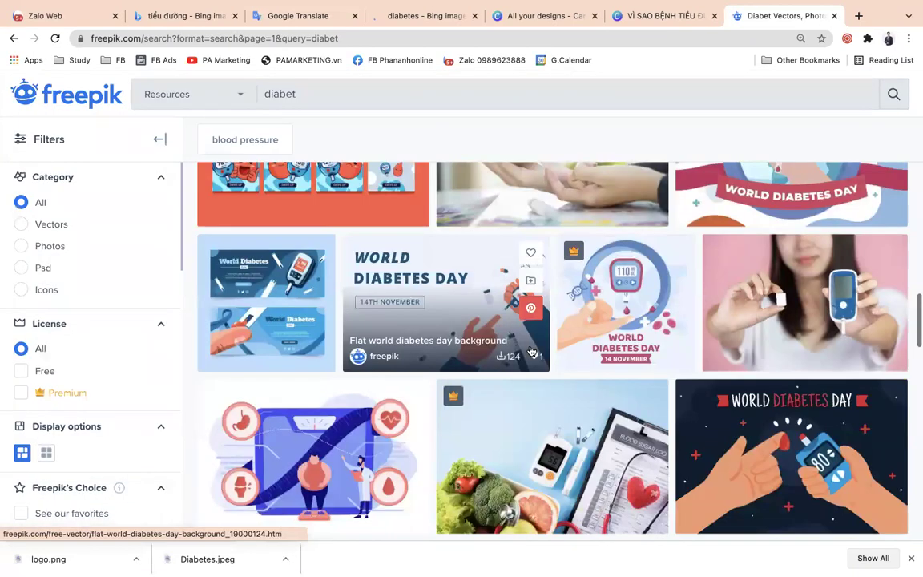
{"action": "scroll", "coordinate": [531, 350], "scroll_direction": "up", "scroll_amount": 1}
{"action": "scroll", "coordinate": [530, 350], "scroll_direction": "up", "scroll_amount": 1}
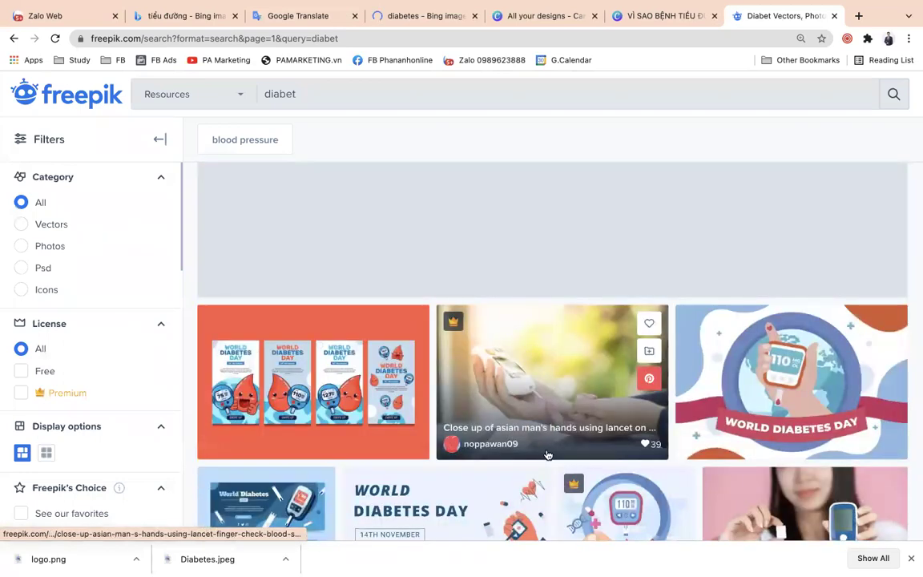
Switch to the mind map and add the subtopic "Bác sỹ thăm khám bệnh nhân" under "Ảnh chụp"
{"action": "key", "text": "super+Tab"}
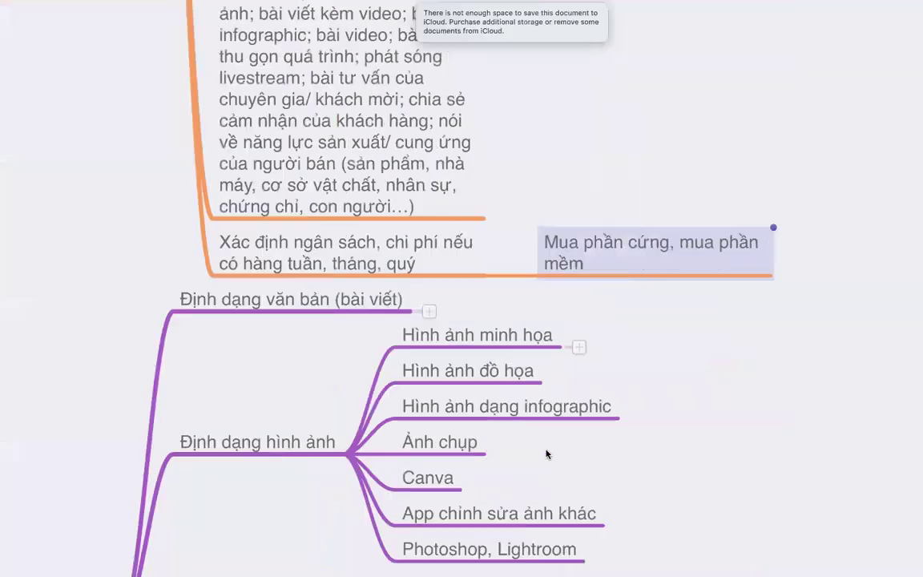
{"action": "scroll", "coordinate": [566, 327], "scroll_direction": "down", "scroll_amount": 3}
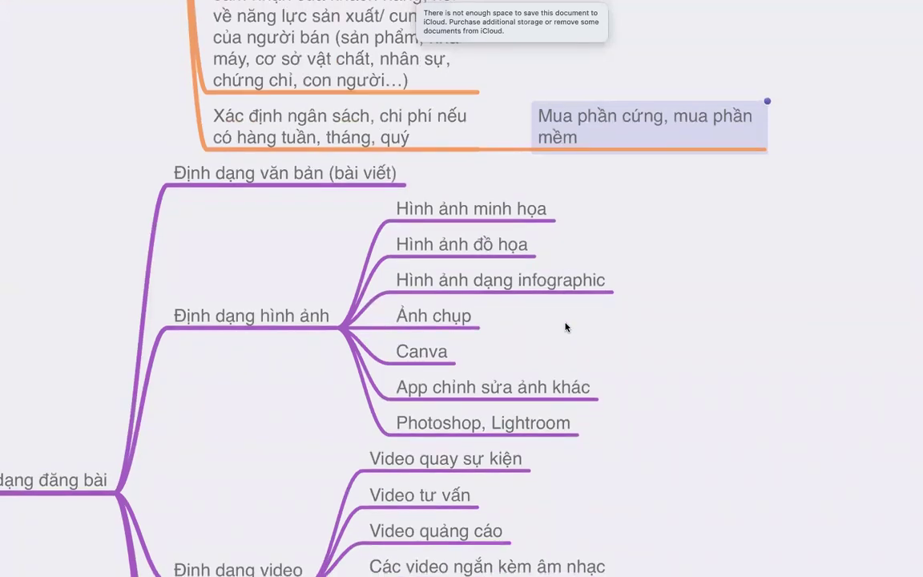
{"action": "scroll", "coordinate": [566, 327], "scroll_direction": "down", "scroll_amount": 1}
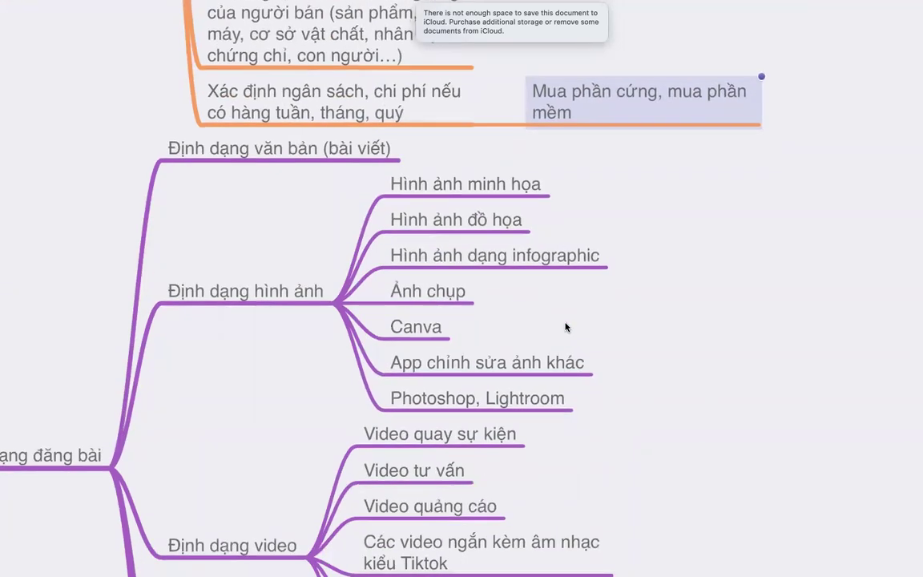
{"action": "scroll", "coordinate": [566, 327], "scroll_direction": "down", "scroll_amount": 1}
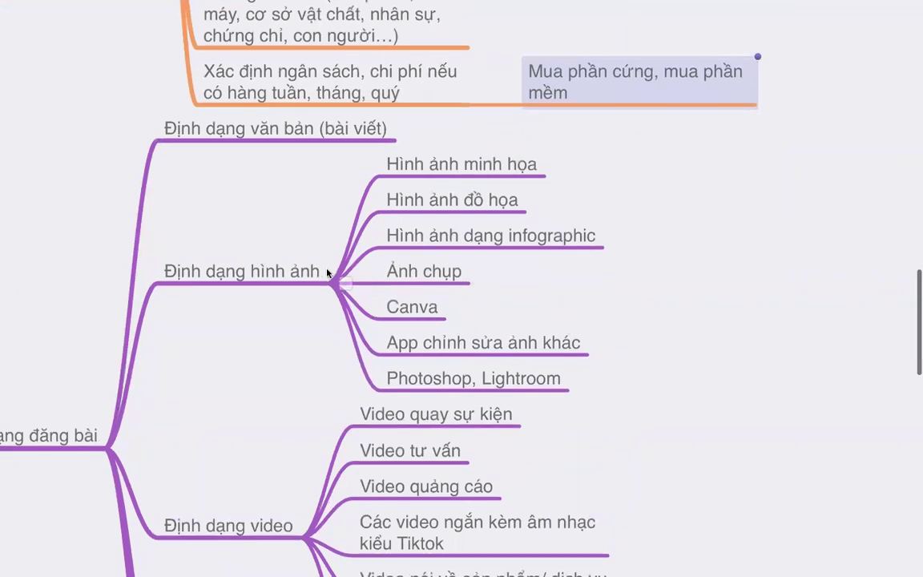
{"action": "left_click", "coordinate": [282, 274]}
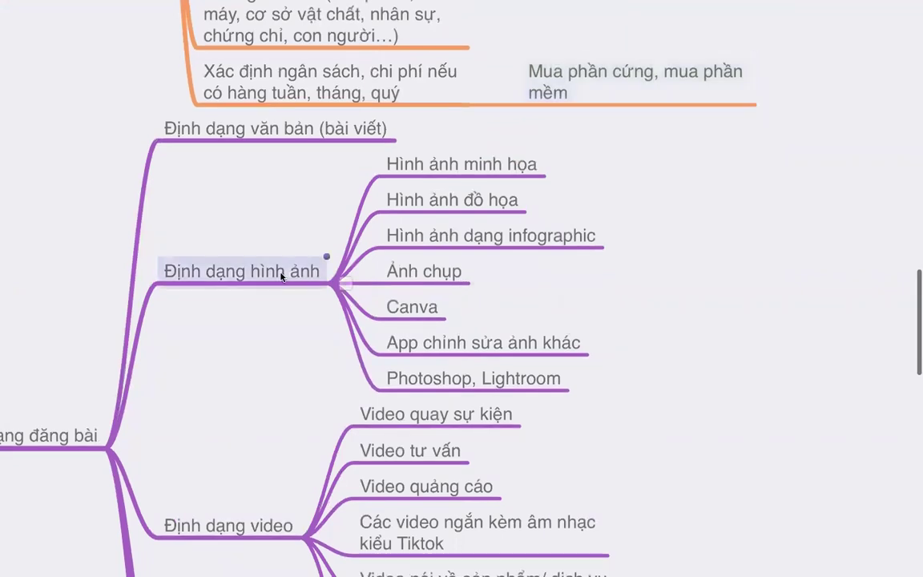
{"action": "left_click", "coordinate": [439, 273]}
{"action": "key", "text": "Tab"}
{"action": "type", "text": "Bác s"}
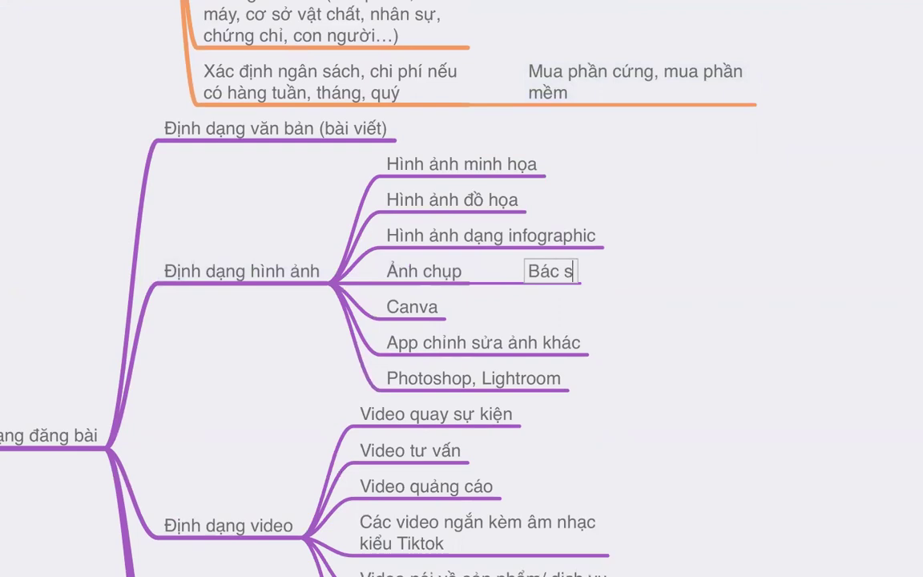
{"action": "type", "text": "ỹ thăm khám bệnh n"}
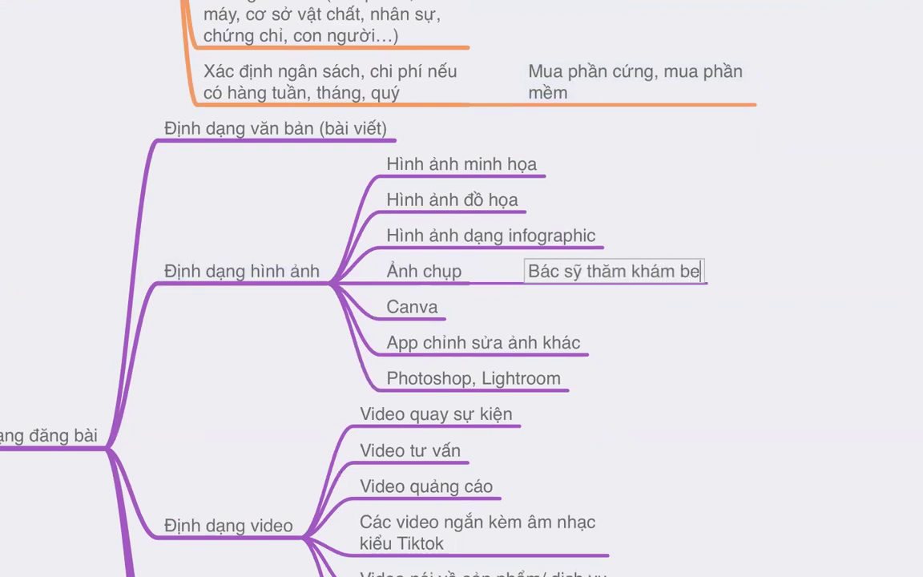
{"action": "type", "text": "hân"}
{"action": "key", "text": "Return"}
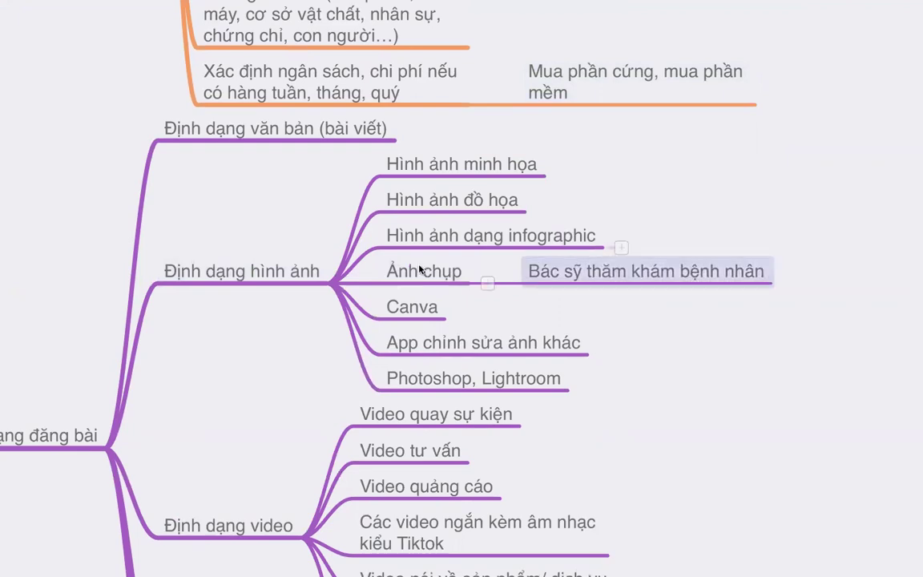
Add "Quá trình điều trị bệnh nhân" as a second subtopic of "Ảnh chụp"
{"action": "key", "text": "Return"}
{"action": "type", "text": "Quá"}
{"action": "key", "text": "BackSpace"}
{"action": "type", "text": "ình điều trị bệnh nhân"}
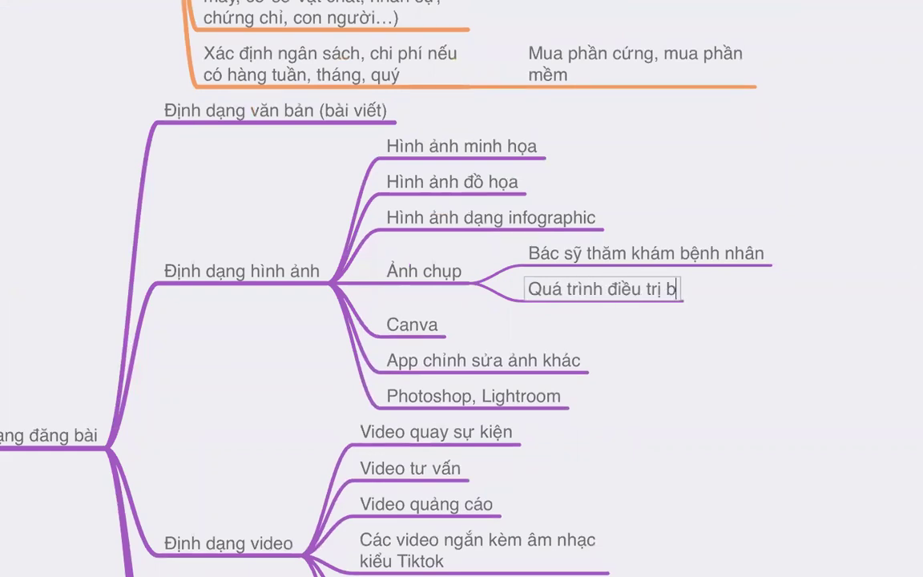
{"action": "key", "text": "Return"}
Add "Nụ cười của bệnh nhân" as a third subtopic of "Ảnh chụp"
{"action": "left_click", "coordinate": [424, 271]}
{"action": "key", "text": "Tab"}
{"action": "type", "text": "Nụ cười cuủa "}
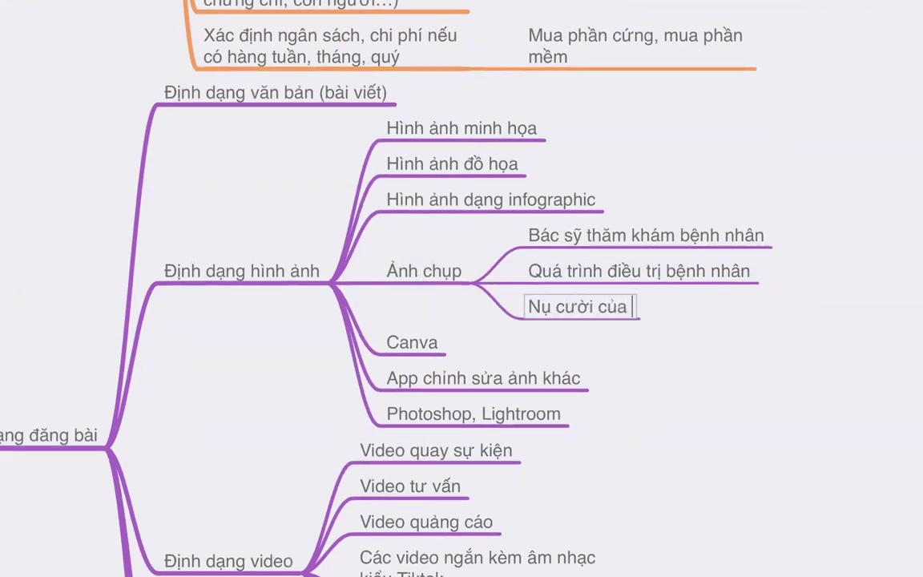
{"action": "type", "text": "bệnh nhân"}
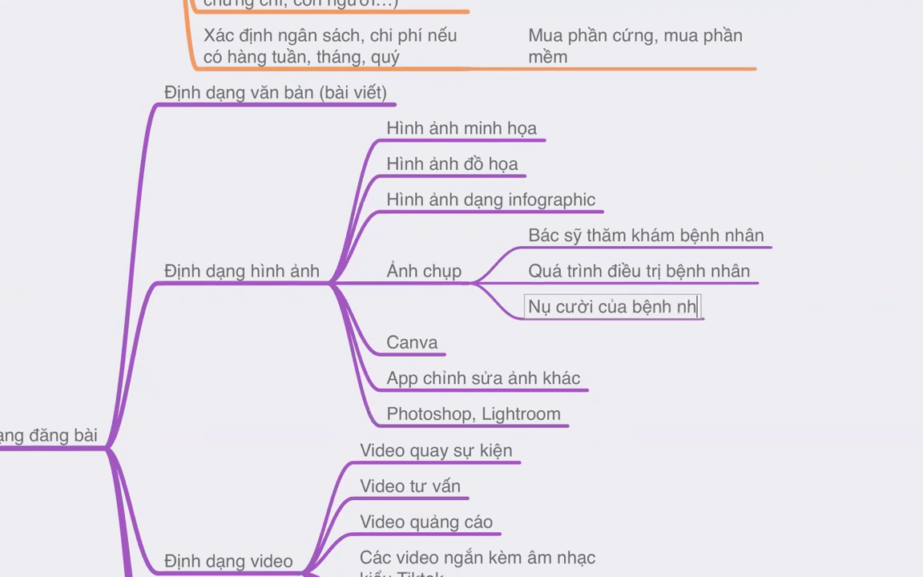
{"action": "key", "text": "Return"}
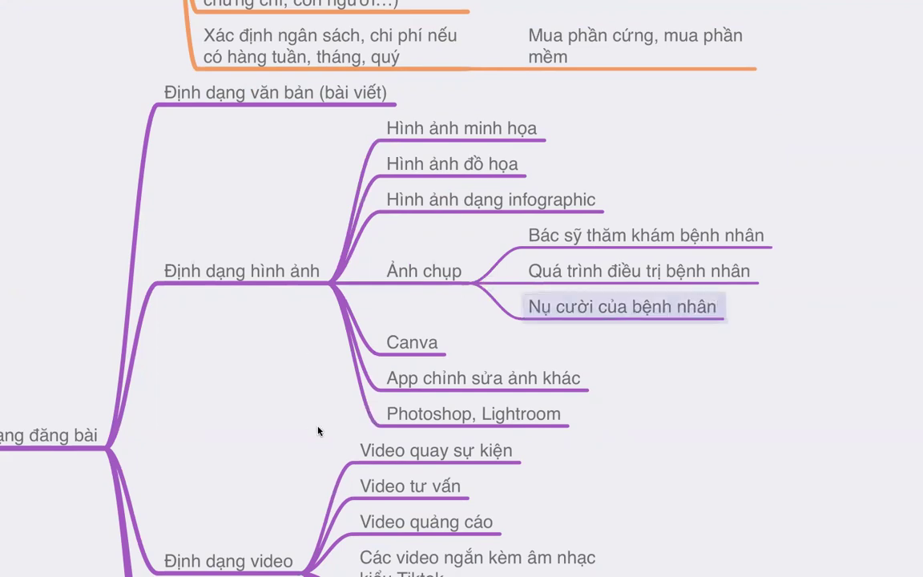
Go through the video format subtopics and add "Video chuyên môn" under "Định dạng video"
{"action": "scroll", "coordinate": [319, 431], "scroll_direction": "down", "scroll_amount": 3}
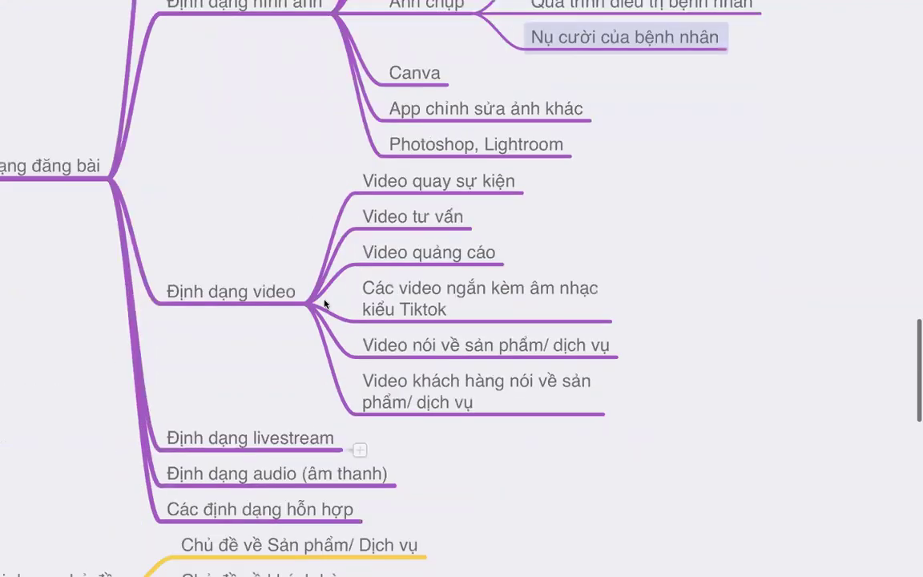
{"action": "left_click", "coordinate": [460, 189]}
{"action": "left_click", "coordinate": [440, 221]}
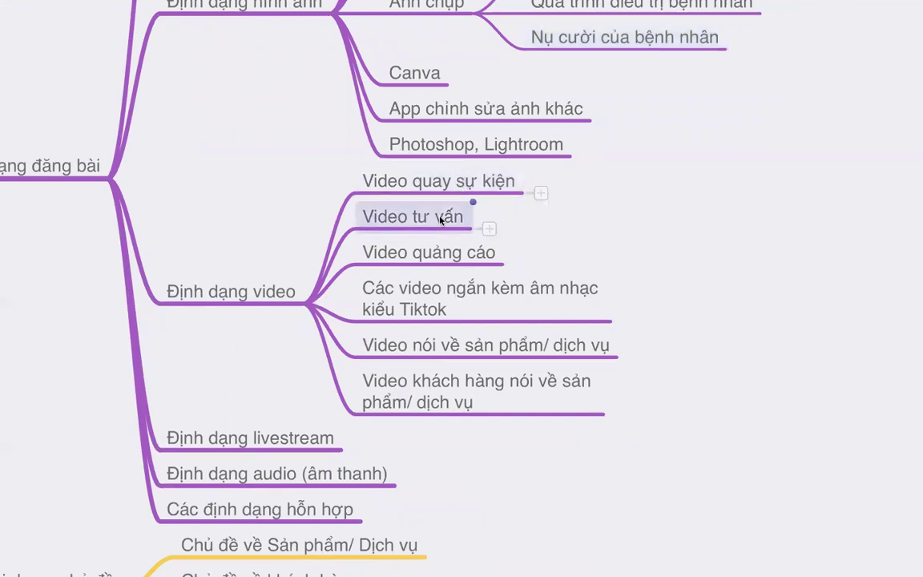
{"action": "left_click", "coordinate": [446, 256]}
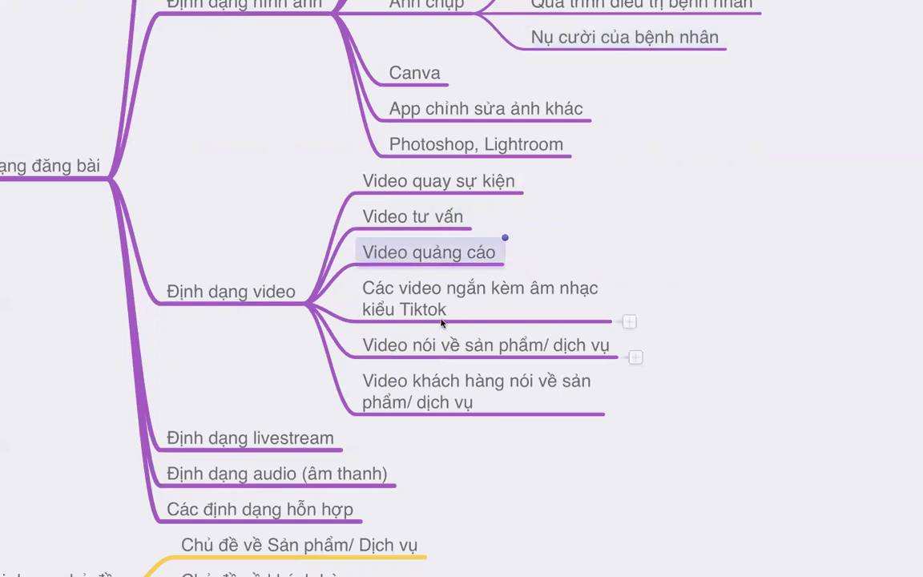
{"action": "left_click", "coordinate": [442, 346]}
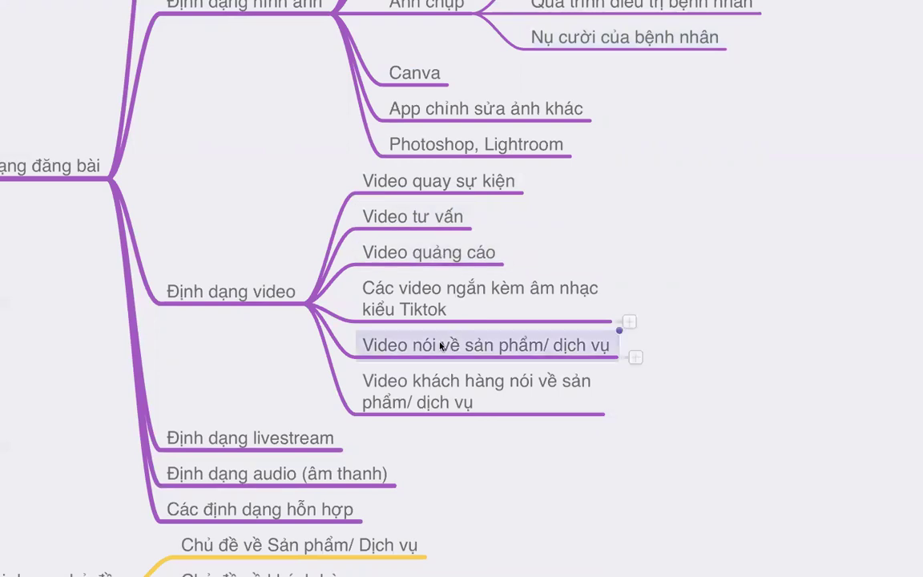
{"action": "left_click", "coordinate": [452, 397]}
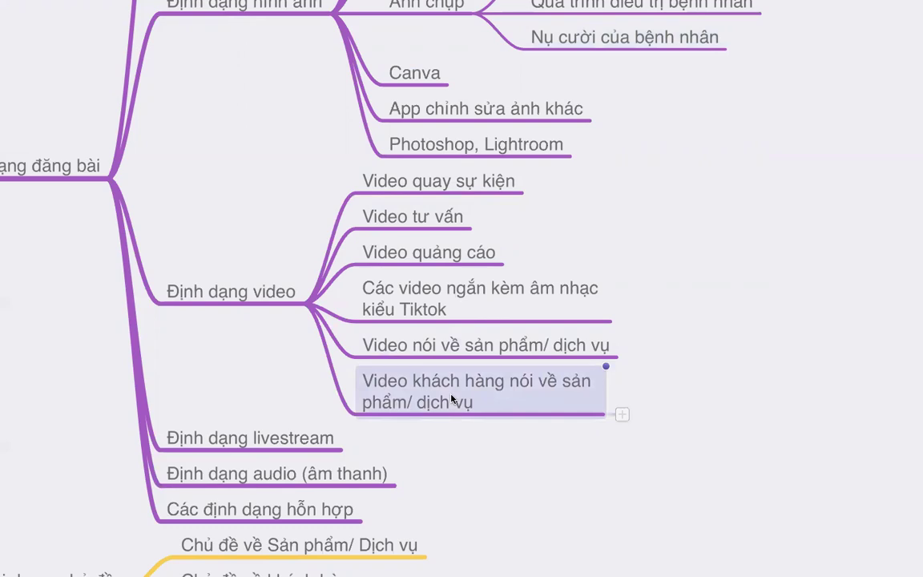
{"action": "left_click", "coordinate": [256, 298]}
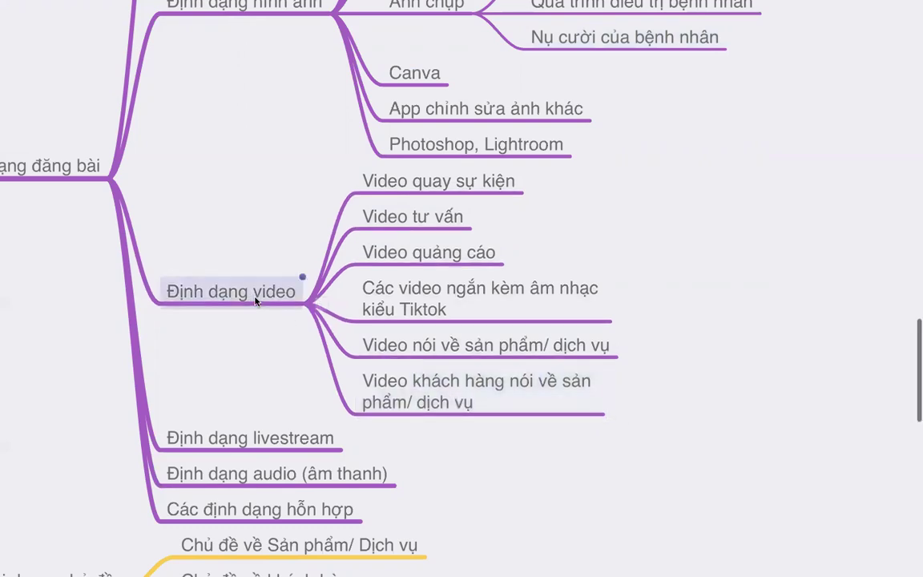
{"action": "key", "text": "Tab"}
{"action": "type", "text": "Vid"}
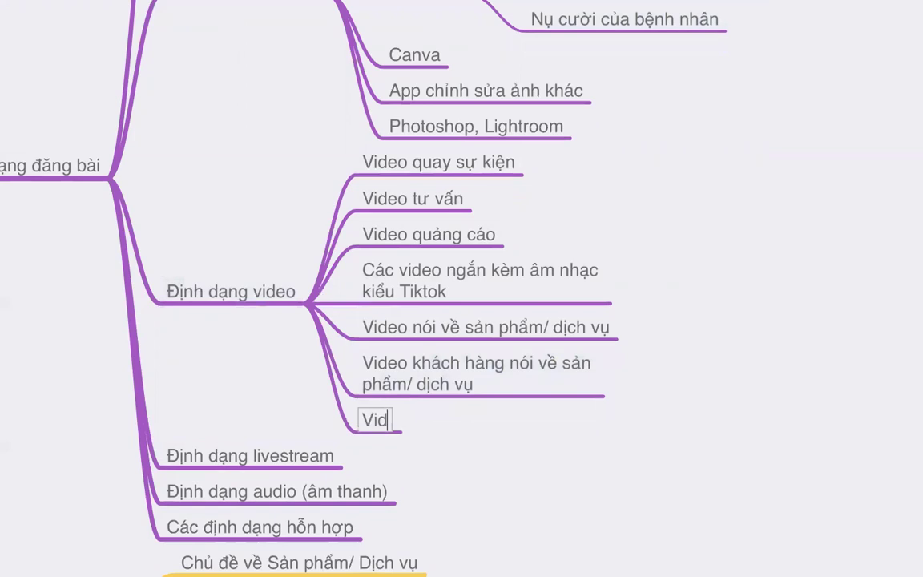
{"action": "type", "text": "eo chuyênmo"}
{"action": "key", "text": "BackSpace"}
{"action": "key", "text": "BackSpace"}
{"action": "type", "text": "môn"}
{"action": "key", "text": "Return"}
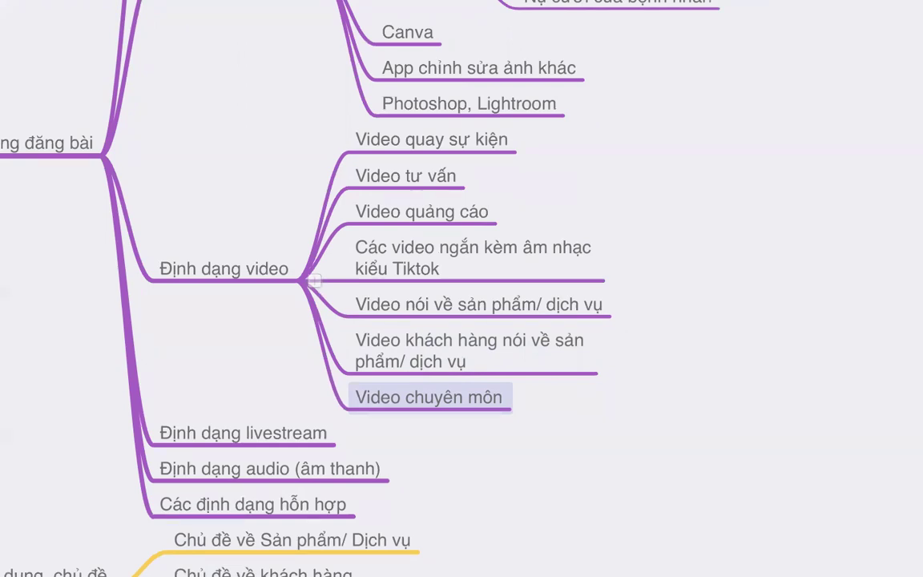
Add the subtopic "Phát livestream" under "Định dạng livestream"
{"action": "scroll", "coordinate": [617, 353], "scroll_direction": "down", "scroll_amount": 3}
{"action": "scroll", "coordinate": [617, 352], "scroll_direction": "left", "scroll_amount": 2}
{"action": "scroll", "coordinate": [625, 346], "scroll_direction": "down", "scroll_amount": 1}
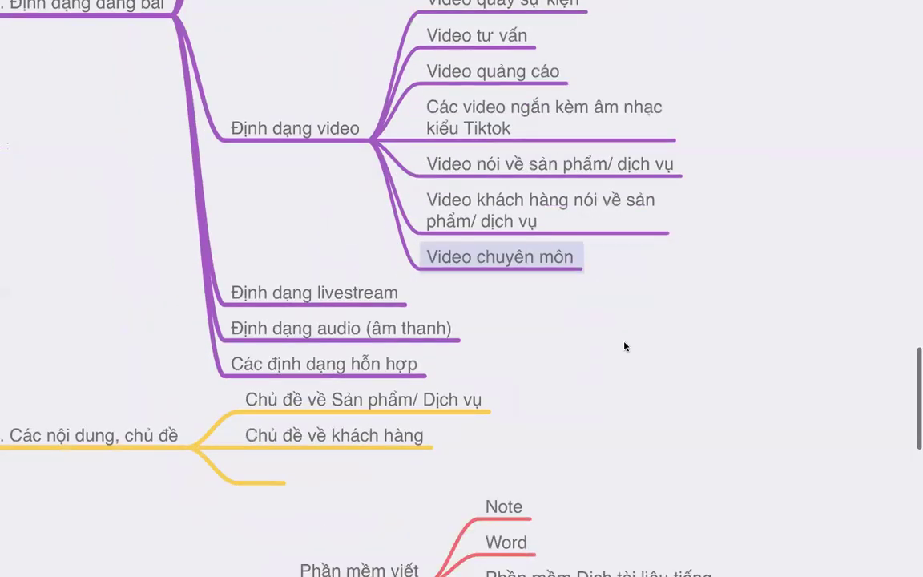
{"action": "scroll", "coordinate": [625, 346], "scroll_direction": "up", "scroll_amount": 1}
{"action": "scroll", "coordinate": [625, 346], "scroll_direction": "up", "scroll_amount": 1}
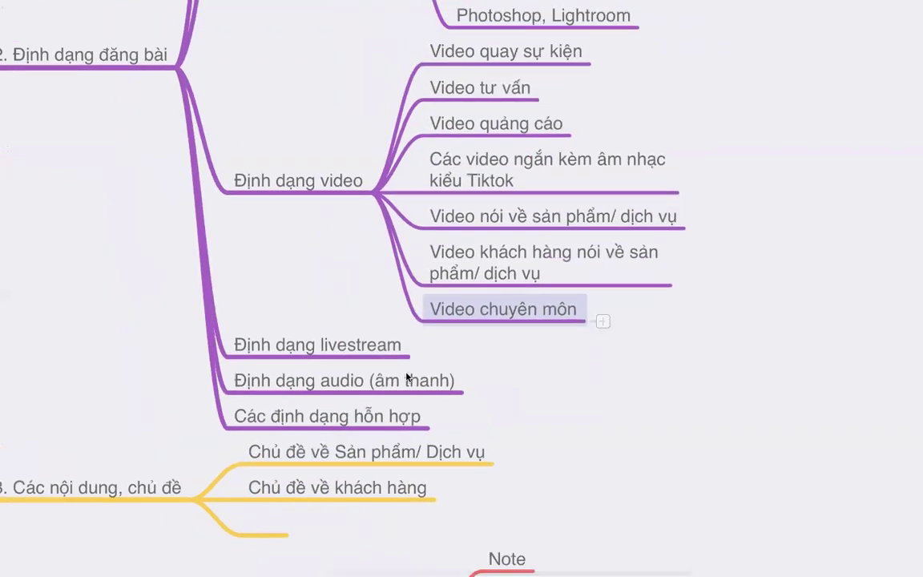
{"action": "left_click", "coordinate": [358, 351]}
{"action": "key", "text": "Tab"}
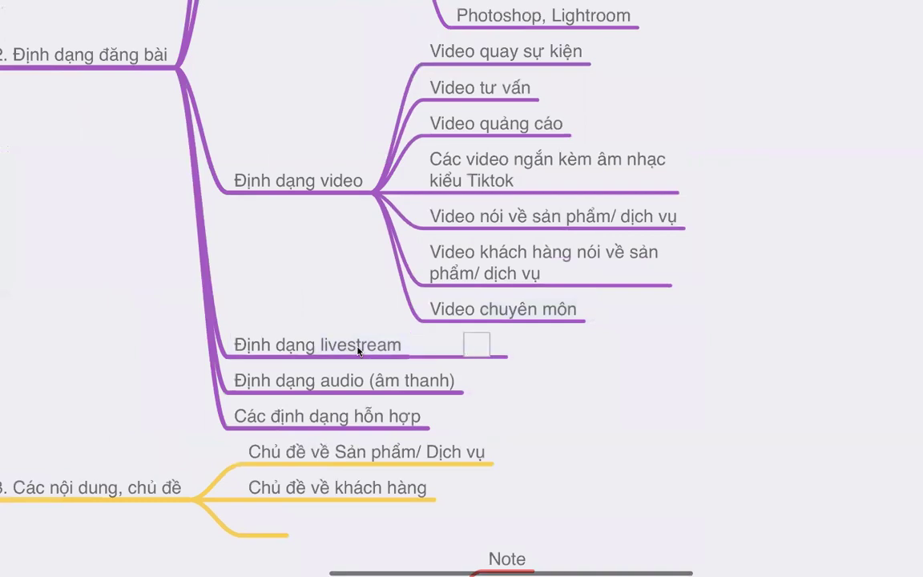
{"action": "type", "text": "Phát livestream"}
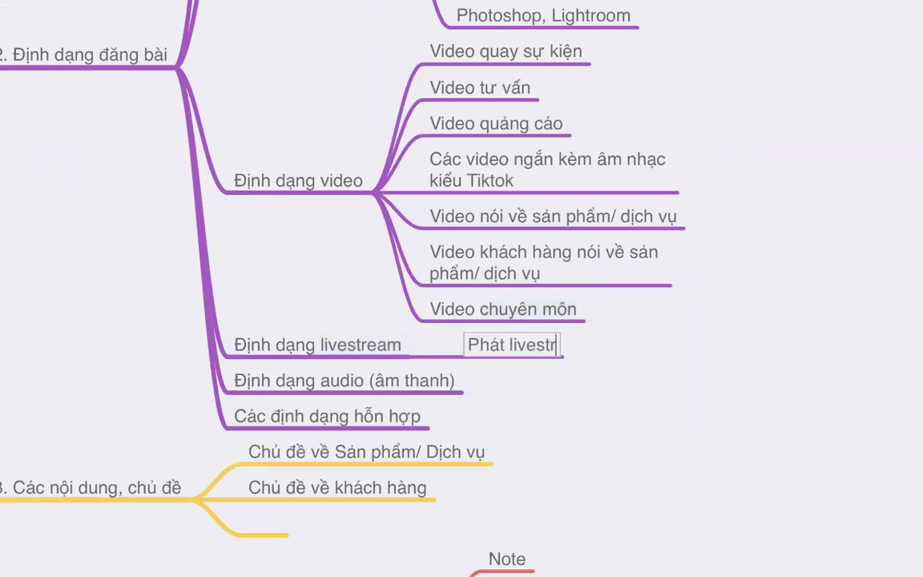
{"action": "key", "text": "Return"}
Add "Lên lịch phát" as a second subtopic of "Định dạng livestream"
{"action": "left_click", "coordinate": [268, 355]}
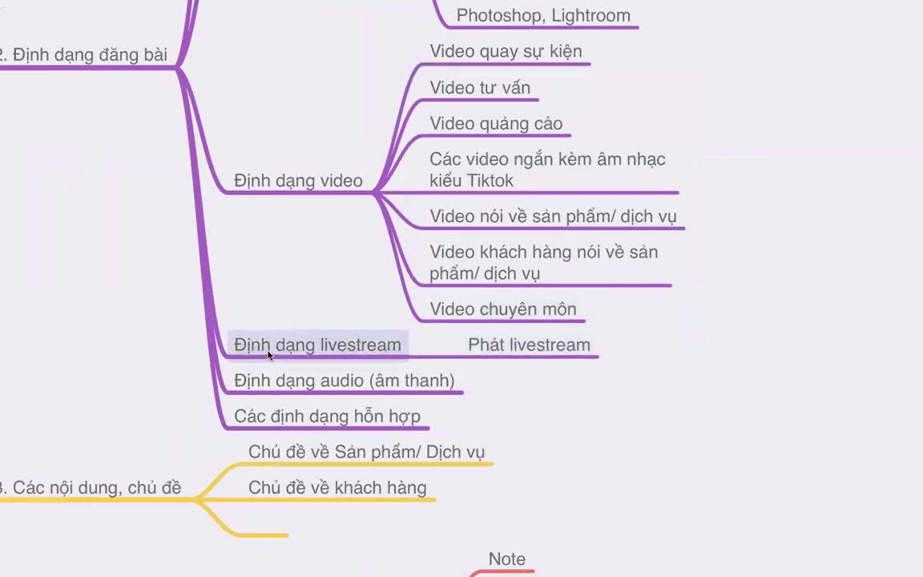
{"action": "key", "text": "Tab"}
{"action": "type", "text": "Lên li"}
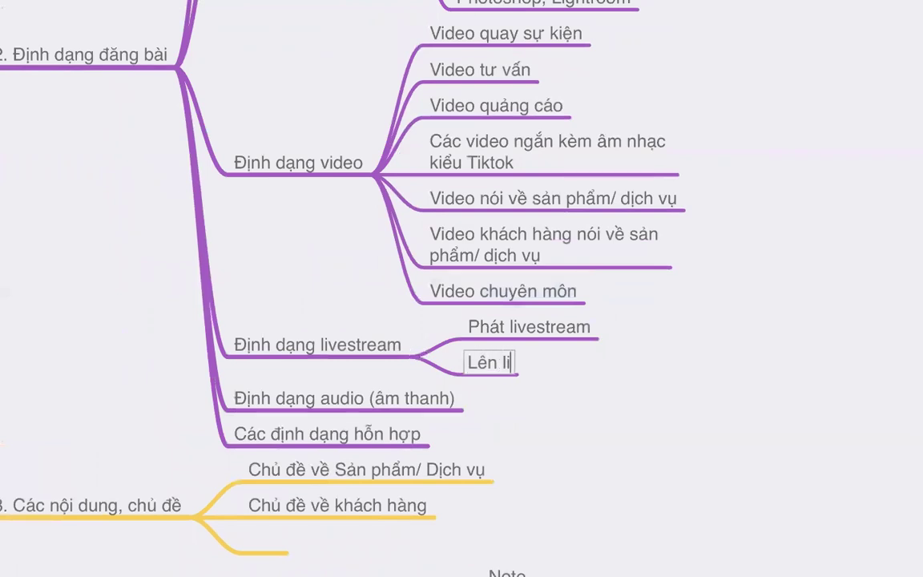
{"action": "key", "text": "BackSpace"}
{"action": "type", "text": "ịch phát"}
{"action": "key", "text": "Return"}
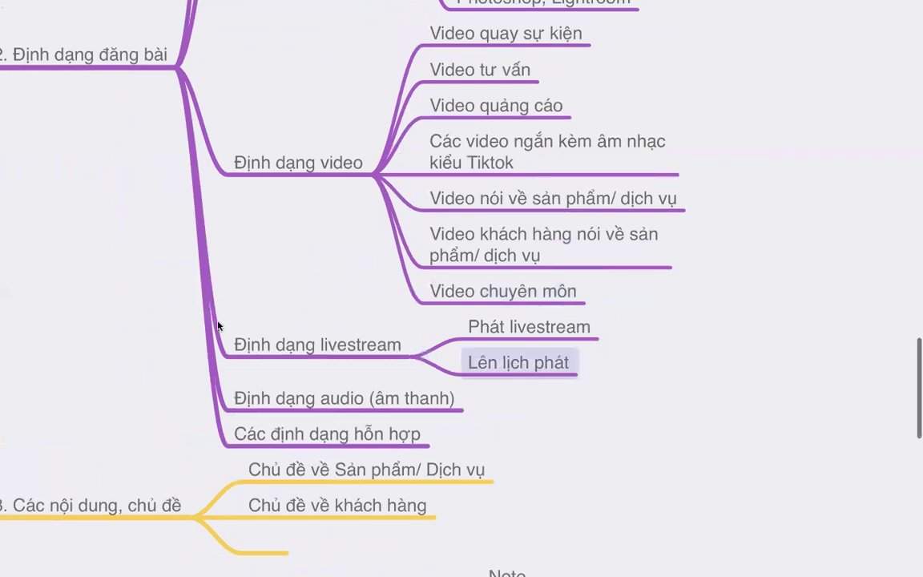
Add "Xem, đặt câu hỏi" as a third subtopic of "Định dạng livestream"
{"action": "left_click", "coordinate": [266, 344]}
{"action": "key", "text": "Tab"}
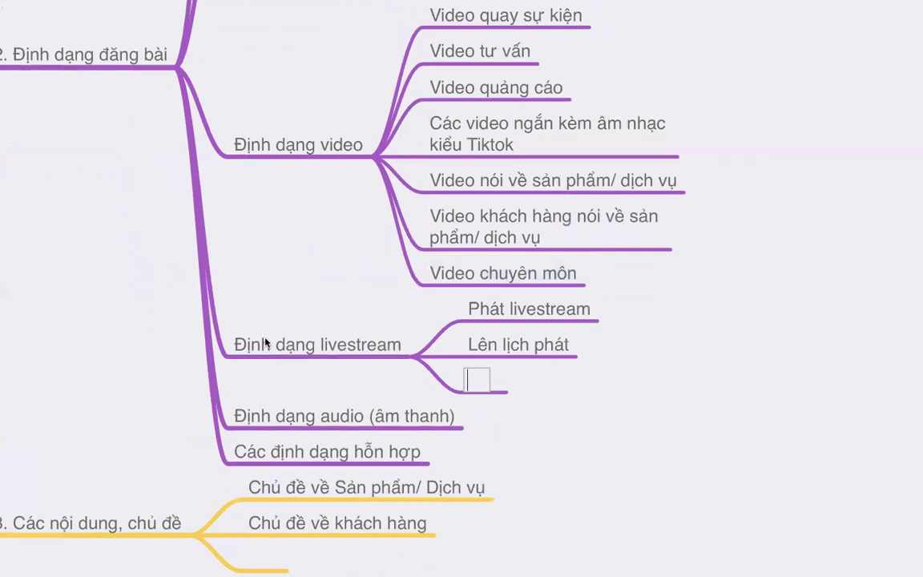
{"action": "type", "text": "Xem, đặt caâu hỏi"}
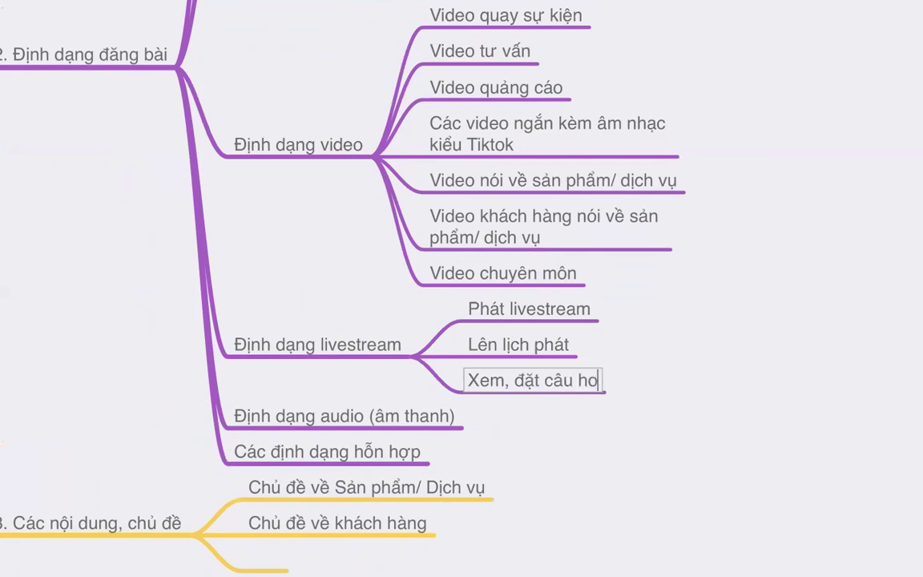
{"action": "key", "text": "Return"}
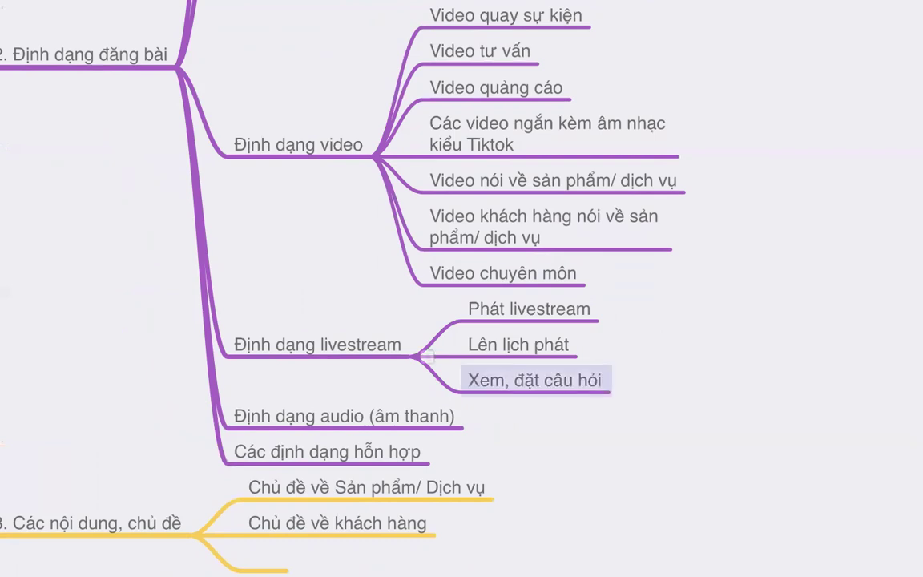
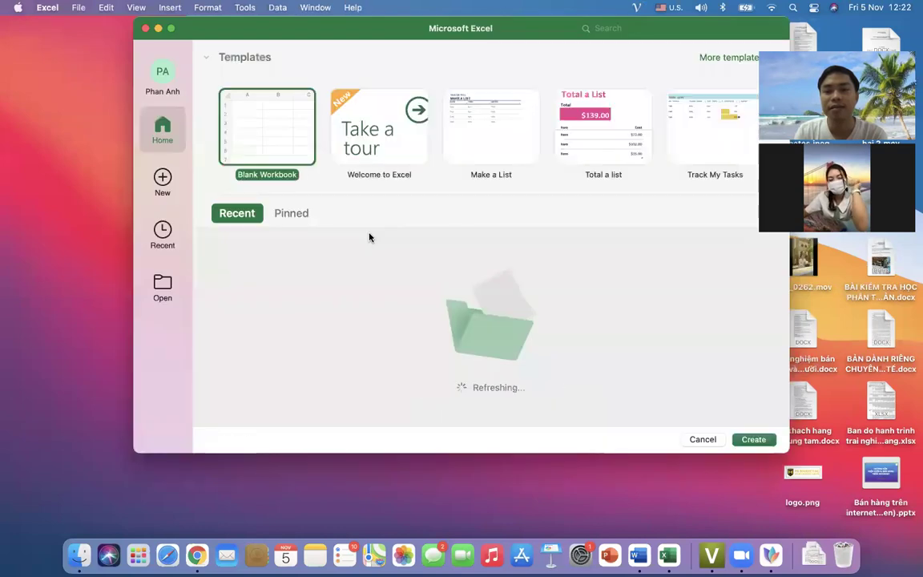
Create a blank Excel workbook and enter "THỨ 2" in cell B3
{"action": "double_click", "coordinate": [274, 140]}
{"action": "key", "text": "Down"}
{"action": "key", "text": "Right"}
{"action": "key", "text": "Down"}
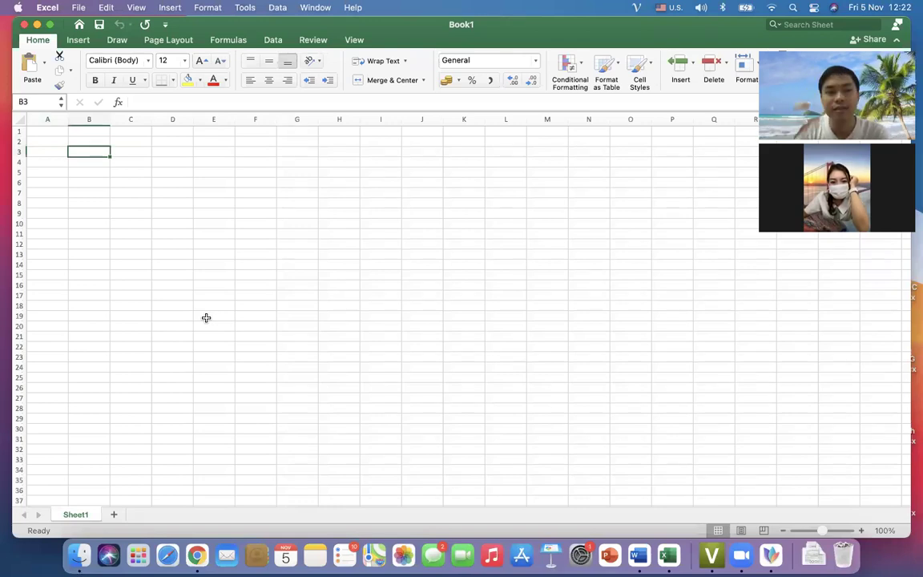
{"action": "type", "text": "THU"}
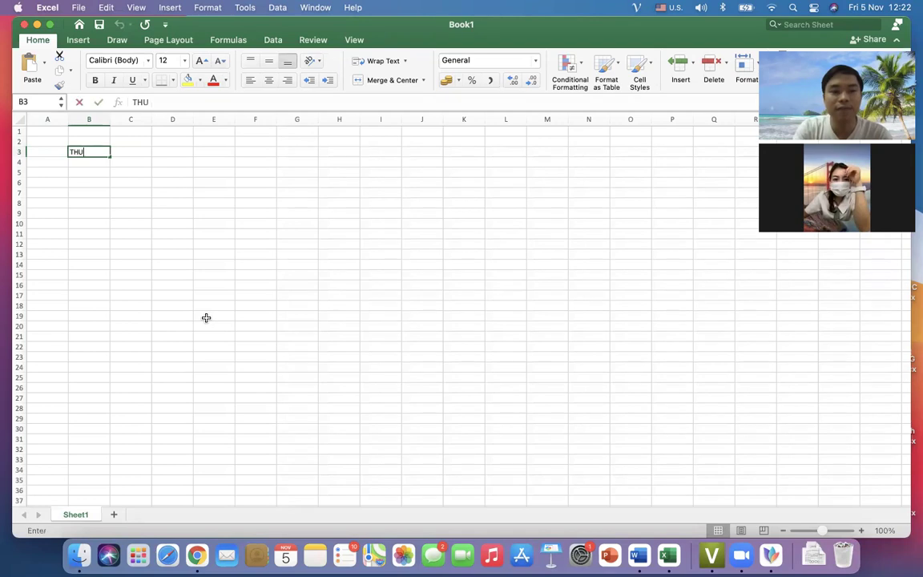
{"action": "type", "text": "ws "}
{"action": "type", "text": "2"}
{"action": "key", "text": "Right"}
Fill the weekday headings from B3 across to H3, and replace the last heading with "CN"
{"action": "left_click", "coordinate": [106, 152]}
{"action": "left_click_drag", "start_coordinate": [110, 154], "coordinate": [351, 161]}
{"action": "left_click", "coordinate": [345, 153]}
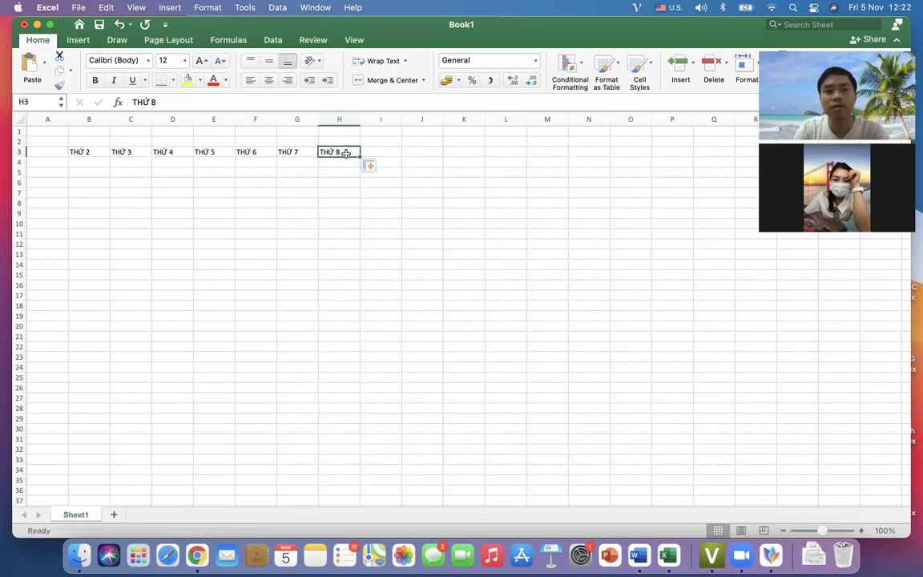
{"action": "type", "text": "CN"}
{"action": "key", "text": "Return"}
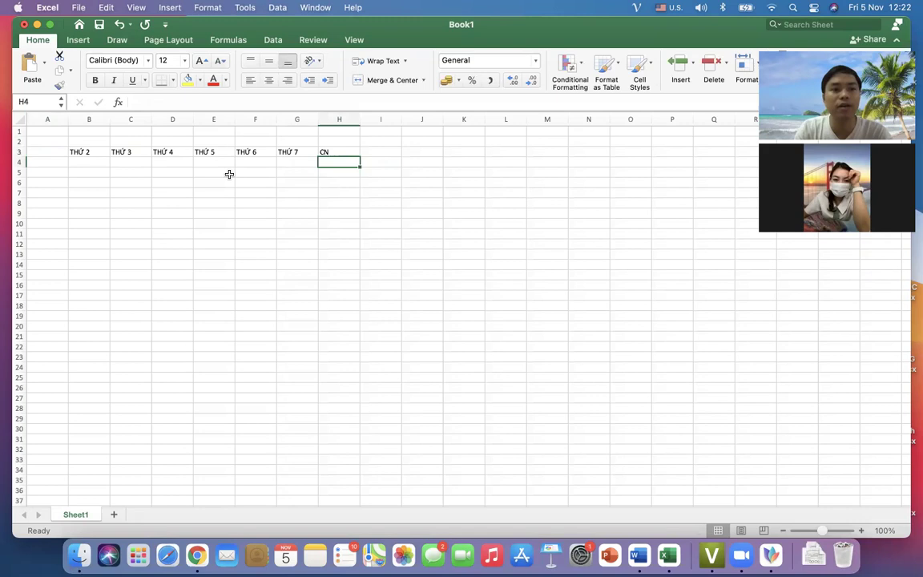
Enter the row labels "SÁNG" in A4, "CHIỀU" in A8 and "TỐI" in A12, and narrow column A
{"action": "left_click", "coordinate": [52, 163]}
{"action": "type", "text": "SÁNG"}
{"action": "key", "text": "Return"}
{"action": "key", "text": "Return"}
{"action": "key", "text": "Return"}
{"action": "key", "text": "Return"}
{"action": "type", "text": "CHIỀU"}
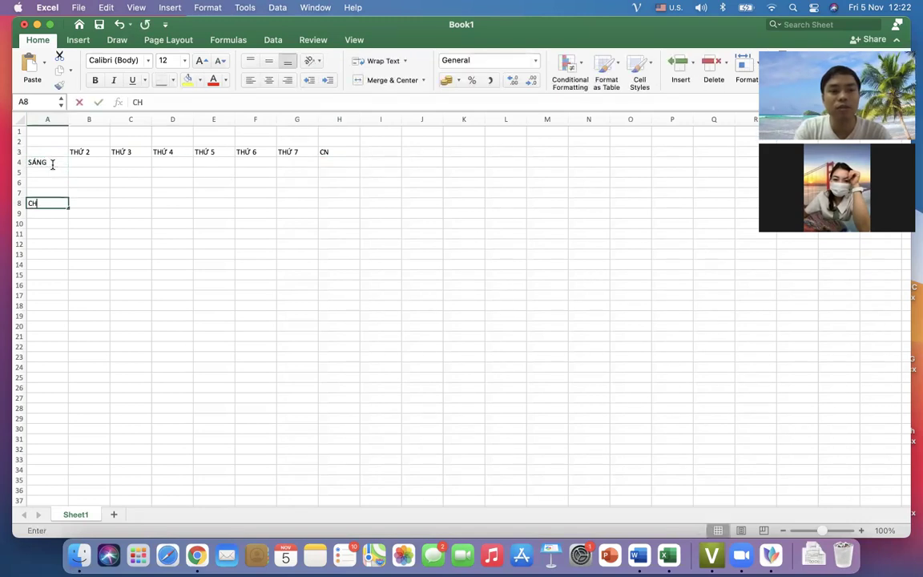
{"action": "key", "text": "Return"}
{"action": "key", "text": "Return"}
{"action": "key", "text": "Return"}
{"action": "key", "text": "Return"}
{"action": "type", "text": "TỐI"}
{"action": "key", "text": "Return"}
{"action": "left_click_drag", "start_coordinate": [68, 118], "coordinate": [51, 119]}
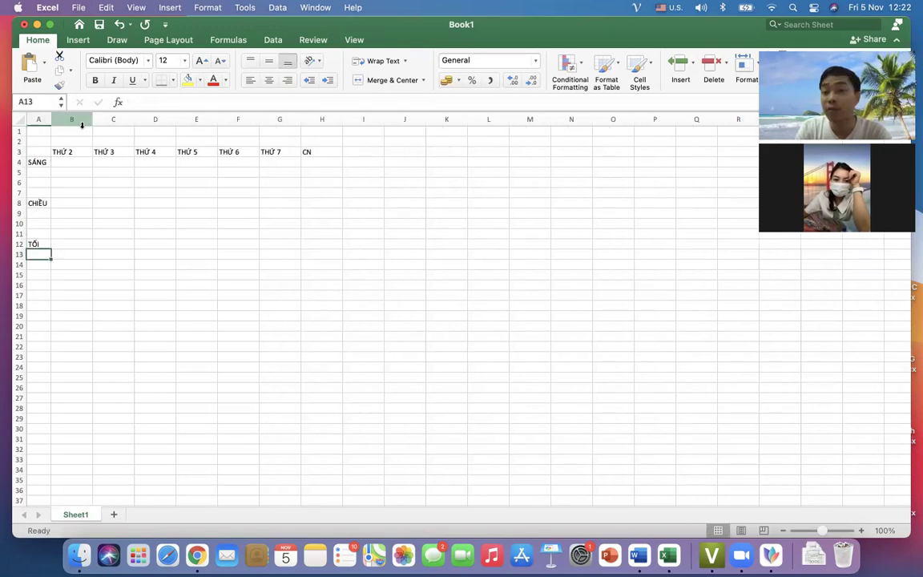
Insert a row above the "SÁNG" row and label it "NGÀY" in column A
{"action": "scroll", "coordinate": [183, 249], "scroll_direction": "up", "scroll_amount": 5}
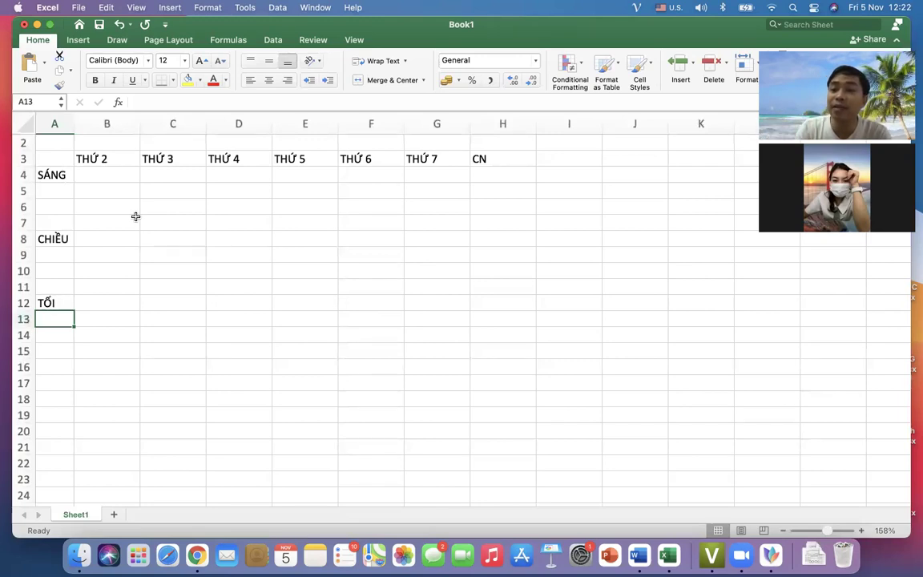
{"action": "left_click", "coordinate": [119, 173]}
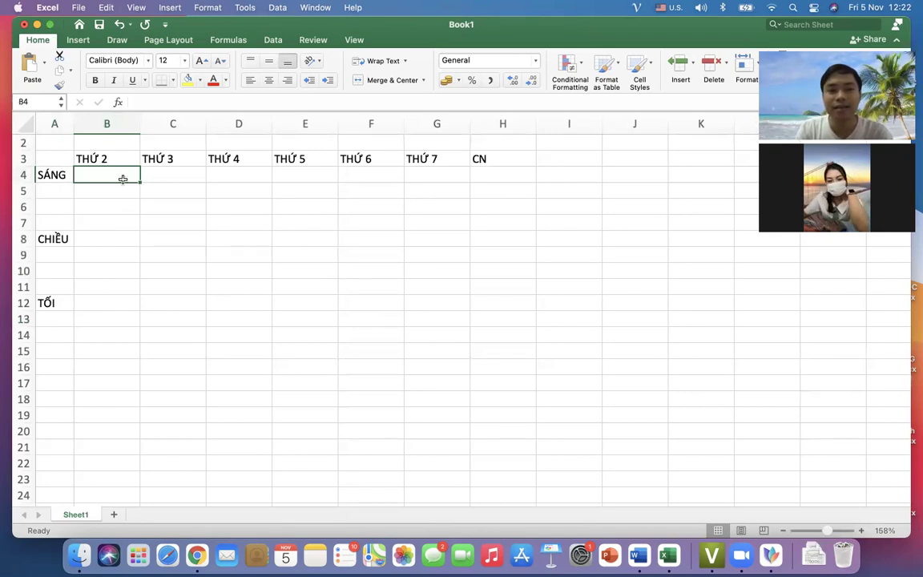
{"action": "left_click", "coordinate": [20, 174]}
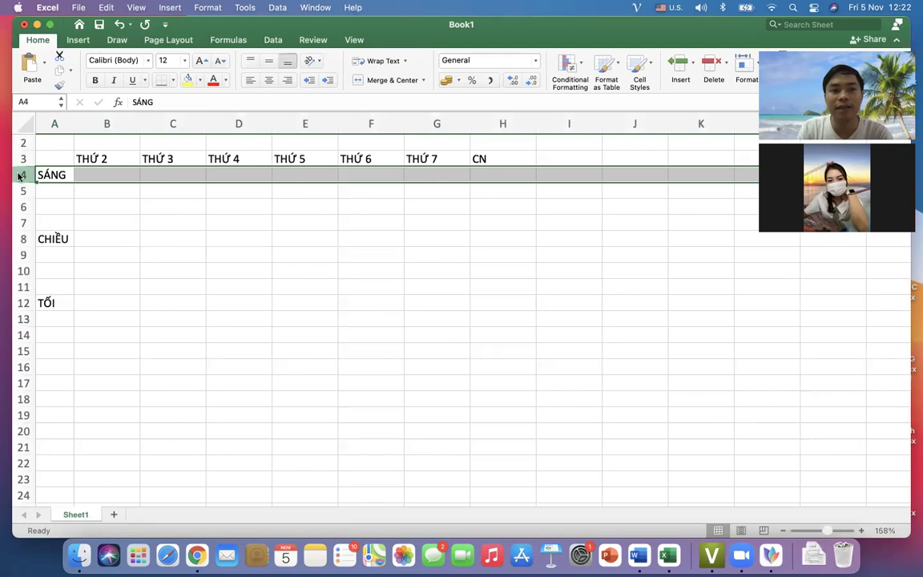
{"action": "right_click", "coordinate": [19, 174]}
{"action": "left_click", "coordinate": [40, 240]}
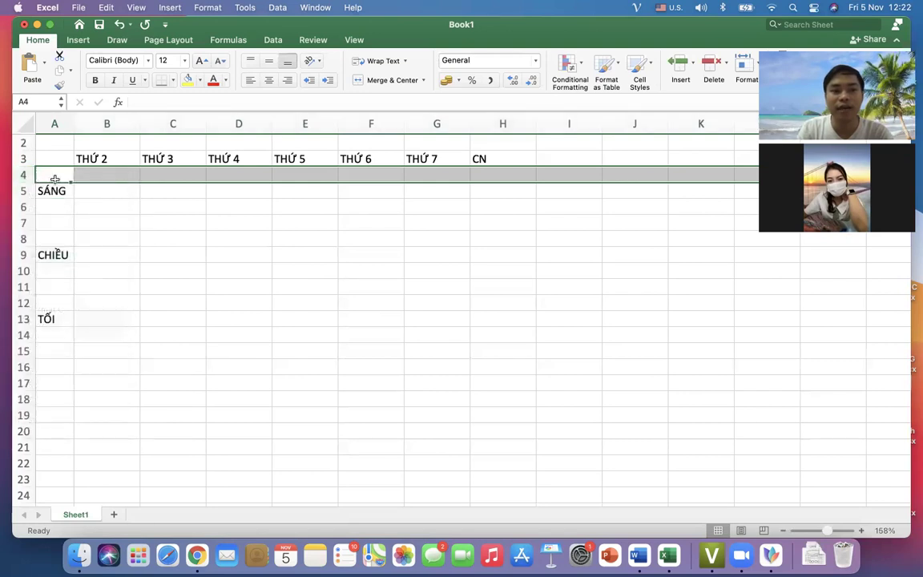
{"action": "left_click", "coordinate": [54, 175]}
{"action": "type", "text": "NGÀY"}
{"action": "key", "text": "Tab"}
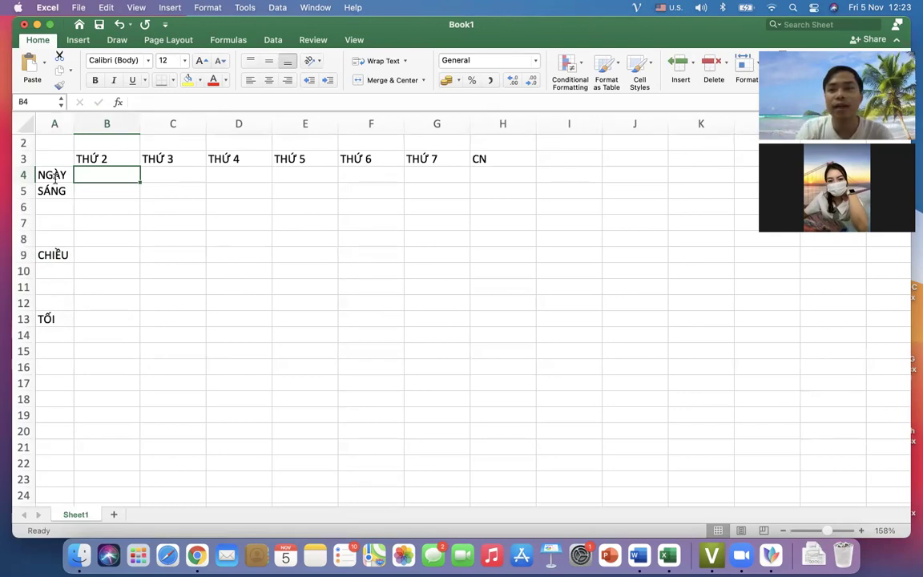
Enter the date 5/11/2021 under "THỨ 6" in the "NGÀY" row
{"action": "left_click", "coordinate": [360, 172]}
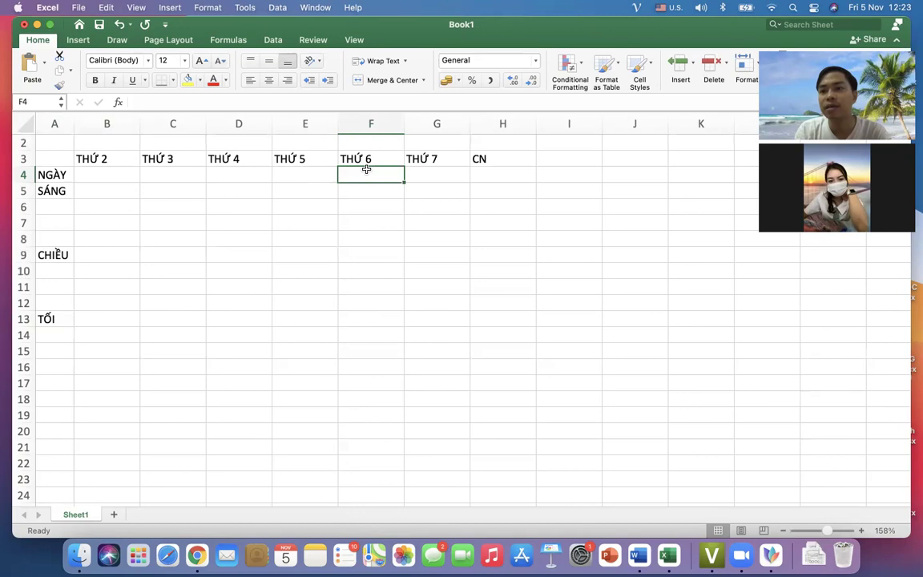
{"action": "type", "text": "5/11"}
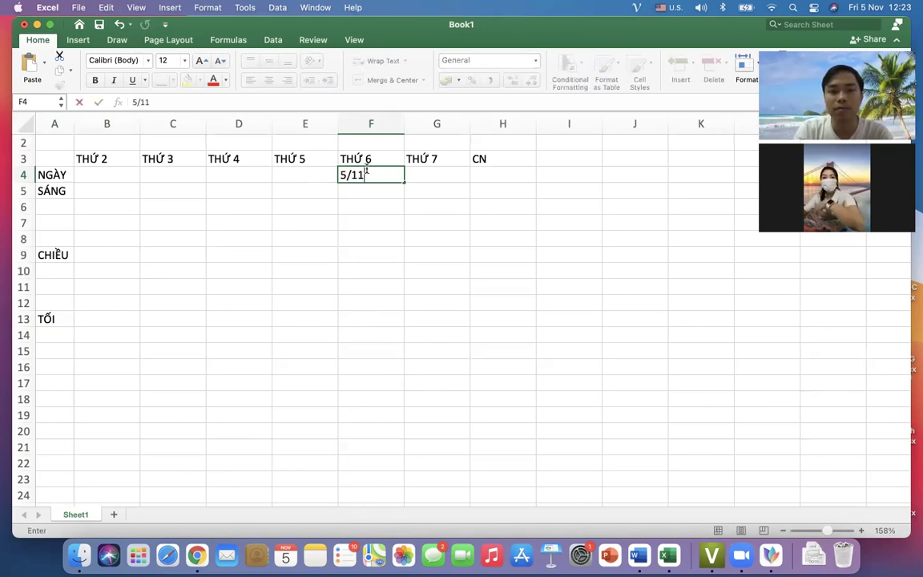
{"action": "type", "text": "/2021"}
{"action": "key", "text": "Return"}
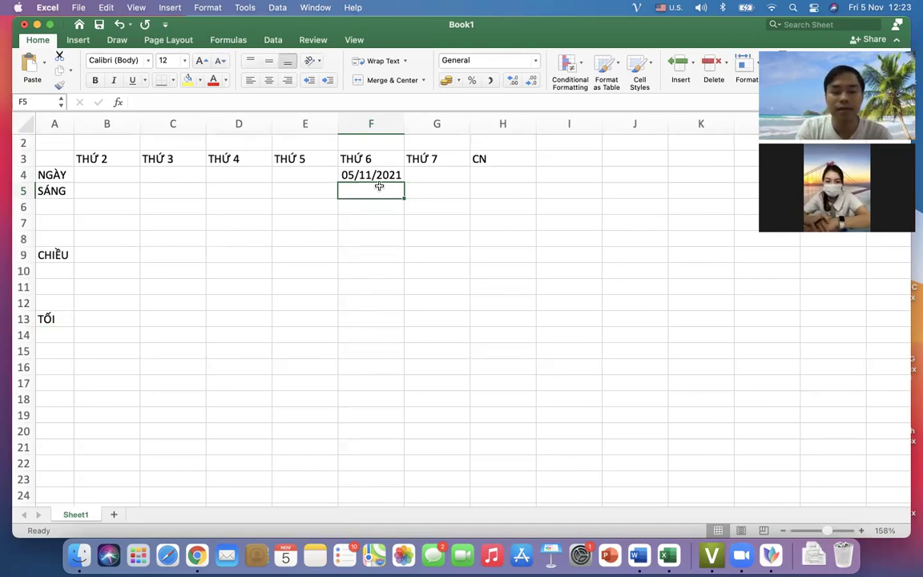
Enter the topic "Vì sao bệnh tiểu đường ngày càng trẻ hóa" in the "SÁNG" row under "THỨ 6"
{"action": "type", "text": "Vì sao ti"}
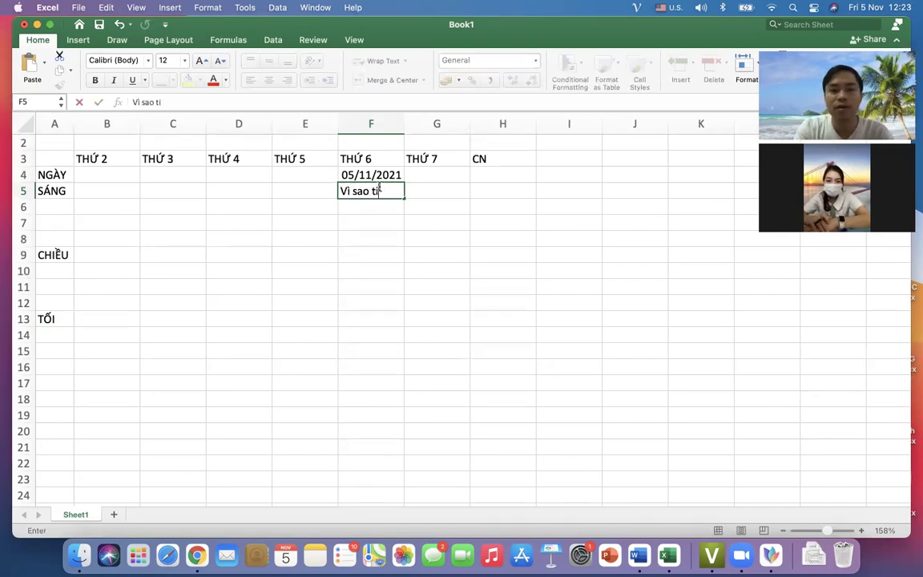
{"action": "key", "text": "BackSpace"}
{"action": "key", "text": "BackSpace"}
{"action": "type", "text": "bệnh tiểu đường ngày ca"}
{"action": "type", "text": "ng trẻ hoa"}
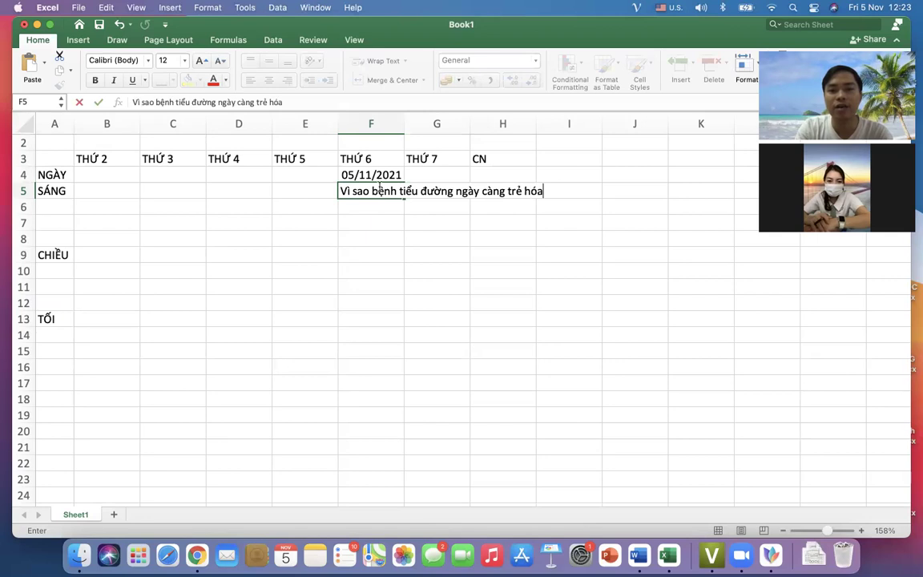
{"action": "key", "text": "Return"}
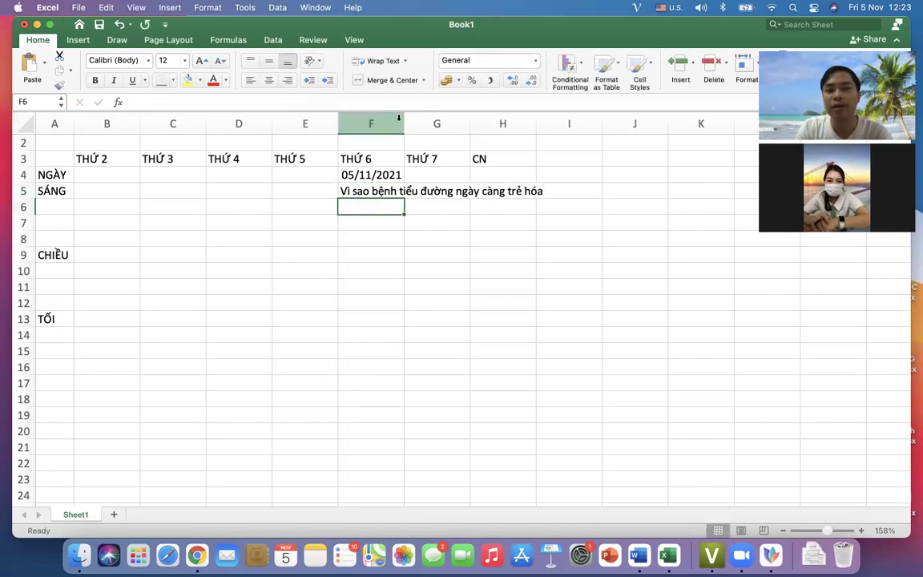
Turn on text wrapping for column F and widen the column slightly
{"action": "left_click", "coordinate": [398, 118]}
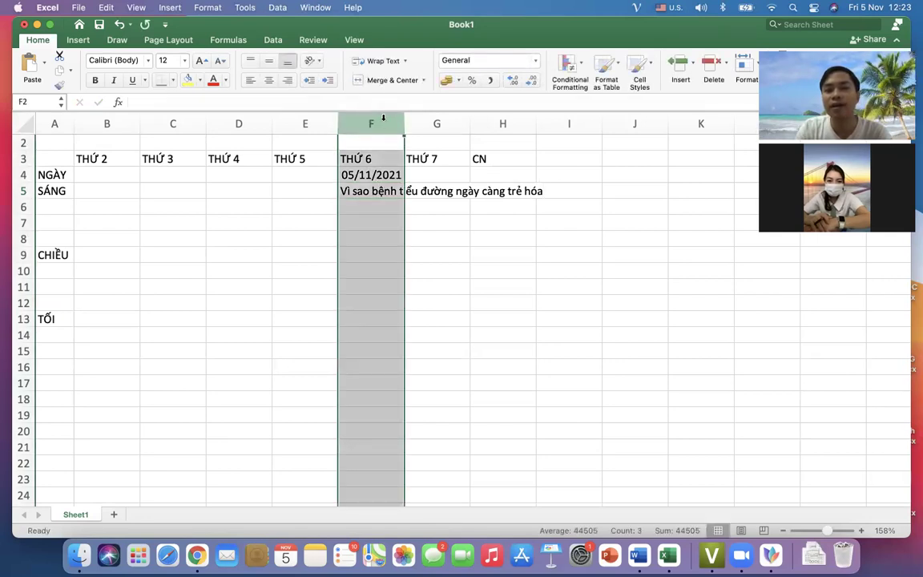
{"action": "right_click", "coordinate": [384, 119]}
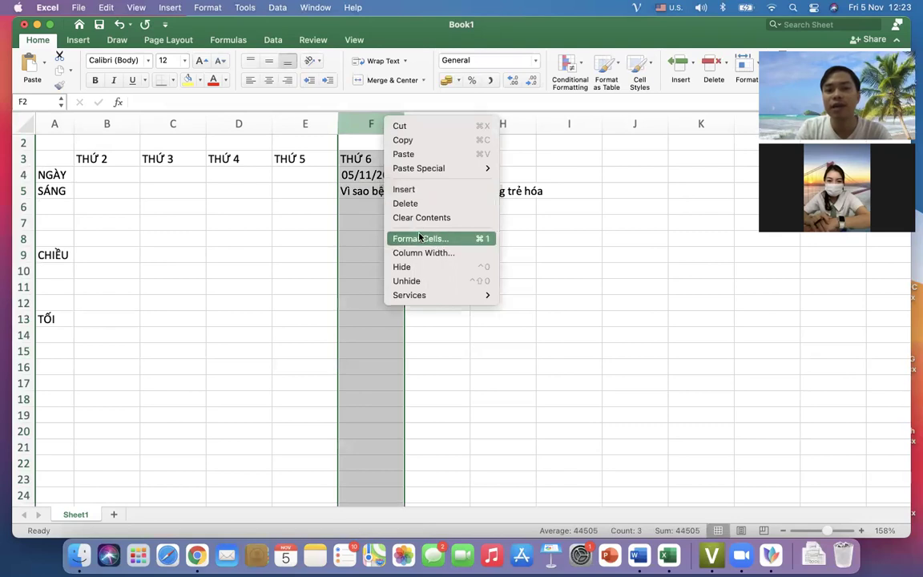
{"action": "key", "text": "Escape"}
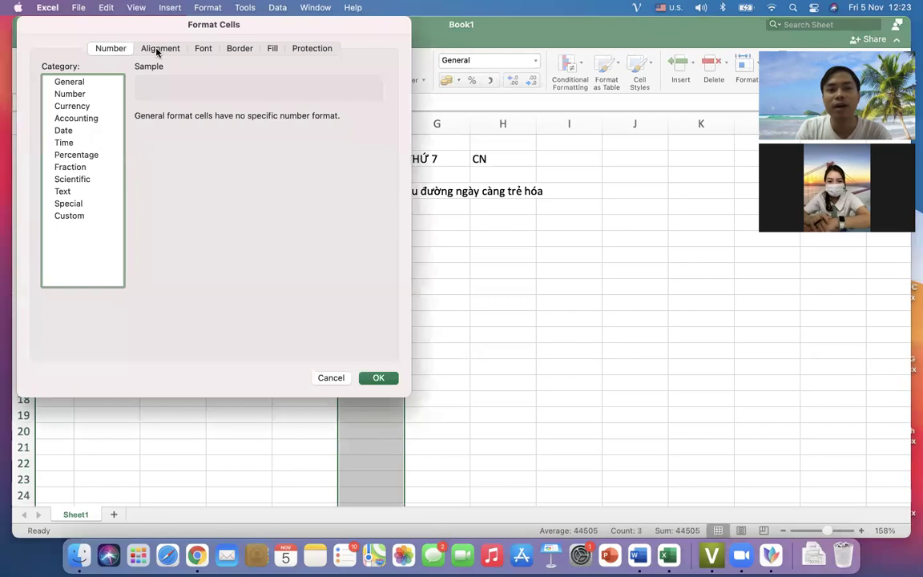
{"action": "left_click", "coordinate": [156, 49]}
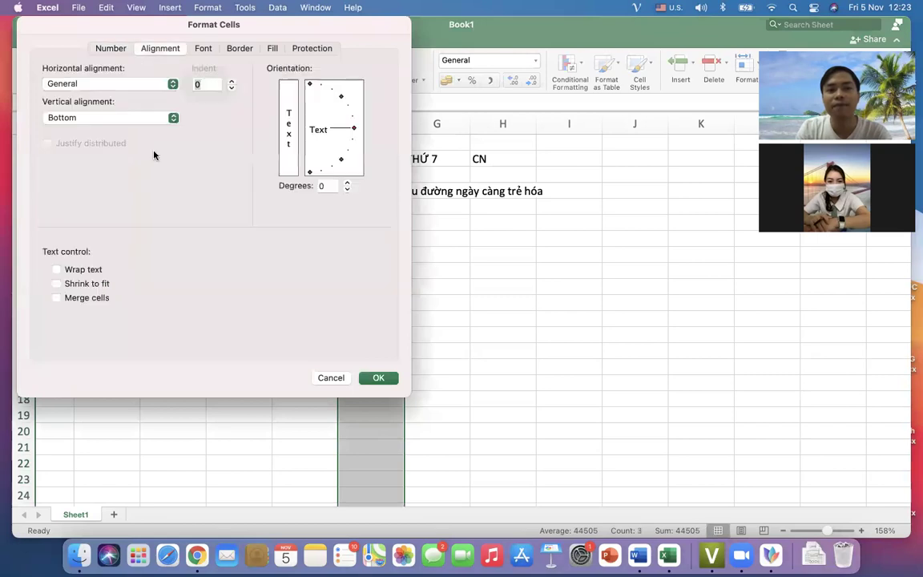
{"action": "left_click", "coordinate": [96, 269]}
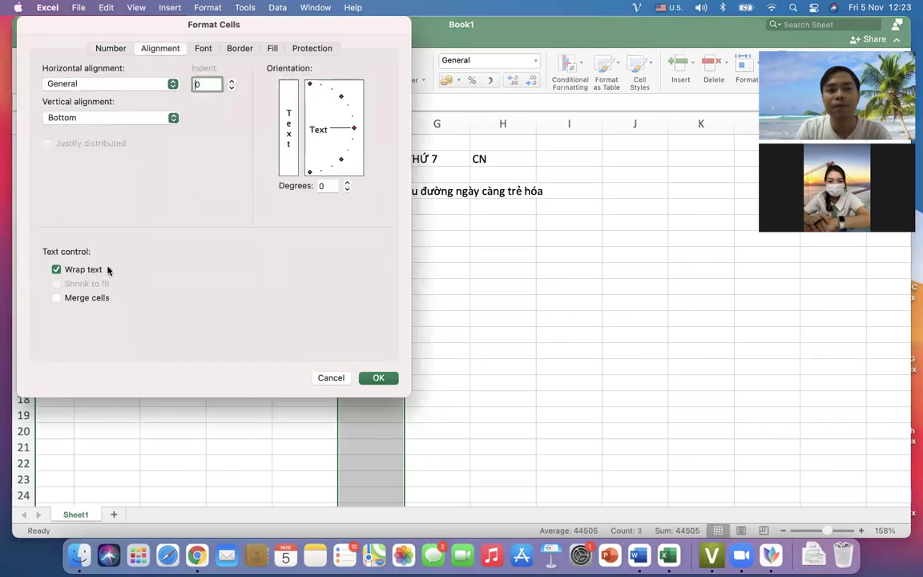
{"action": "left_click", "coordinate": [374, 378]}
{"action": "left_click_drag", "start_coordinate": [404, 119], "coordinate": [423, 119]}
Enter the topic "Các nguyên nhân chính dẫn đến bệnh tiểu đường" in the "CHIỀU" row under "THỨ 6"
{"action": "left_click", "coordinate": [387, 232]}
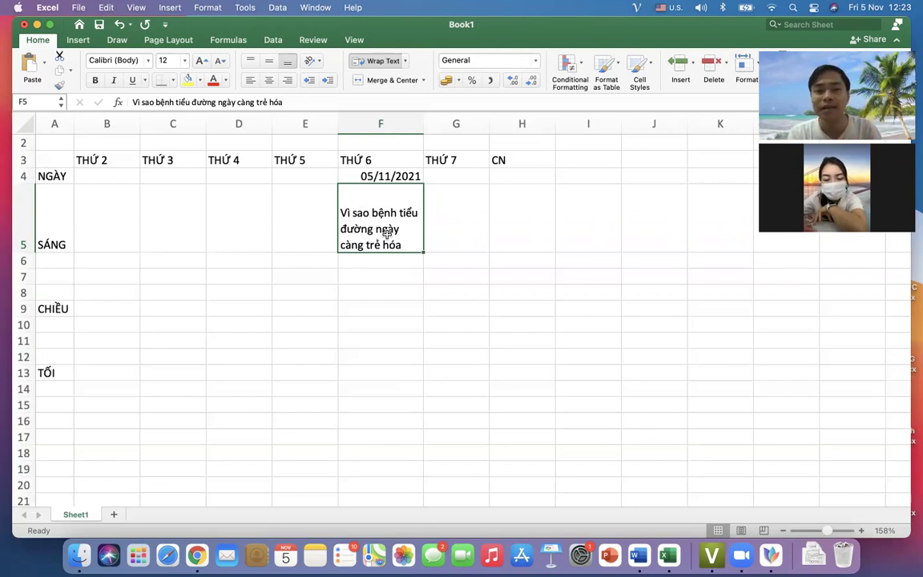
{"action": "left_click", "coordinate": [367, 307]}
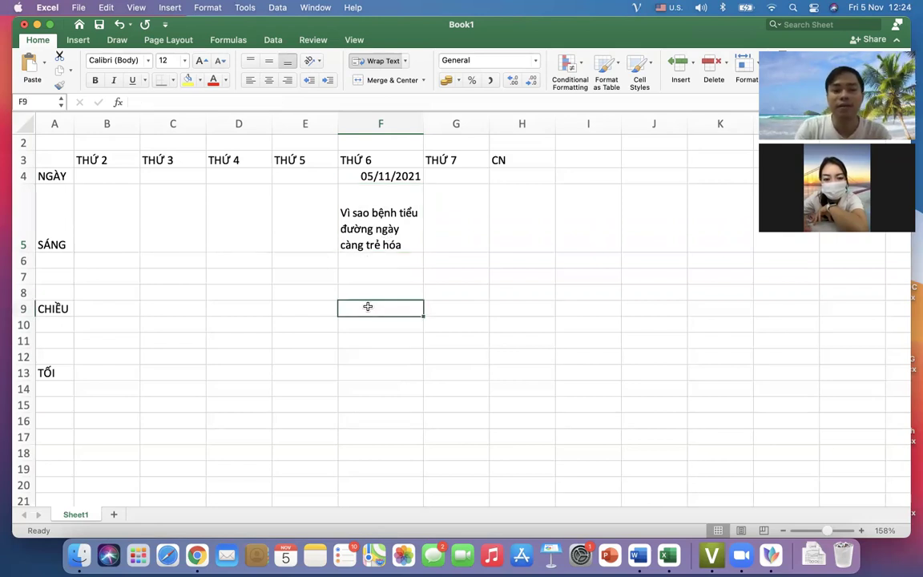
{"action": "type", "text": "Các nguyên nhân chính dẫn đến bệnh tieểu đường"}
{"action": "key", "text": "Return"}
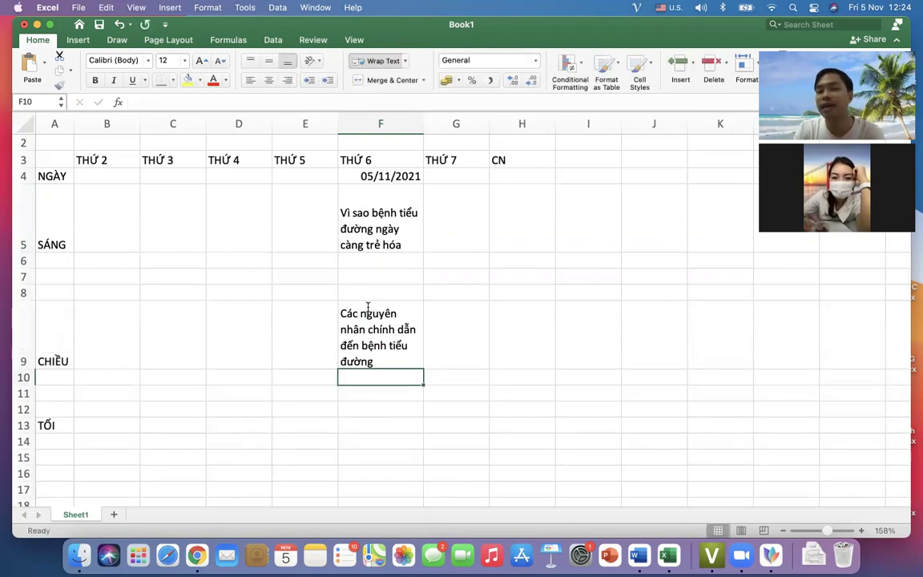
Enter the topic "Các biện pháp phòng tránh biến chứng tiểu đường" in the "TỐI" row under "THỨ 6"
{"action": "scroll", "coordinate": [370, 336], "scroll_direction": "down", "scroll_amount": 2}
{"action": "left_click", "coordinate": [368, 375]}
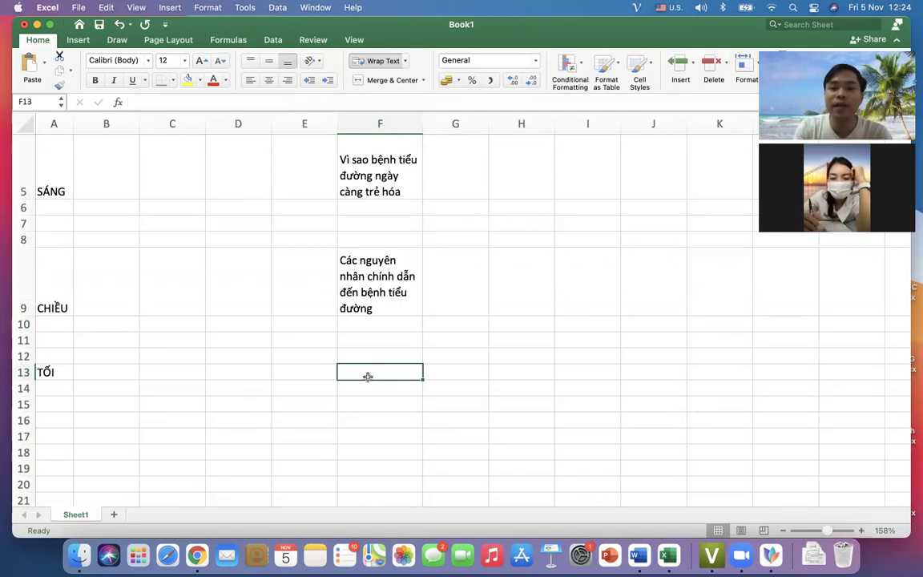
{"action": "type", "text": "Các "}
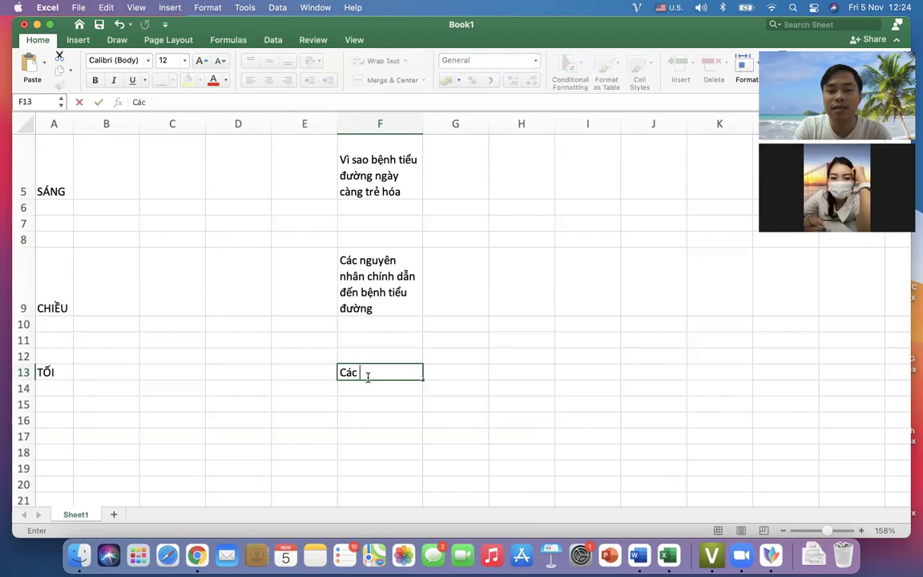
{"action": "type", "text": "biện pháp ph"}
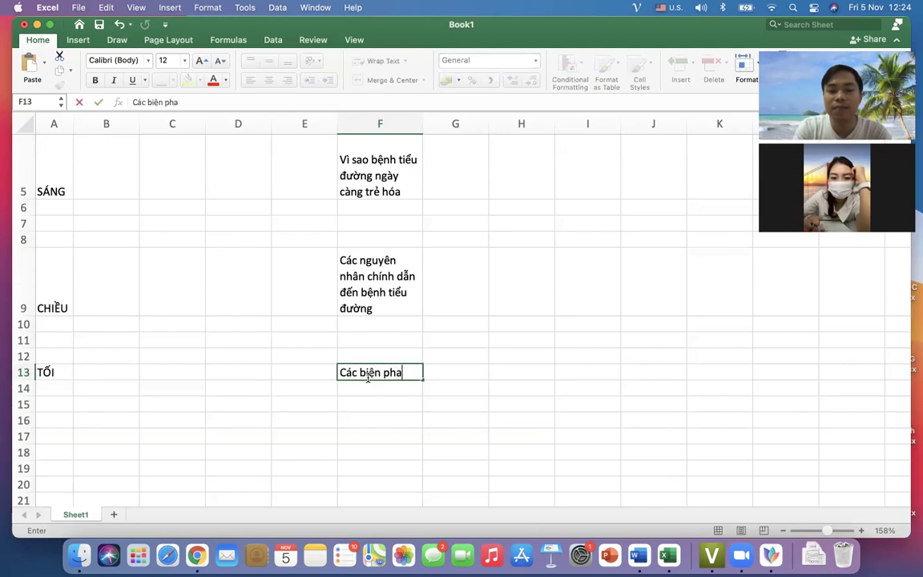
{"action": "type", "text": "òng tránh "}
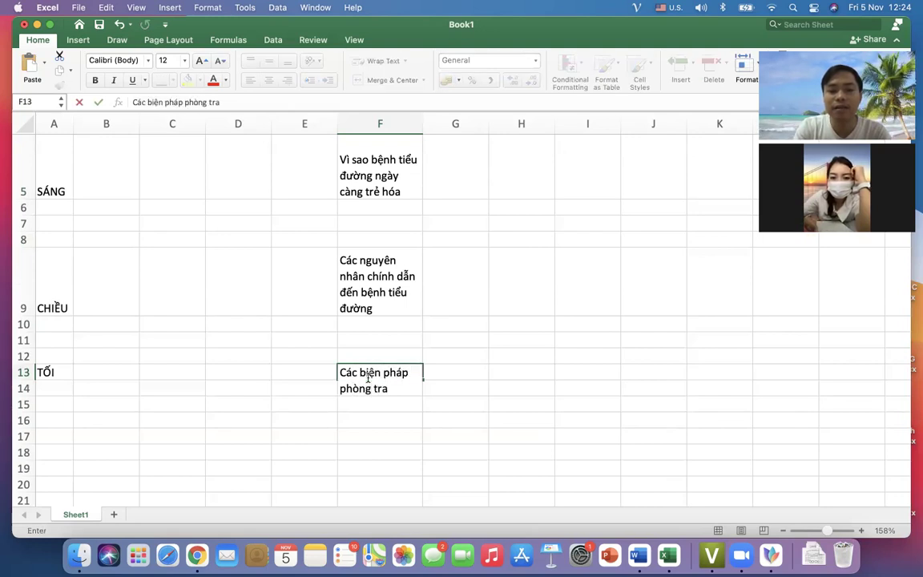
{"action": "type", "text": "biến"}
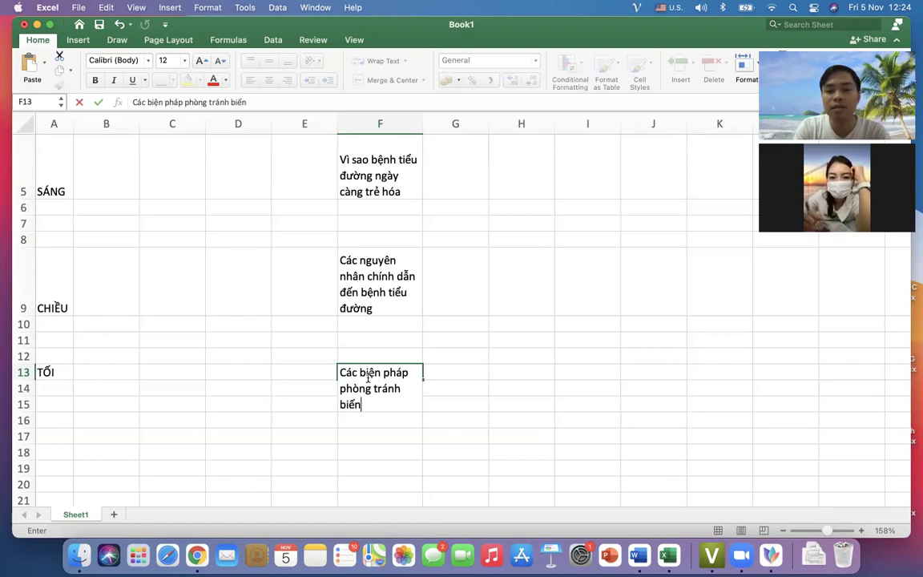
{"action": "type", "text": " chứng tiểu đường"}
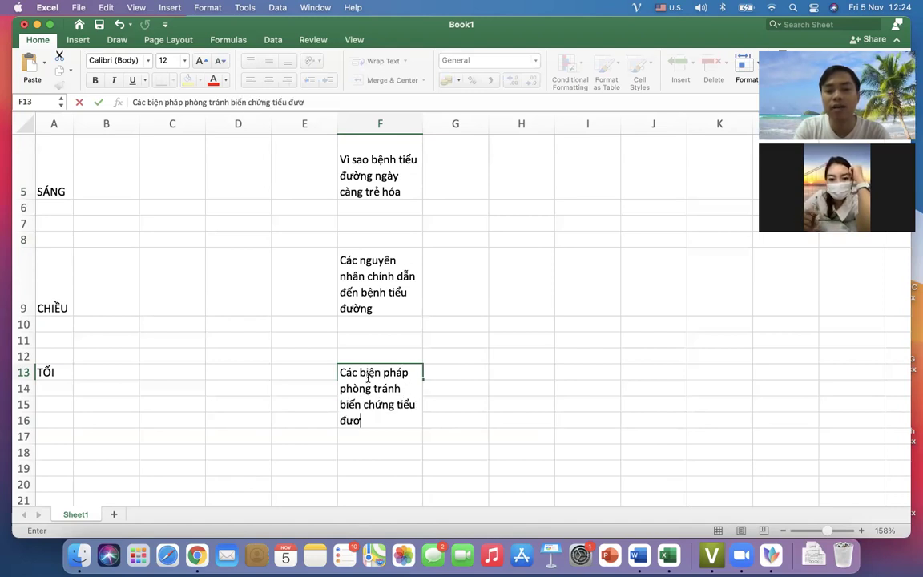
{"action": "key", "text": "Return"}
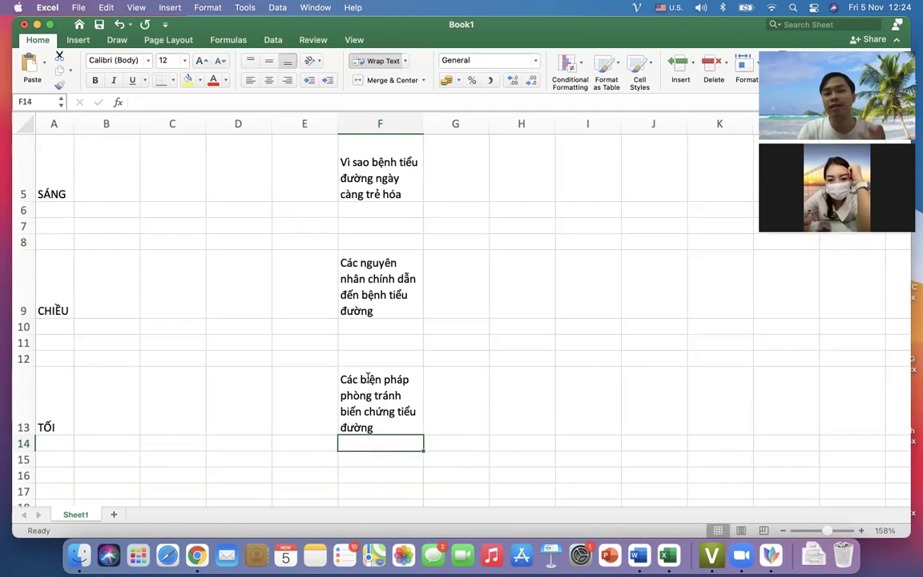
Add a second line reading "Link:" beneath the topic in the "SÁNG" row under "THỨ 6"
{"action": "scroll", "coordinate": [367, 377], "scroll_direction": "up", "scroll_amount": 3}
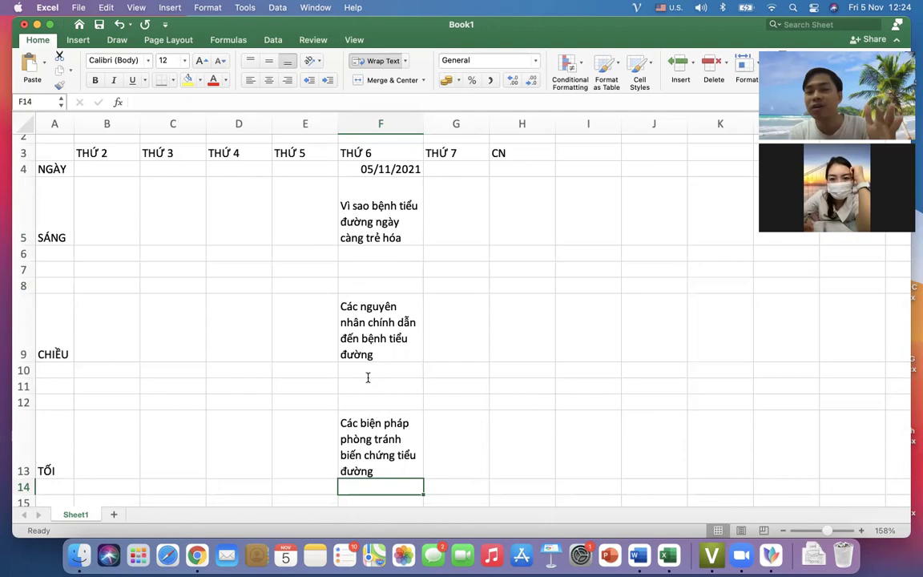
{"action": "left_click", "coordinate": [417, 239]}
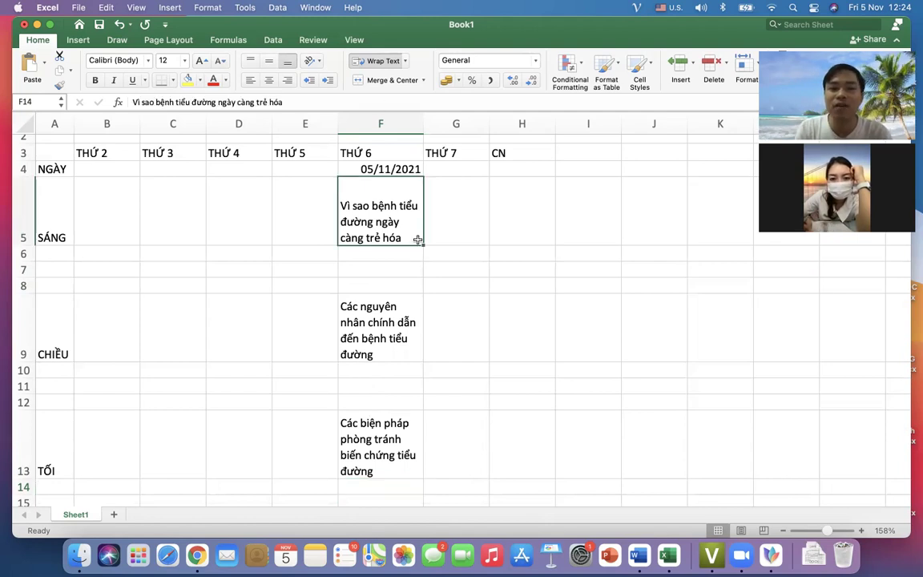
{"action": "double_click", "coordinate": [418, 240]}
{"action": "key", "text": "alt+Return"}
{"action": "type", "text": "Lin"}
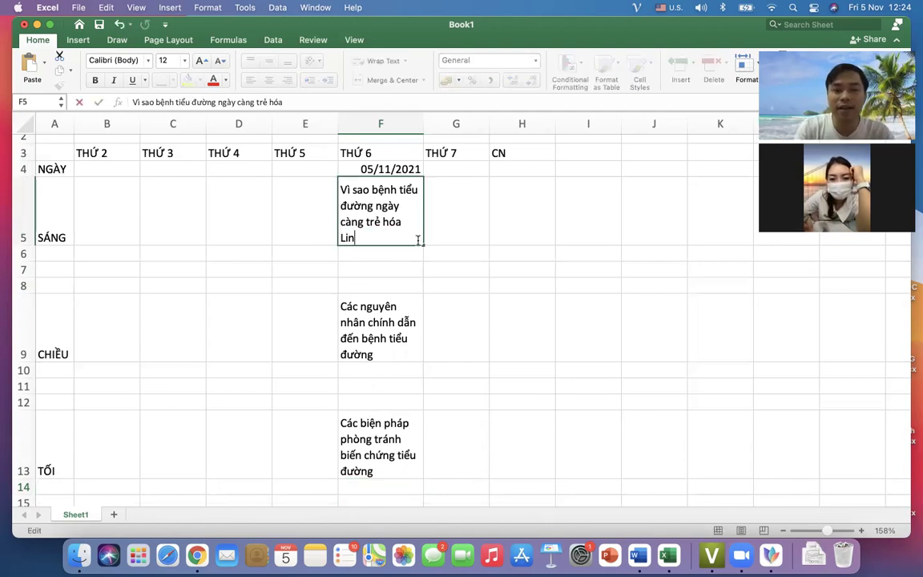
{"action": "type", "text": "k:"}
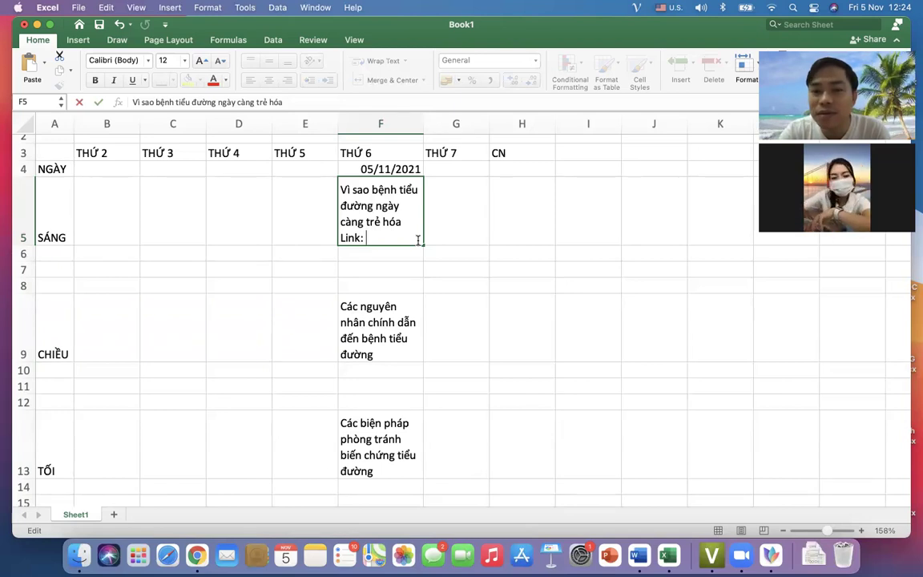
Switch to Google Chrome, open docs.google.com in a new tab and create a blank document
{"action": "key", "text": "super+Tab"}
{"action": "key", "text": "super+Tab"}
{"action": "key", "text": "super+Tab"}
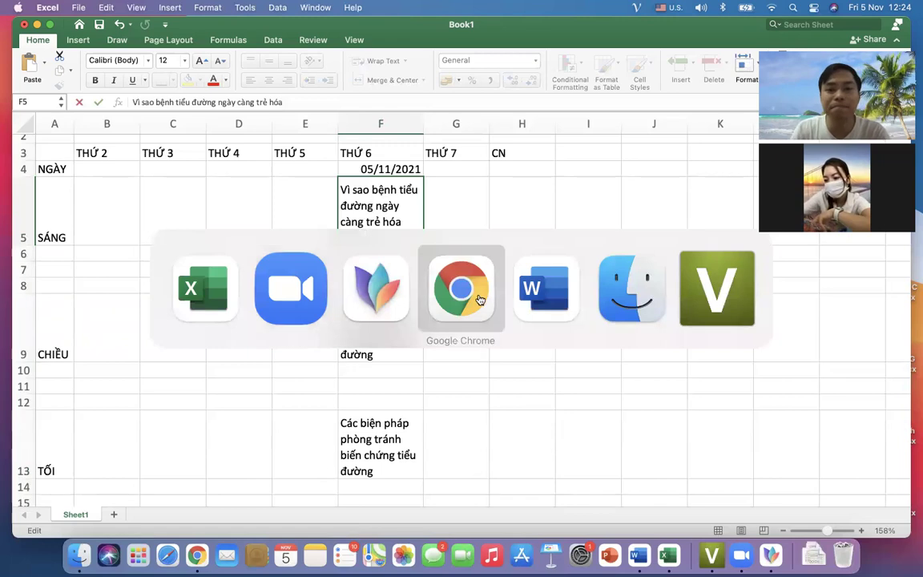
{"action": "key", "text": "super+t"}
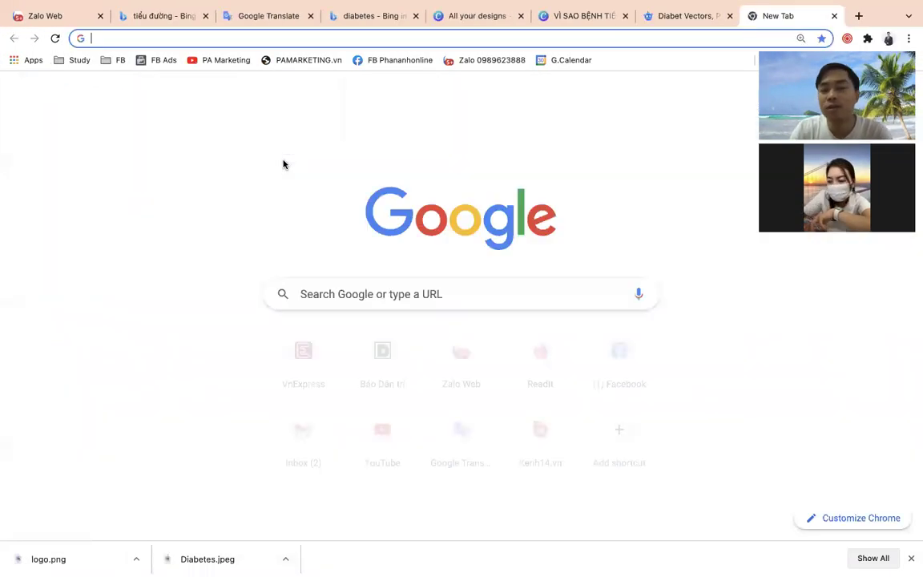
{"action": "type", "text": "docs.google.com"}
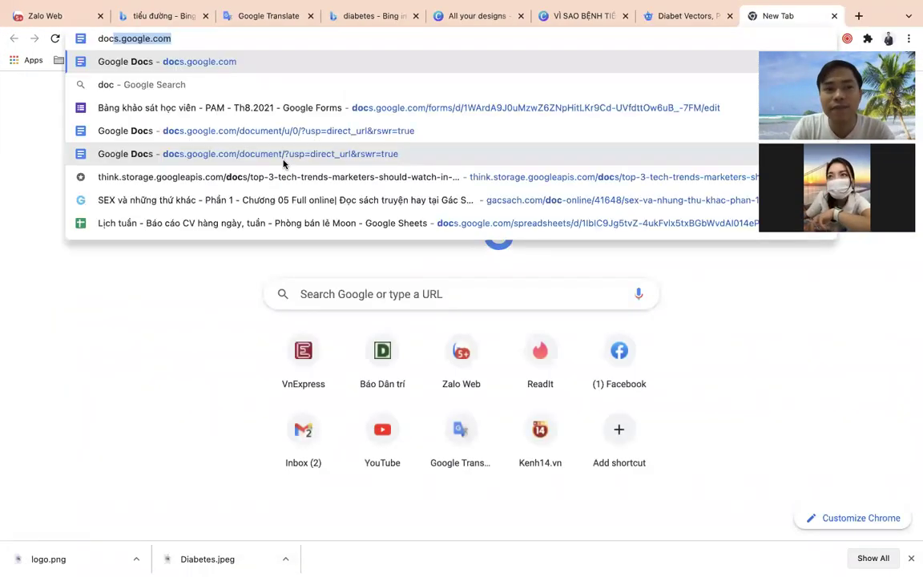
{"action": "key", "text": "Return"}
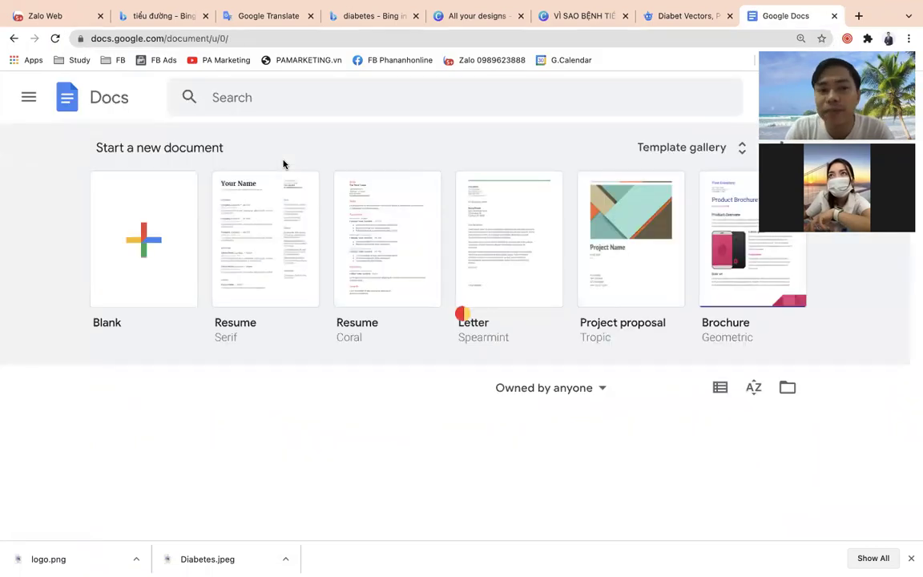
{"action": "left_click", "coordinate": [127, 35]}
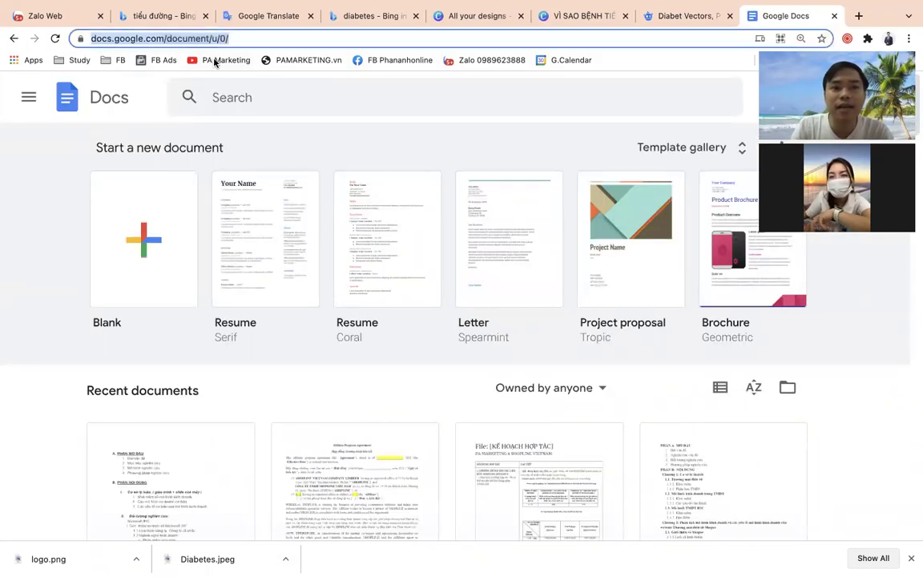
{"action": "left_click", "coordinate": [140, 196]}
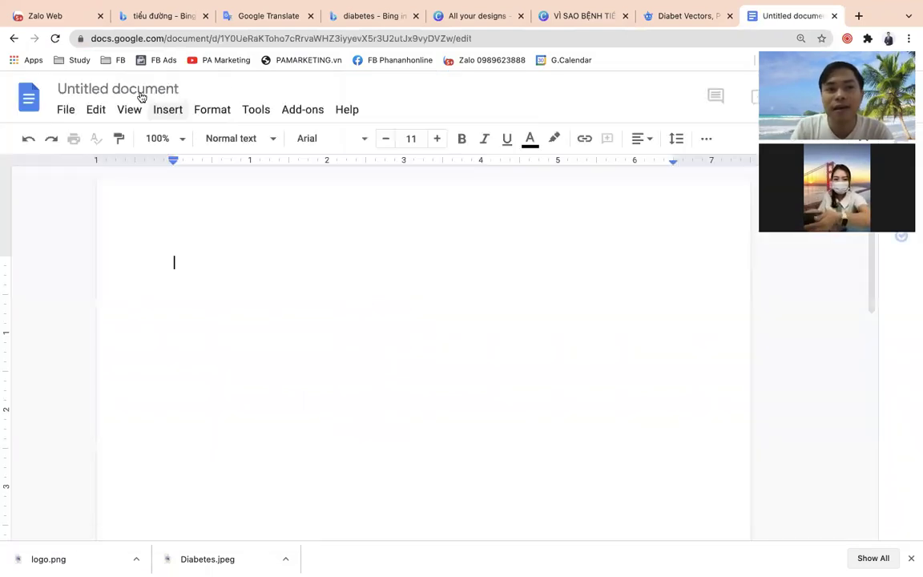
Copy the "SÁNG" topic cell under "THỨ 6" from Excel into the new Google Docs document's title
{"action": "left_click", "coordinate": [140, 90]}
{"action": "key", "text": "ctrl+Up"}
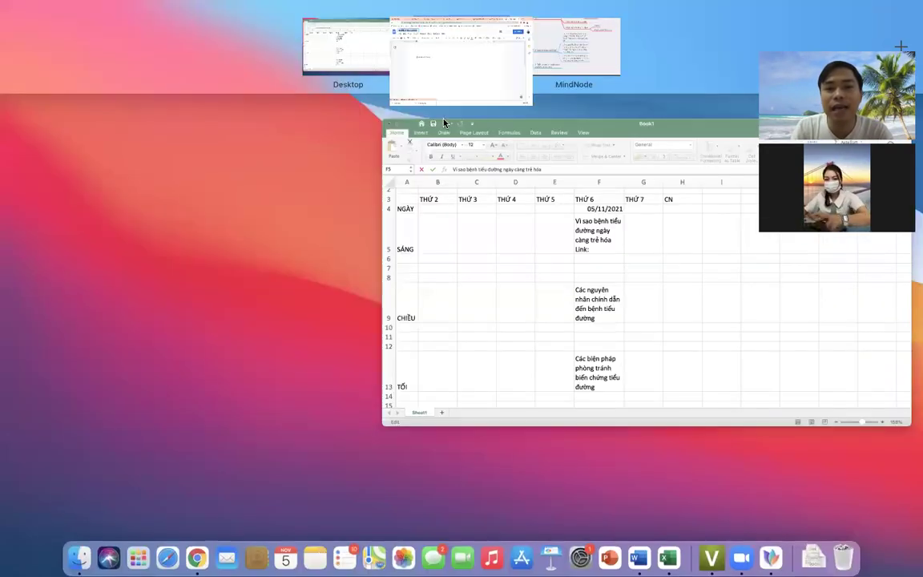
{"action": "left_click", "coordinate": [491, 178]}
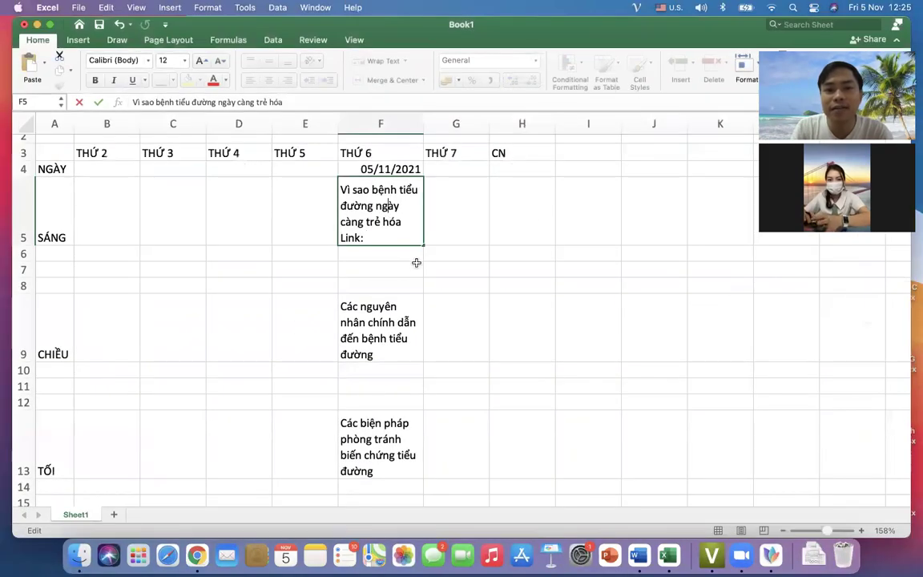
{"action": "left_click", "coordinate": [462, 206]}
{"action": "left_click", "coordinate": [385, 215]}
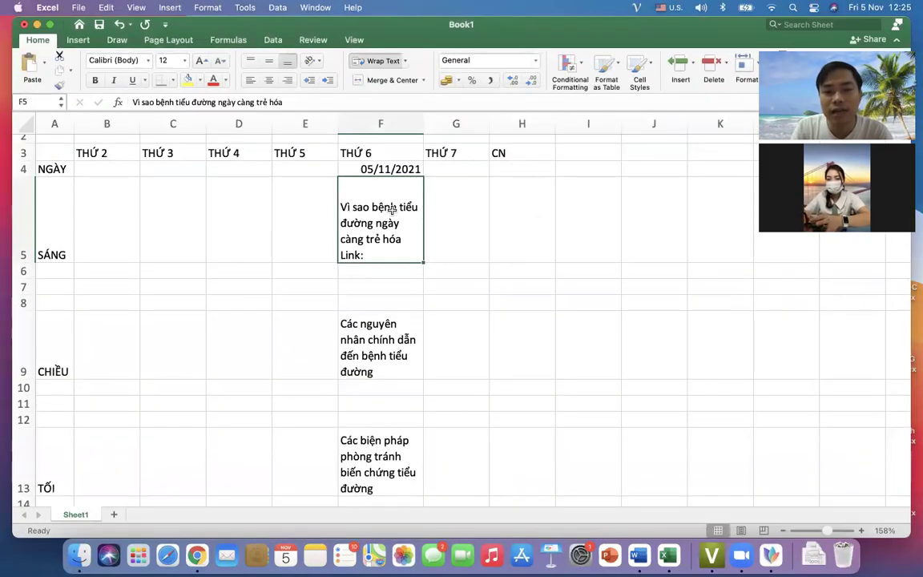
{"action": "key", "text": "super+c"}
{"action": "key", "text": "super+Tab"}
{"action": "key", "text": "super+v"}
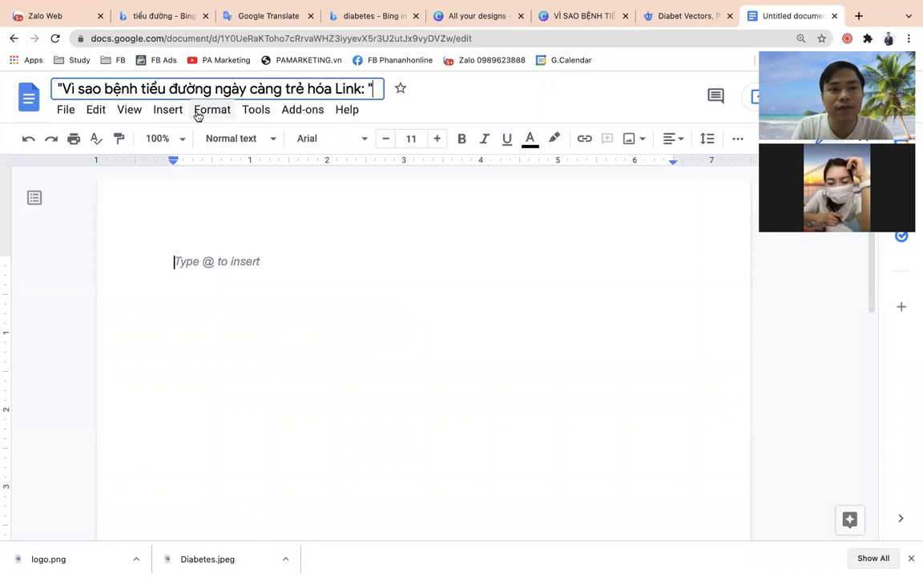
Trim "Link:" from the document title so it reads "Vì sao bệnh tiểu đường ngày càng trẻ hóa" in quotation marks
{"action": "key", "text": "BackSpace"}
{"action": "key", "text": "BackSpace"}
{"action": "key", "text": "BackSpace"}
{"action": "key", "text": "BackSpace"}
{"action": "key", "text": "BackSpace"}
{"action": "key", "text": "BackSpace"}
{"action": "key", "text": "BackSpace"}
{"action": "key", "text": "BackSpace"}
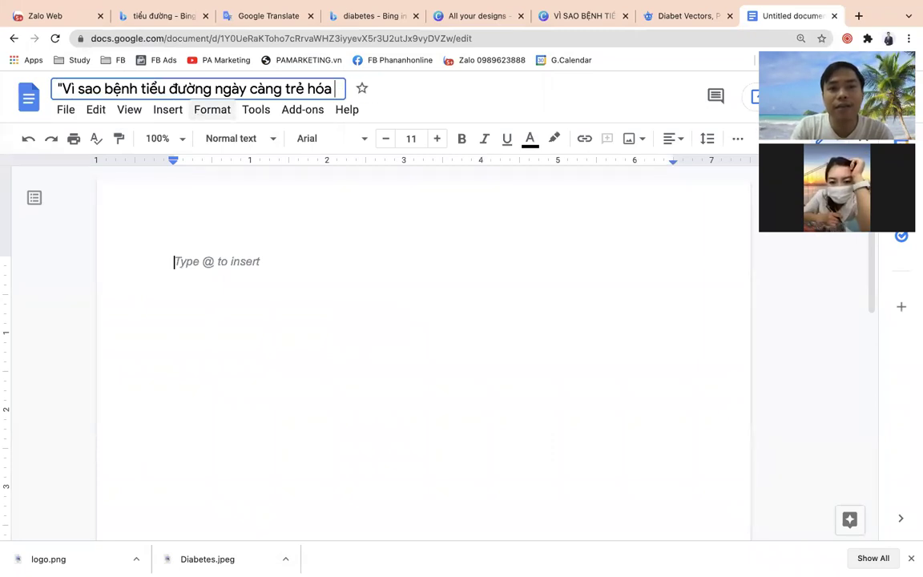
{"action": "type", "text": "\""}
{"action": "left_click", "coordinate": [269, 217]}
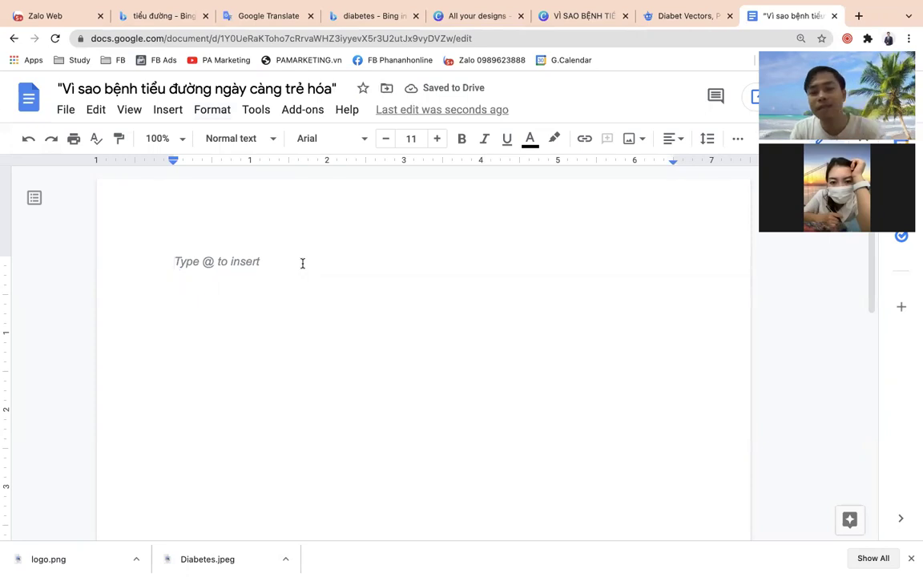
Search Google for "vì sao tiểu đường ngày càng trẻ hóa" and open the medlatec.vn article "Trẻ hóa người mắc tiểu đường, kiểm soát bằng cách nào?"
{"action": "key", "text": "ctrl+t"}
{"action": "type", "text": "vì sa"}
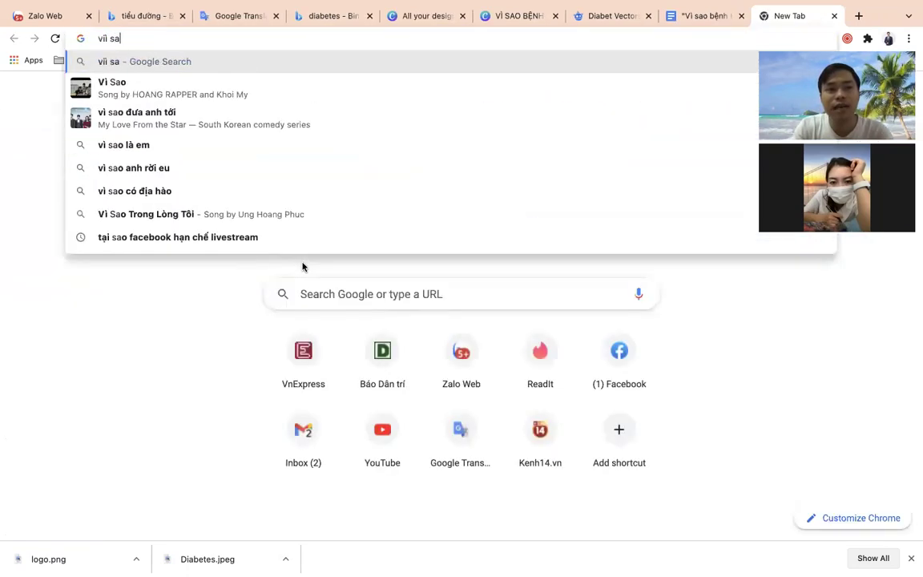
{"action": "type", "text": "o tiểu đường ngày"}
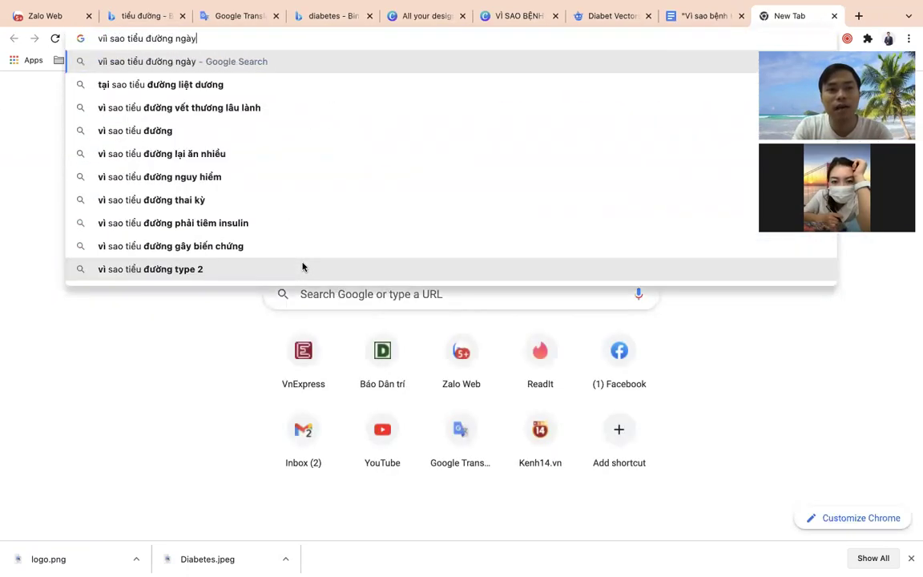
{"action": "type", "text": " cangf trẻ hóa"}
{"action": "key", "text": "Return"}
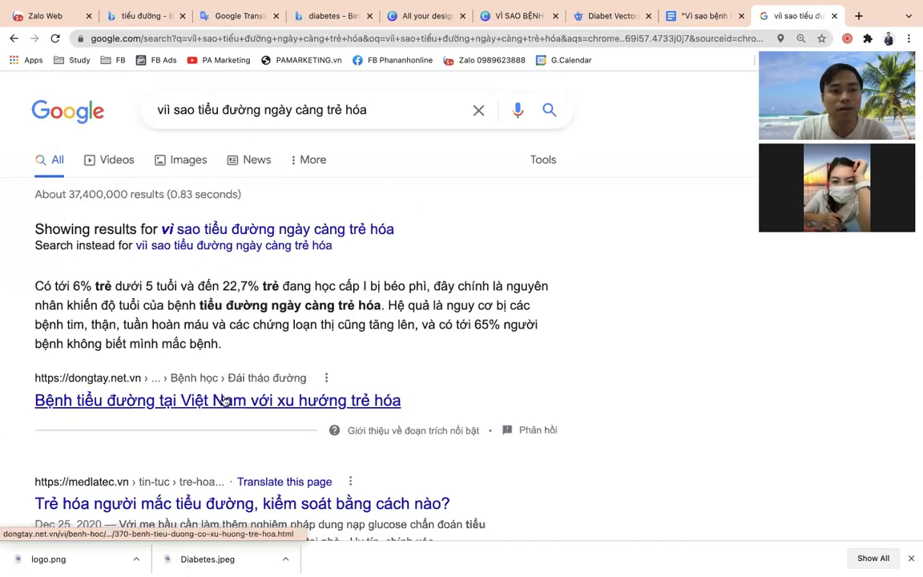
{"action": "scroll", "coordinate": [235, 385], "scroll_direction": "down", "scroll_amount": 1}
{"action": "scroll", "coordinate": [237, 389], "scroll_direction": "down", "scroll_amount": 2}
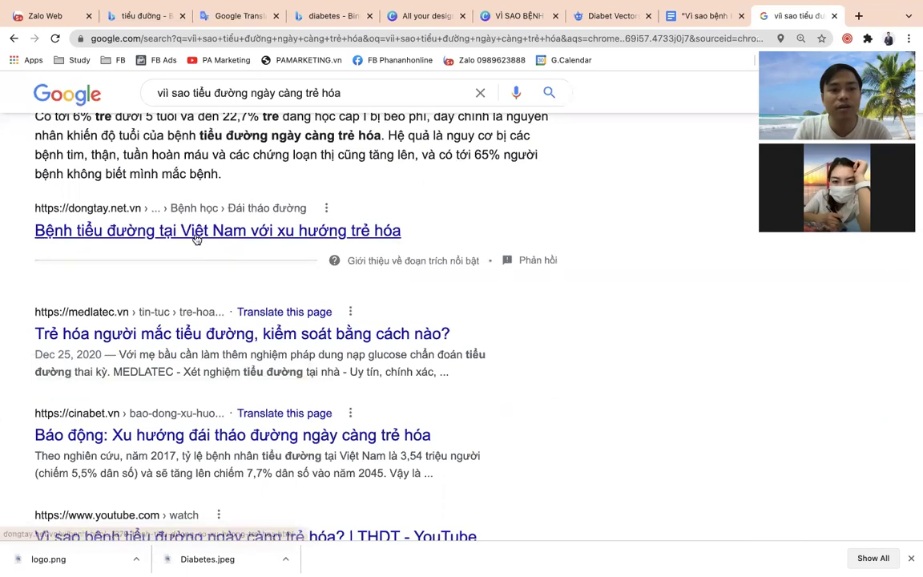
{"action": "left_click", "coordinate": [245, 335]}
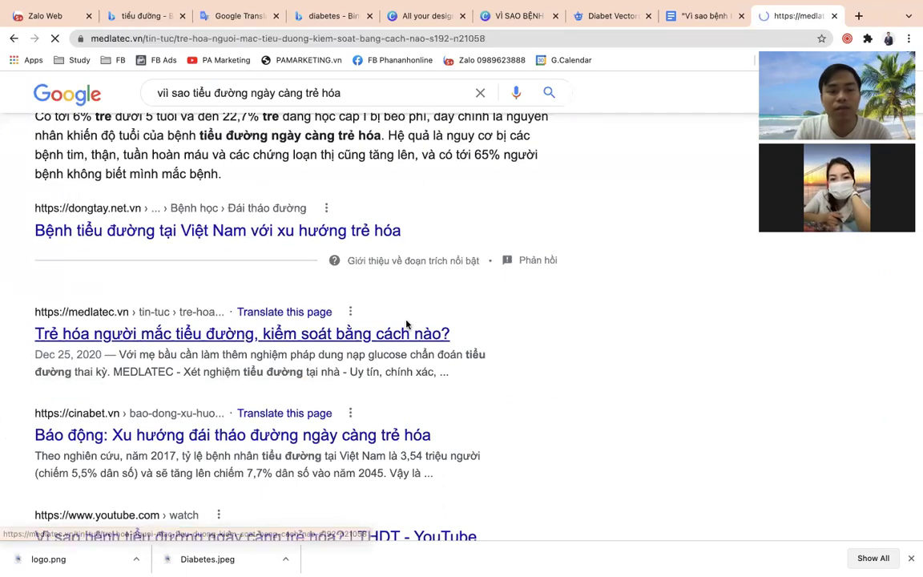
Copy the article from the heading "Báo động nguy cơ trẻ hóa bệnh tiểu đường" through its closing paragraph into the Google Docs document
{"action": "scroll", "coordinate": [406, 323], "scroll_direction": "down", "scroll_amount": 5}
{"action": "scroll", "coordinate": [406, 324], "scroll_direction": "down", "scroll_amount": 20}
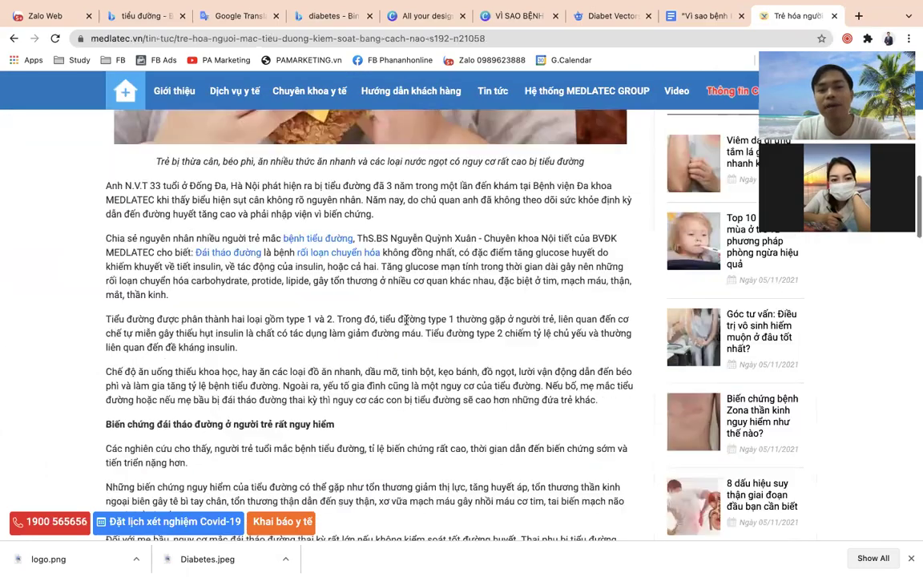
{"action": "scroll", "coordinate": [406, 323], "scroll_direction": "down", "scroll_amount": 6}
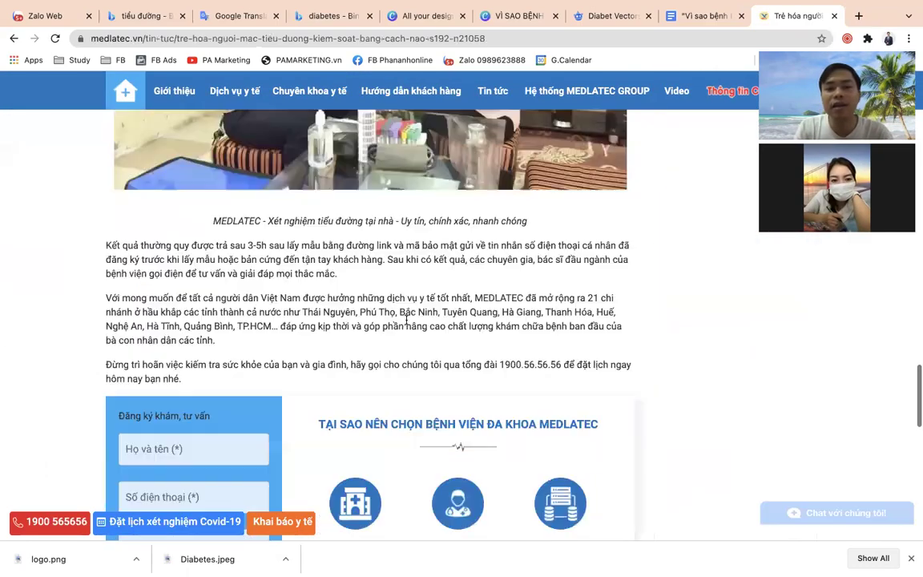
{"action": "scroll", "coordinate": [406, 323], "scroll_direction": "up", "scroll_amount": 10}
{"action": "scroll", "coordinate": [407, 324], "scroll_direction": "up", "scroll_amount": 8}
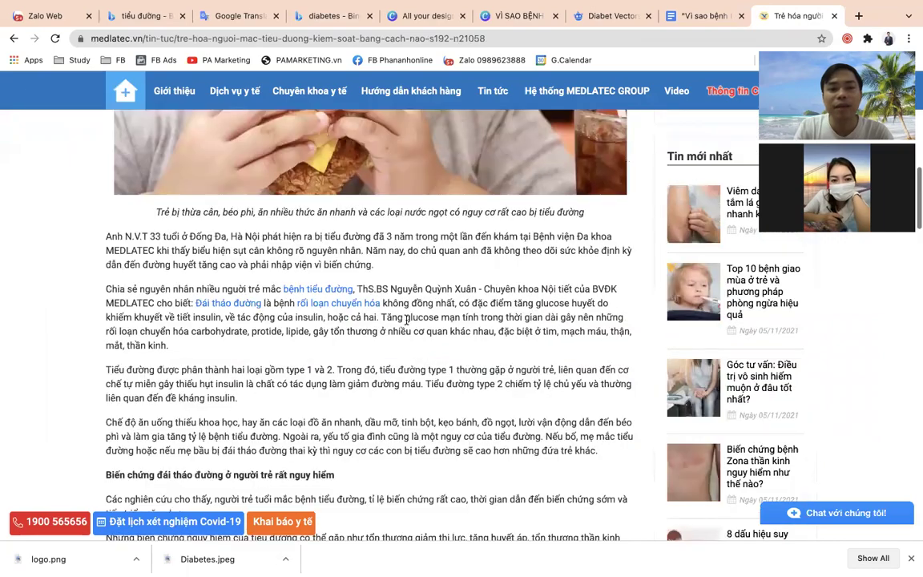
{"action": "scroll", "coordinate": [164, 240], "scroll_direction": "up", "scroll_amount": 5}
{"action": "scroll", "coordinate": [164, 240], "scroll_direction": "up", "scroll_amount": 1}
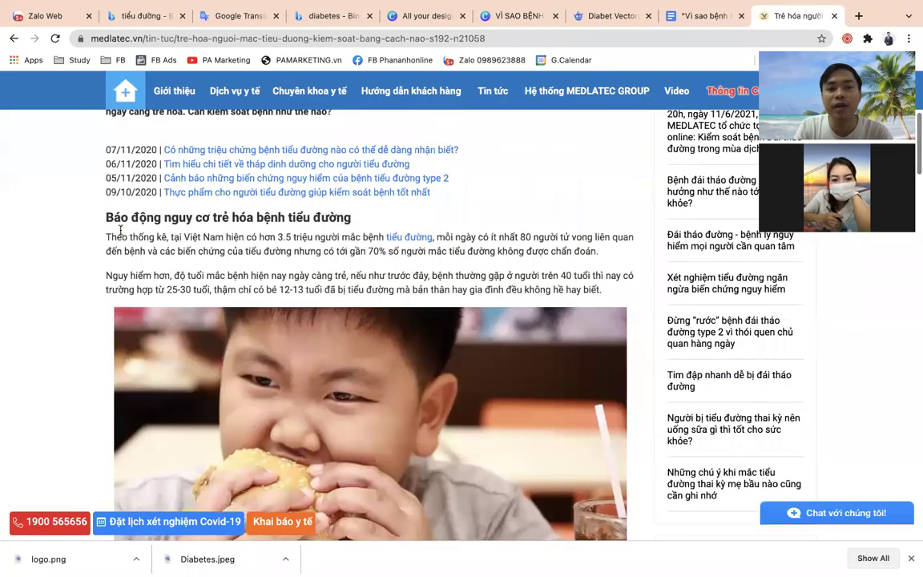
{"action": "left_click_drag", "start_coordinate": [95, 202], "coordinate": [199, 245]}
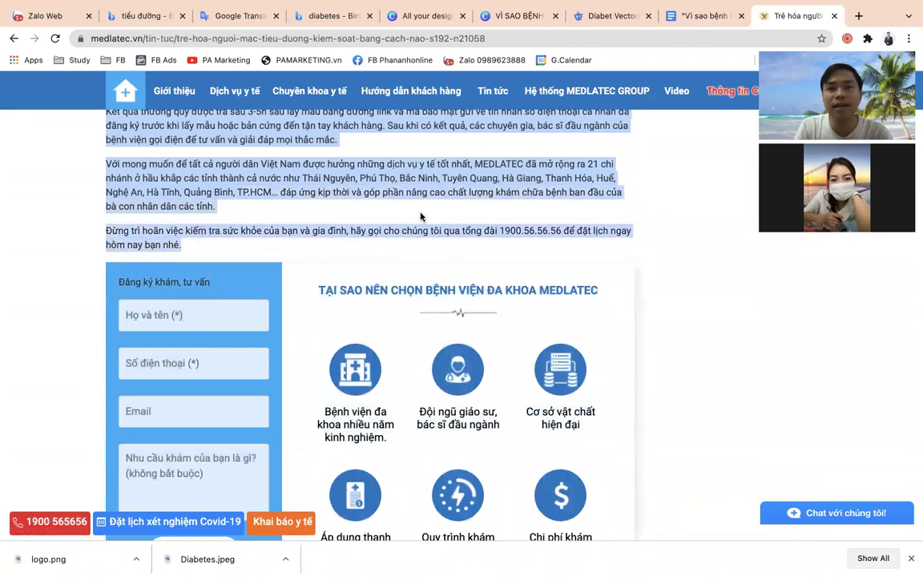
{"action": "mouse_move", "coordinate": [587, 90]}
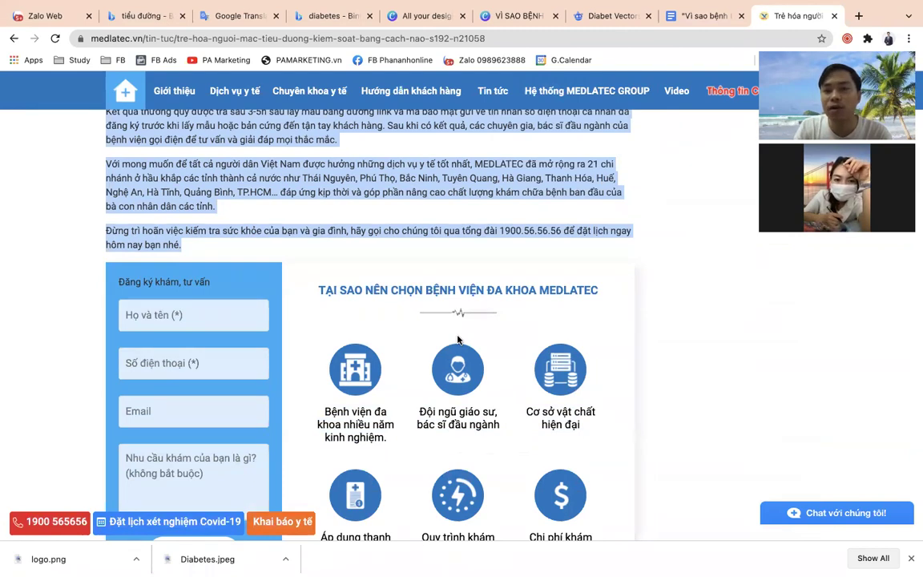
{"action": "key", "text": "ctrl+w"}
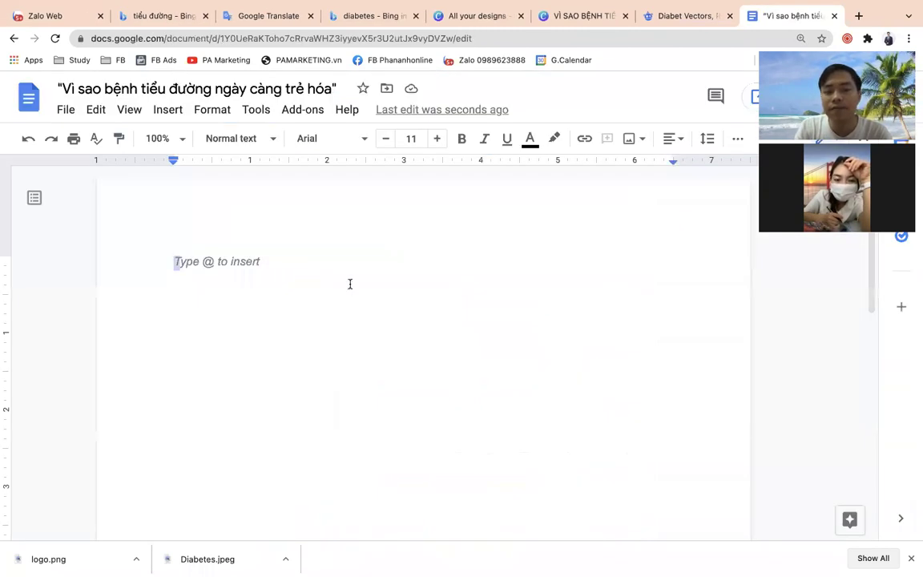
{"action": "key", "text": "ctrl+v"}
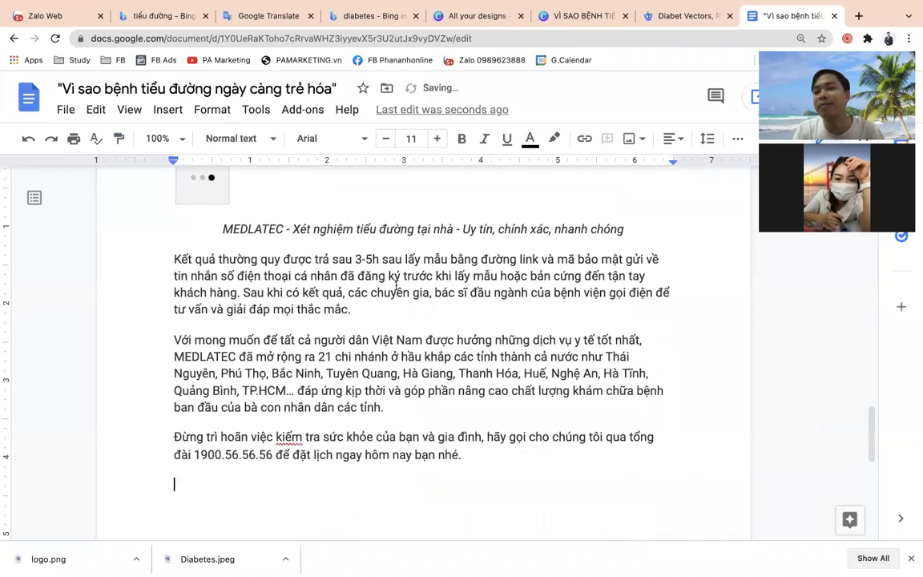
Open the document's sharing options and copy its link, leaving access restricted
{"action": "scroll", "coordinate": [396, 284], "scroll_direction": "up", "scroll_amount": 20}
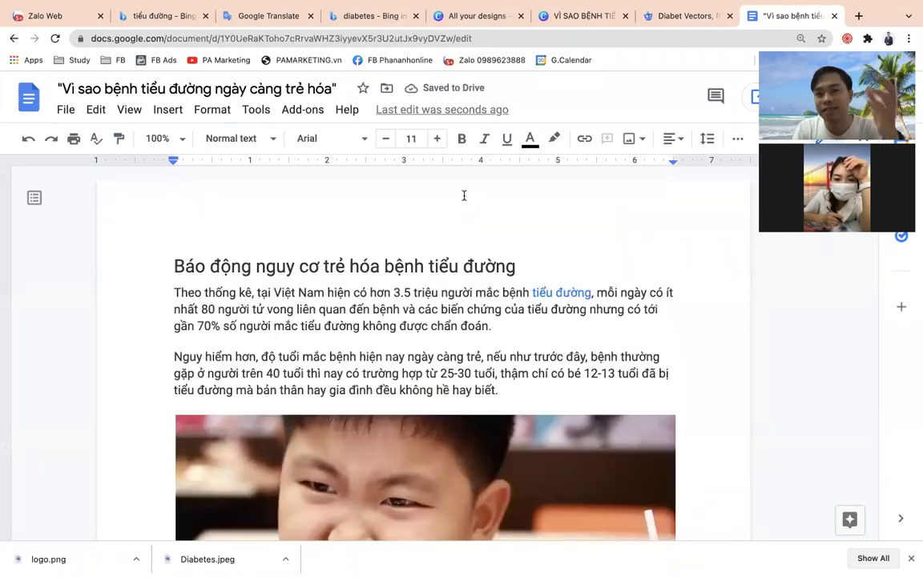
{"action": "left_click", "coordinate": [584, 138]}
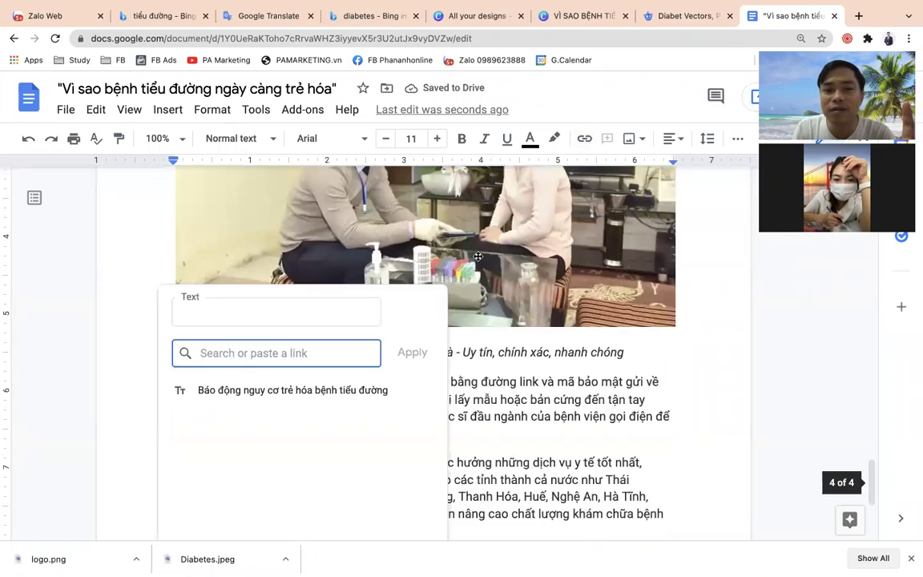
{"action": "left_click", "coordinate": [581, 250]}
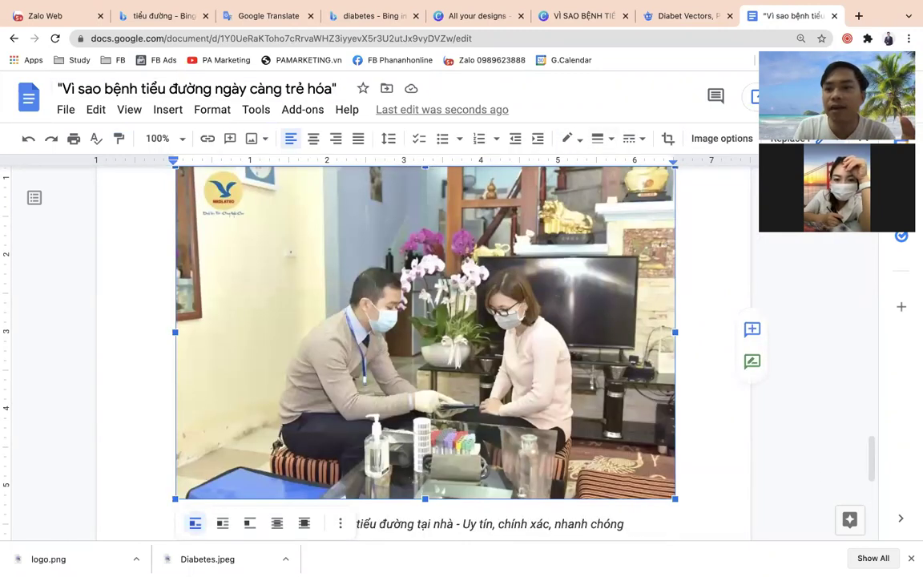
{"action": "left_click", "coordinate": [841, 107]}
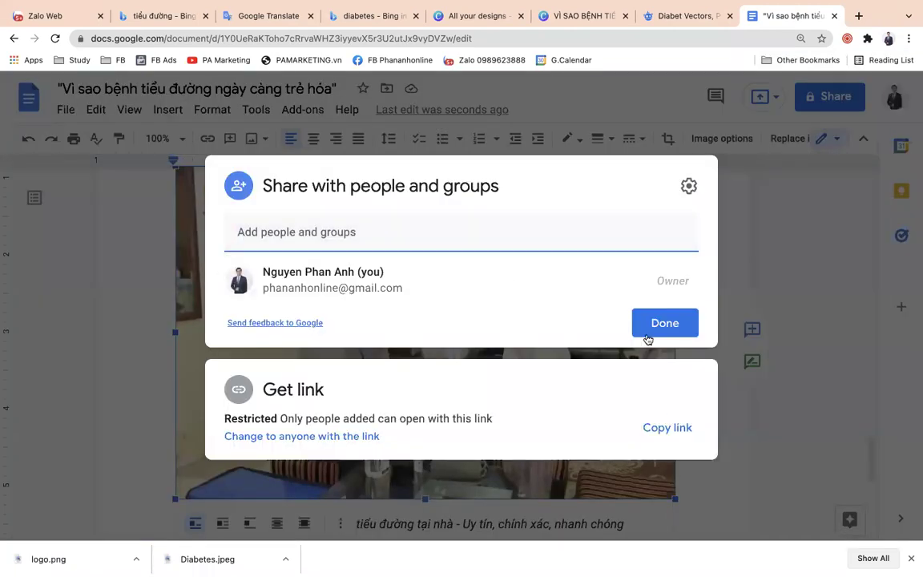
{"action": "left_click", "coordinate": [665, 429]}
Switch to Excel and paste the document's sharing link beneath "Link:" in the "SÁNG" cell under "THỨ 6"
{"action": "key", "text": "super+Tab"}
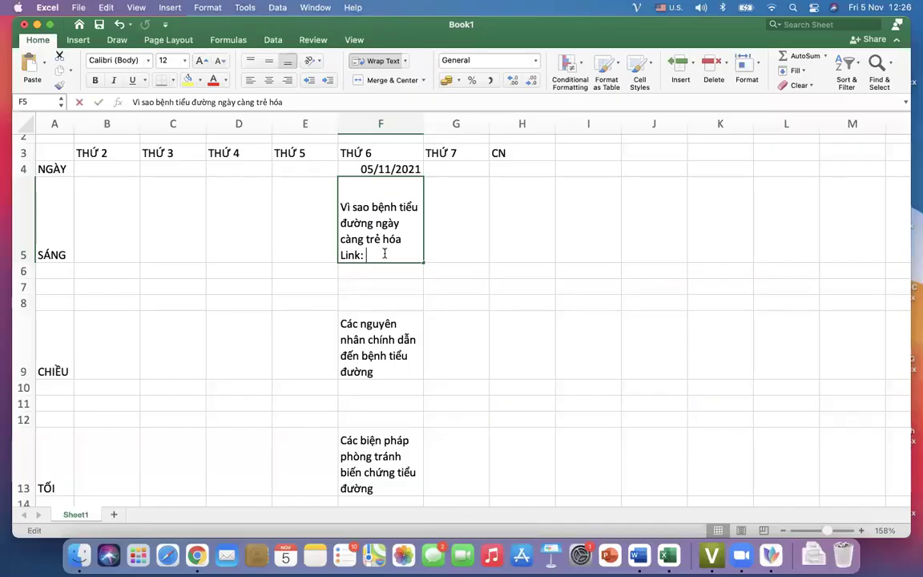
{"action": "double_click", "coordinate": [385, 254]}
{"action": "key", "text": "alt+Return"}
{"action": "key", "text": "super+v"}
{"action": "key", "text": "Return"}
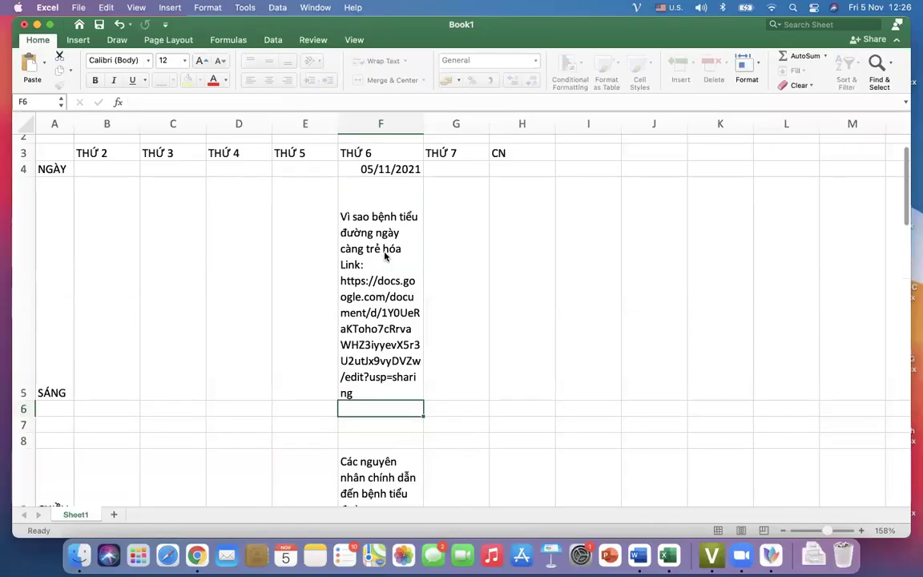
Widen the "THỨ 6" column slightly and reduce the "SÁNG" row's height to fit the wrapped topic and link
{"action": "left_click_drag", "start_coordinate": [423, 121], "coordinate": [438, 122]}
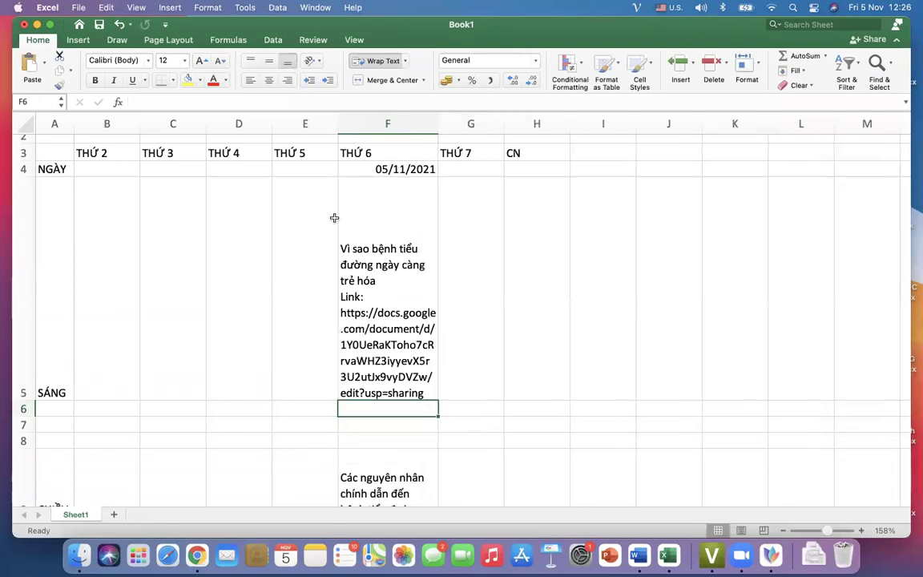
{"action": "left_click_drag", "start_coordinate": [24, 398], "coordinate": [25, 337]}
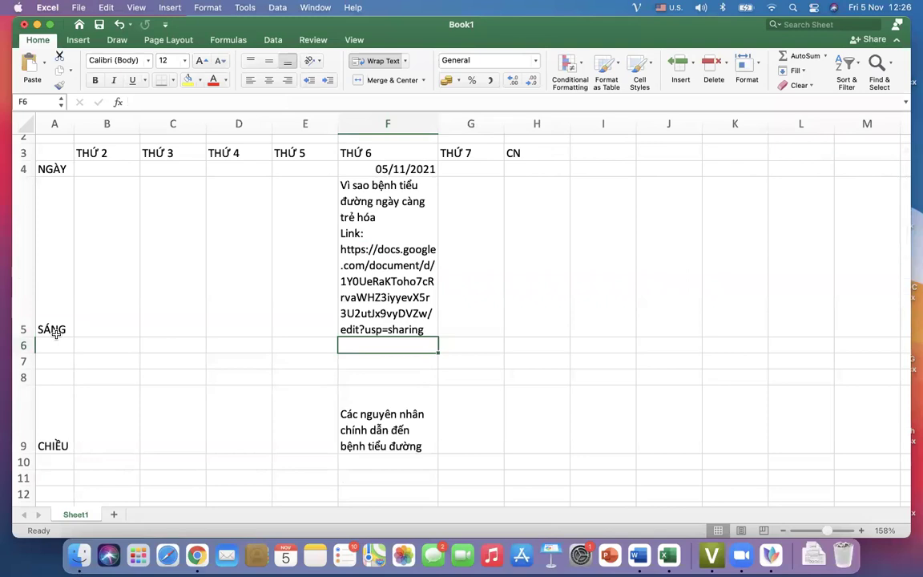
Review the "SÁNG", "CHIỀU" and "TỐI" post topics under "THỨ 6", including the morning cell with its document link
{"action": "scroll", "coordinate": [383, 429], "scroll_direction": "down", "scroll_amount": 3}
{"action": "scroll", "coordinate": [383, 429], "scroll_direction": "right", "scroll_amount": 1}
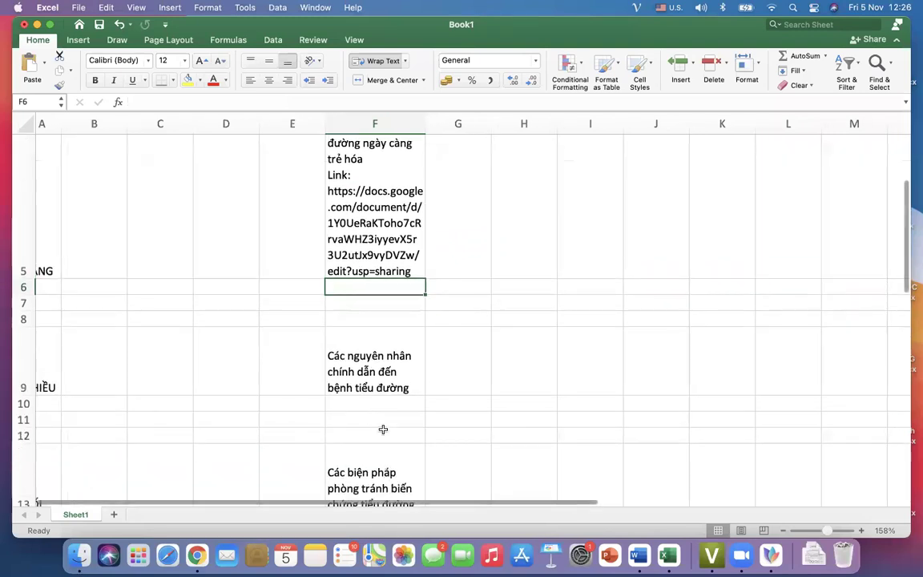
{"action": "scroll", "coordinate": [383, 429], "scroll_direction": "down", "scroll_amount": 1}
{"action": "scroll", "coordinate": [383, 430], "scroll_direction": "left", "scroll_amount": 1}
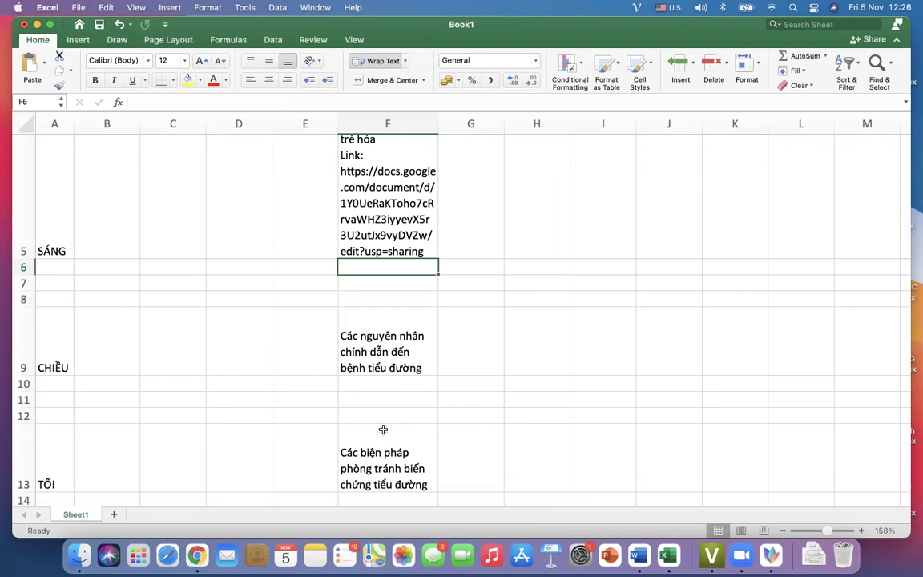
{"action": "scroll", "coordinate": [383, 429], "scroll_direction": "up", "scroll_amount": 5}
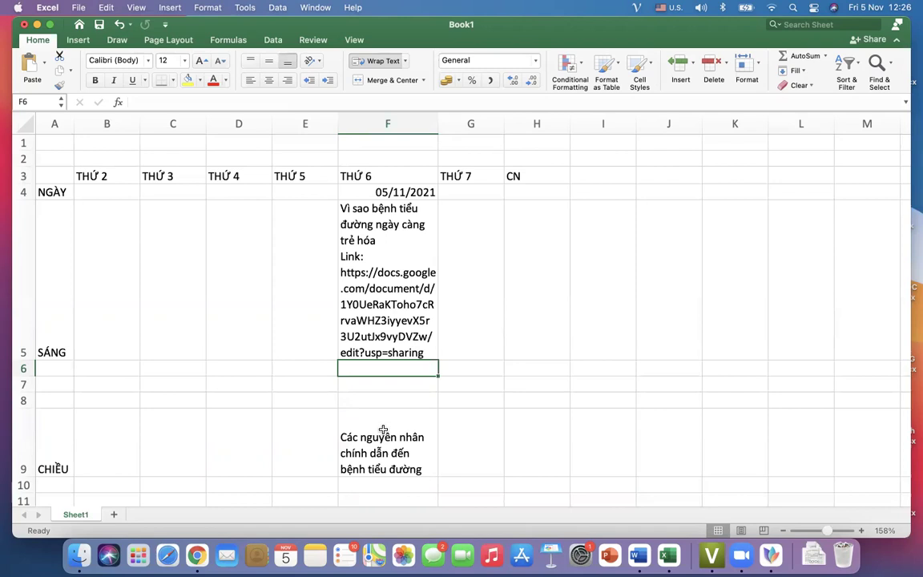
{"action": "left_click", "coordinate": [385, 285]}
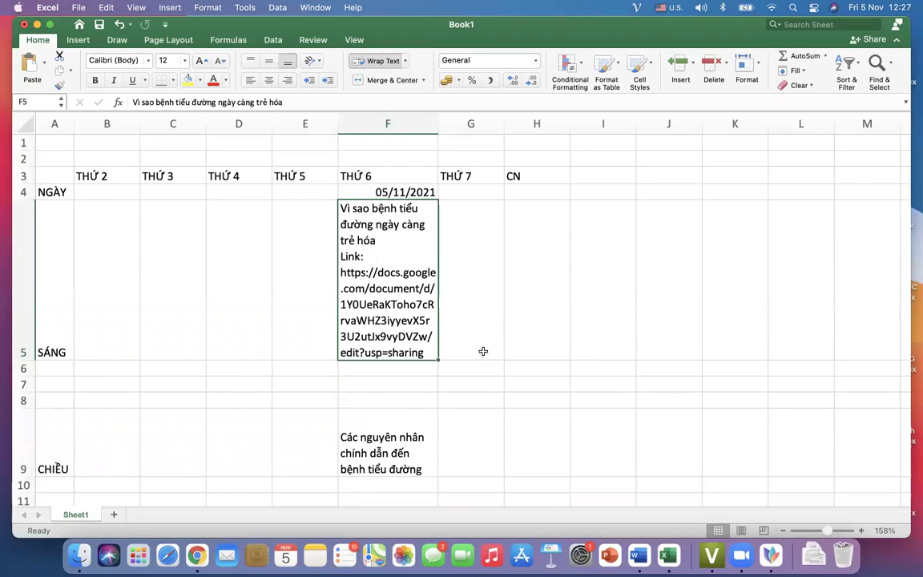
{"action": "scroll", "coordinate": [484, 351], "scroll_direction": "down", "scroll_amount": 3}
{"action": "scroll", "coordinate": [484, 351], "scroll_direction": "up", "scroll_amount": 3}
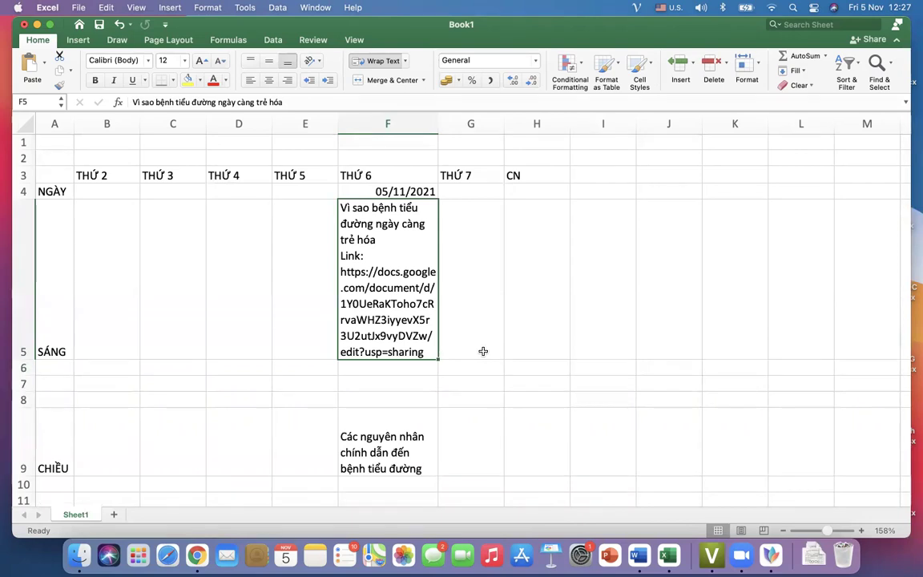
{"action": "scroll", "coordinate": [483, 351], "scroll_direction": "down", "scroll_amount": 1}
{"action": "scroll", "coordinate": [483, 351], "scroll_direction": "right", "scroll_amount": 1}
{"action": "scroll", "coordinate": [483, 351], "scroll_direction": "down", "scroll_amount": 3}
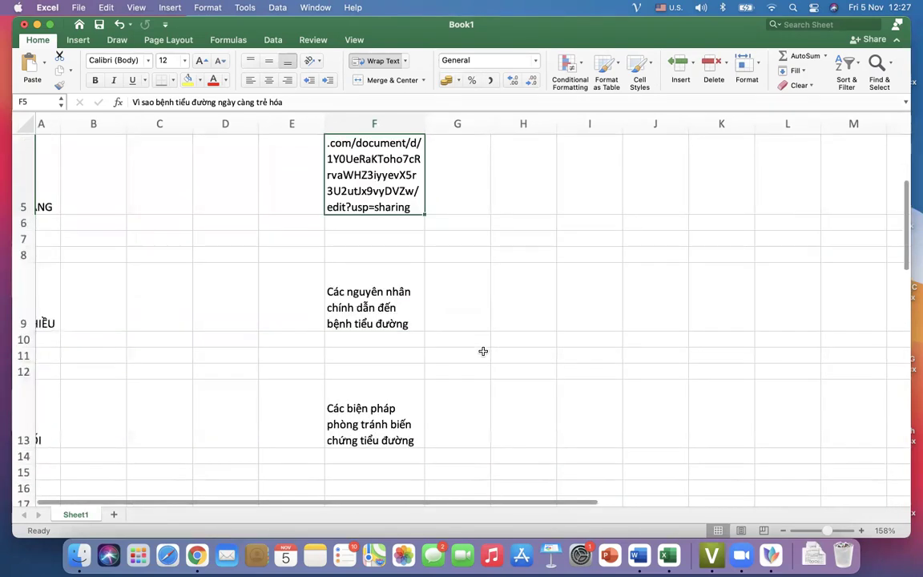
{"action": "scroll", "coordinate": [483, 351], "scroll_direction": "up", "scroll_amount": 4}
{"action": "scroll", "coordinate": [483, 351], "scroll_direction": "left", "scroll_amount": 1}
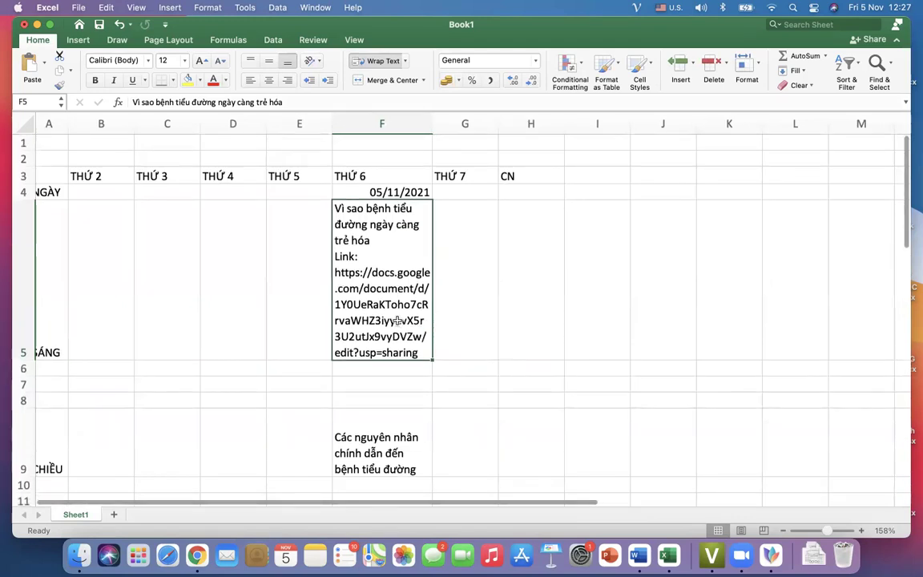
Switch to the Google Docs document in Chrome, dismiss the sharing options and look through the article's text and images
{"action": "key", "text": "super+Tab"}
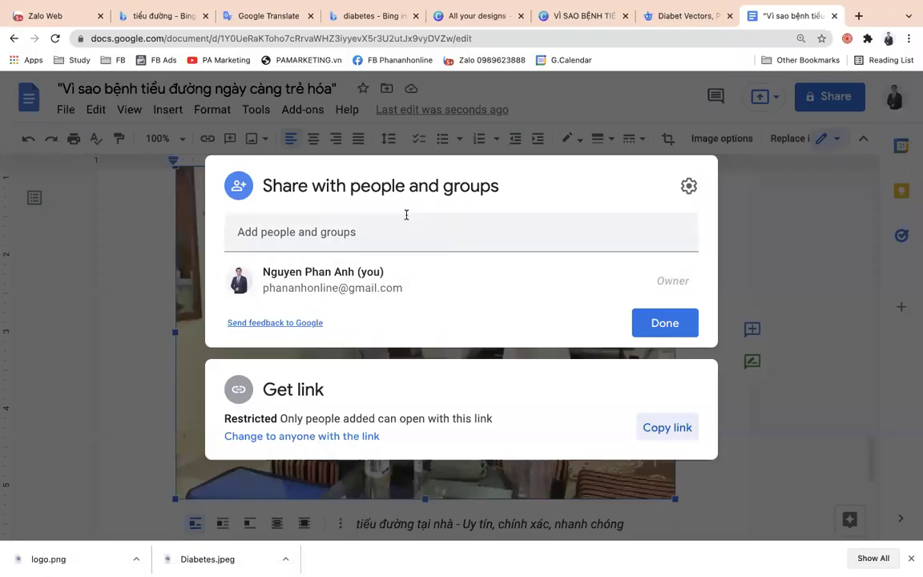
{"action": "key", "text": "Escape"}
{"action": "scroll", "coordinate": [392, 241], "scroll_direction": "down", "scroll_amount": 15}
{"action": "scroll", "coordinate": [400, 280], "scroll_direction": "up", "scroll_amount": 12}
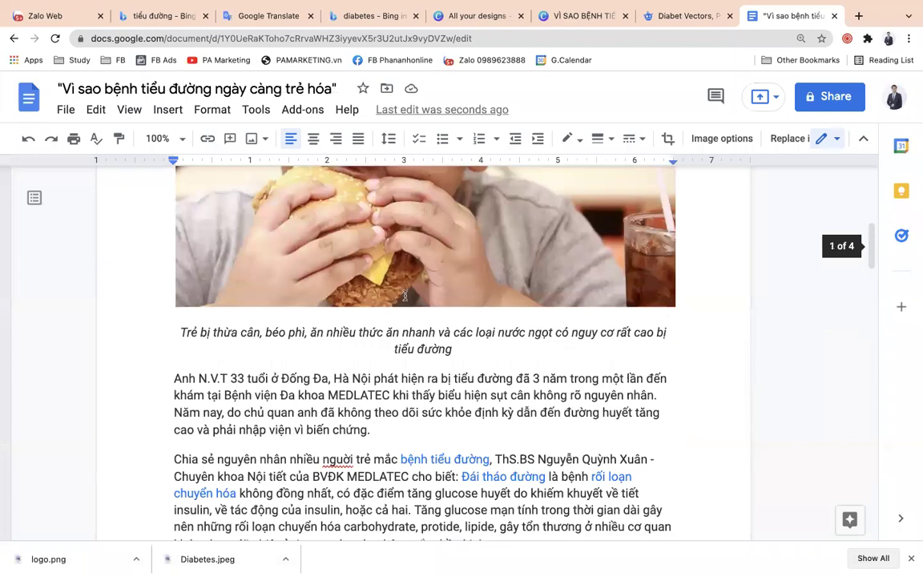
{"action": "scroll", "coordinate": [404, 296], "scroll_direction": "down", "scroll_amount": 3}
{"action": "scroll", "coordinate": [418, 299], "scroll_direction": "up", "scroll_amount": 3}
{"action": "left_click", "coordinate": [418, 299]}
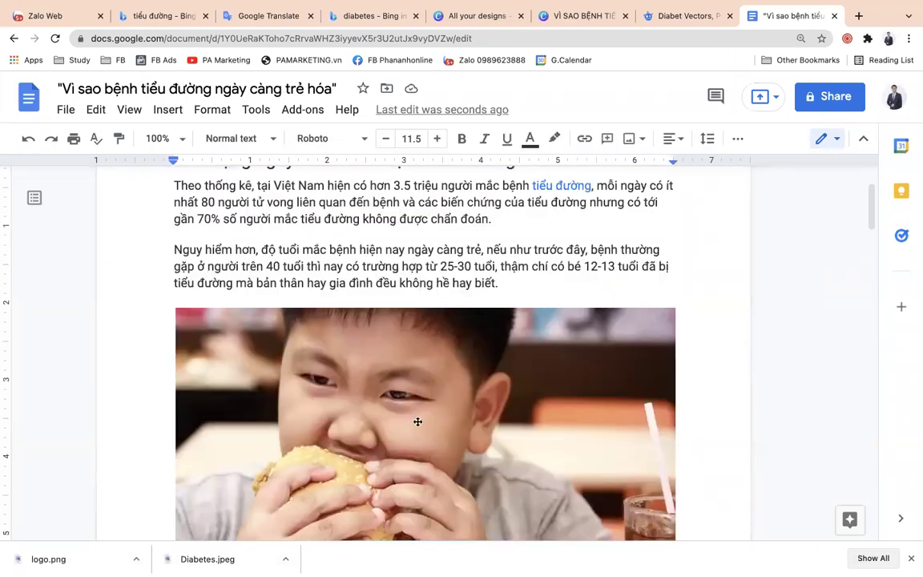
{"action": "left_click", "coordinate": [419, 422]}
{"action": "scroll", "coordinate": [418, 422], "scroll_direction": "down", "scroll_amount": 2}
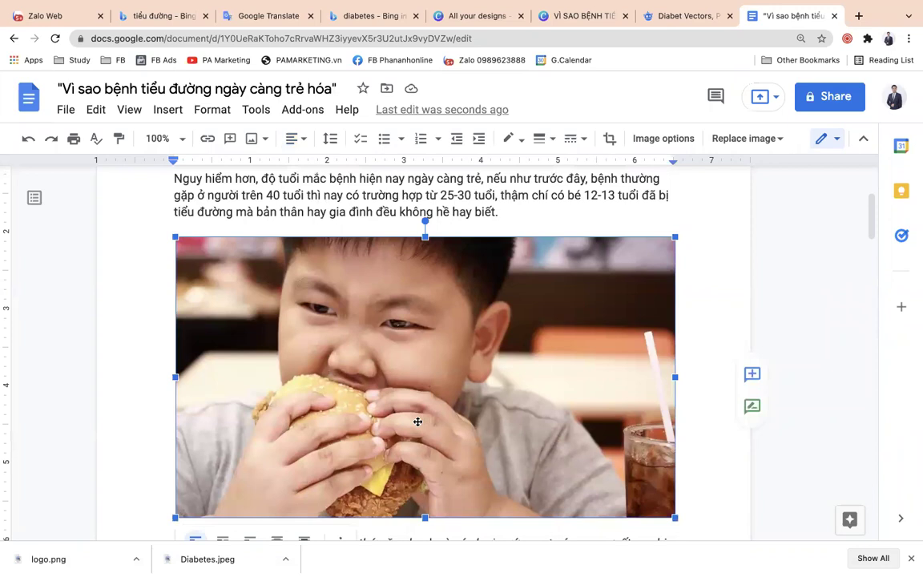
Switch to the mind map and review the notes under the "5. Thời khóa biểu đăng bài" branch
{"action": "key", "text": "super+Tab"}
{"action": "key", "text": "super+Tab"}
{"action": "key", "text": "super+Tab"}
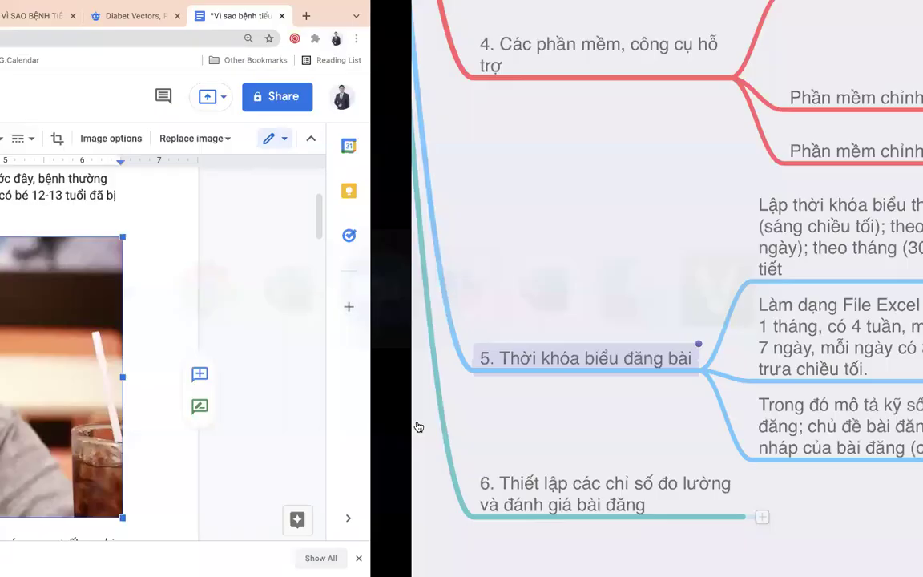
{"action": "left_click", "coordinate": [745, 361]}
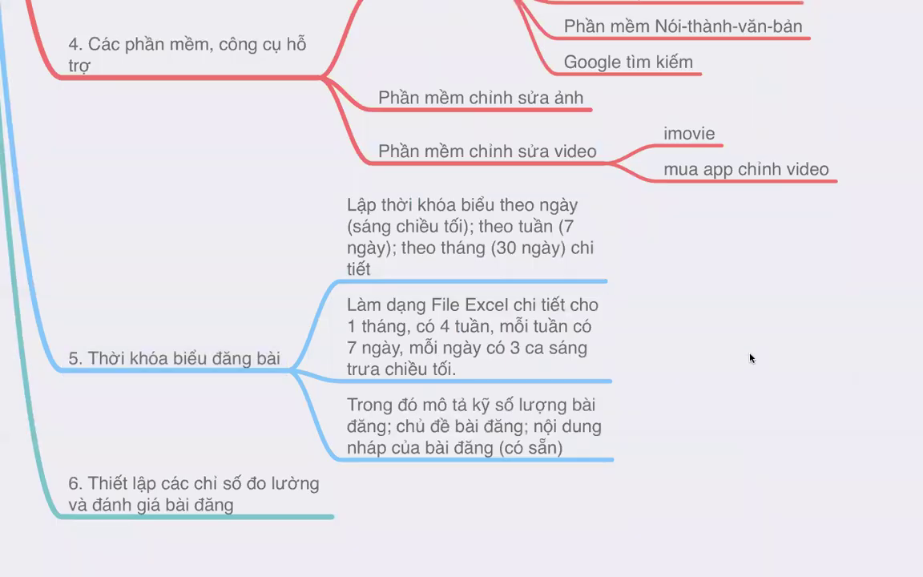
{"action": "scroll", "coordinate": [751, 358], "scroll_direction": "up", "scroll_amount": 3}
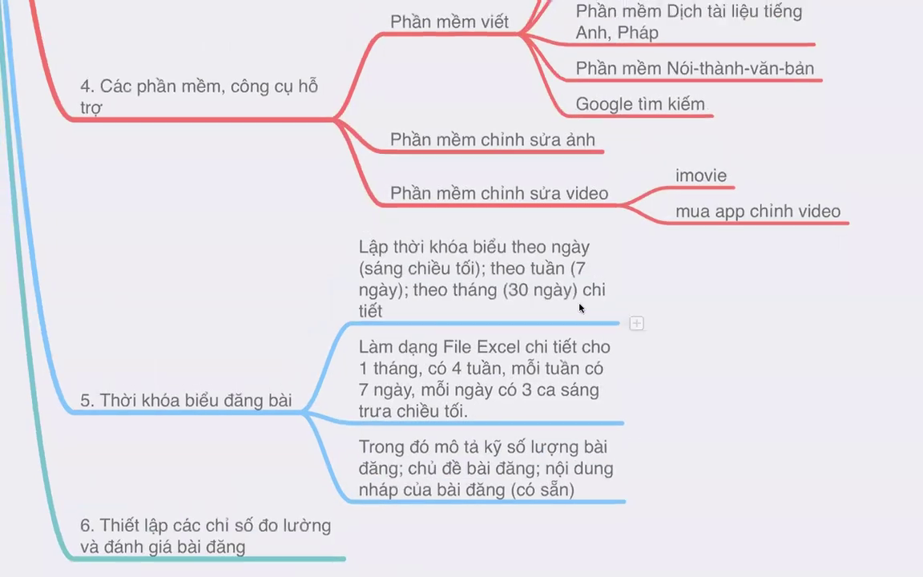